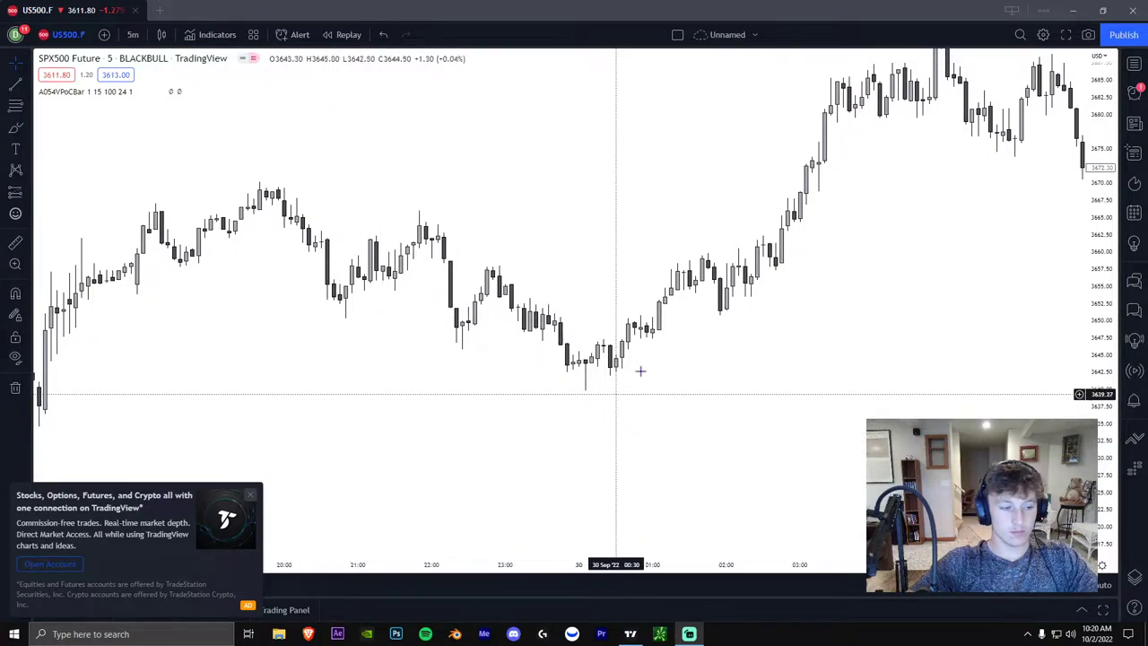
# - Dismiss the brokerage advertisement that covers part of the SPX500 Future chart
pyautogui.moveTo(679, 374); pyautogui.dragTo(766, 402)
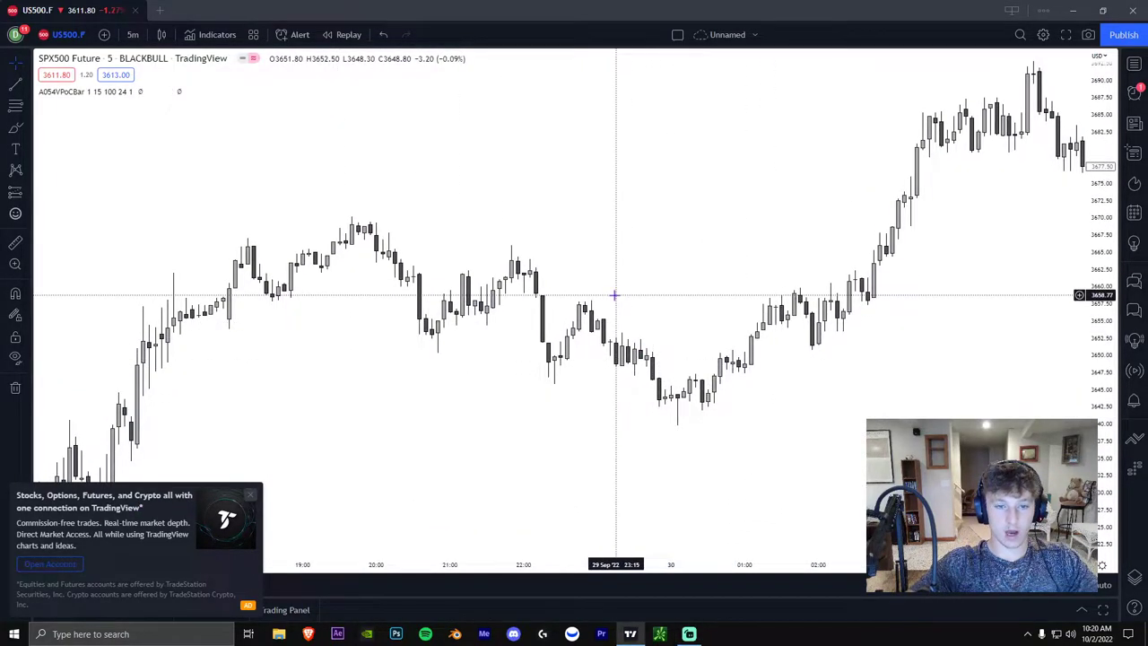
pyautogui.scroll(2, 617, 304)
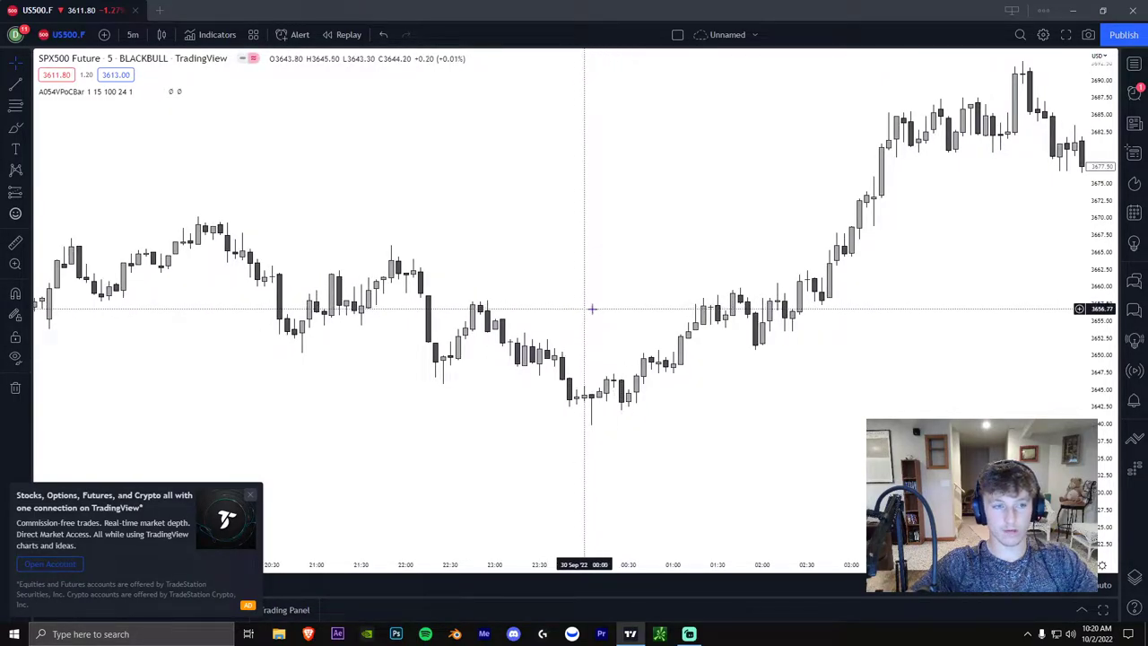
pyautogui.moveTo(592, 307); pyautogui.dragTo(685, 310)
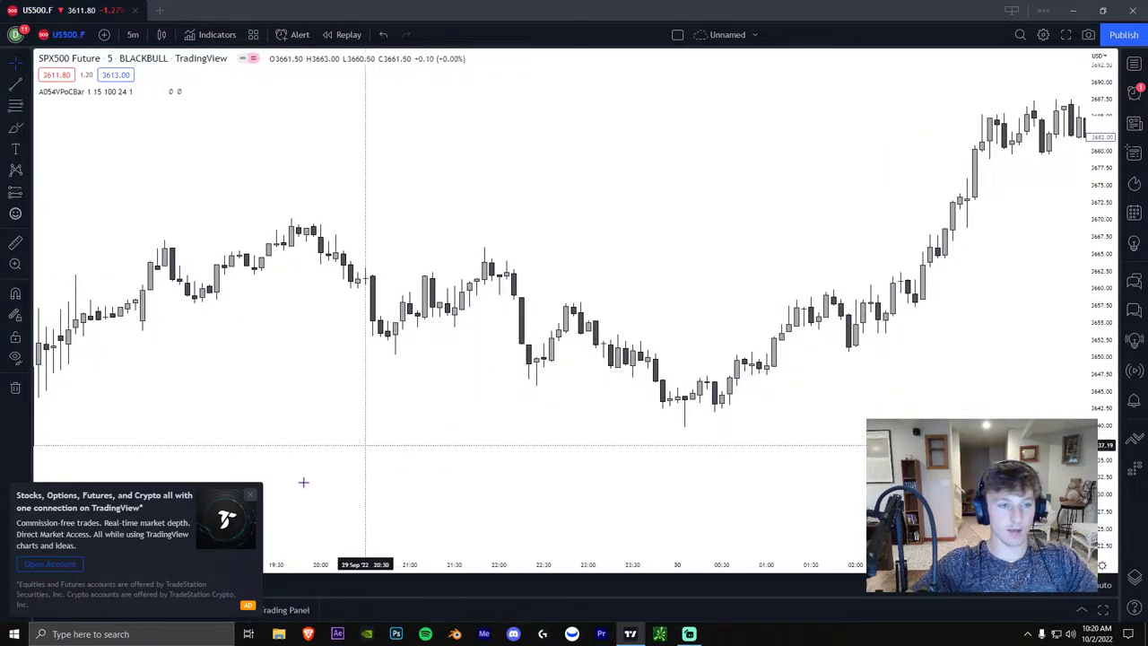
pyautogui.click(255, 494)
pyautogui.click(767, 167)
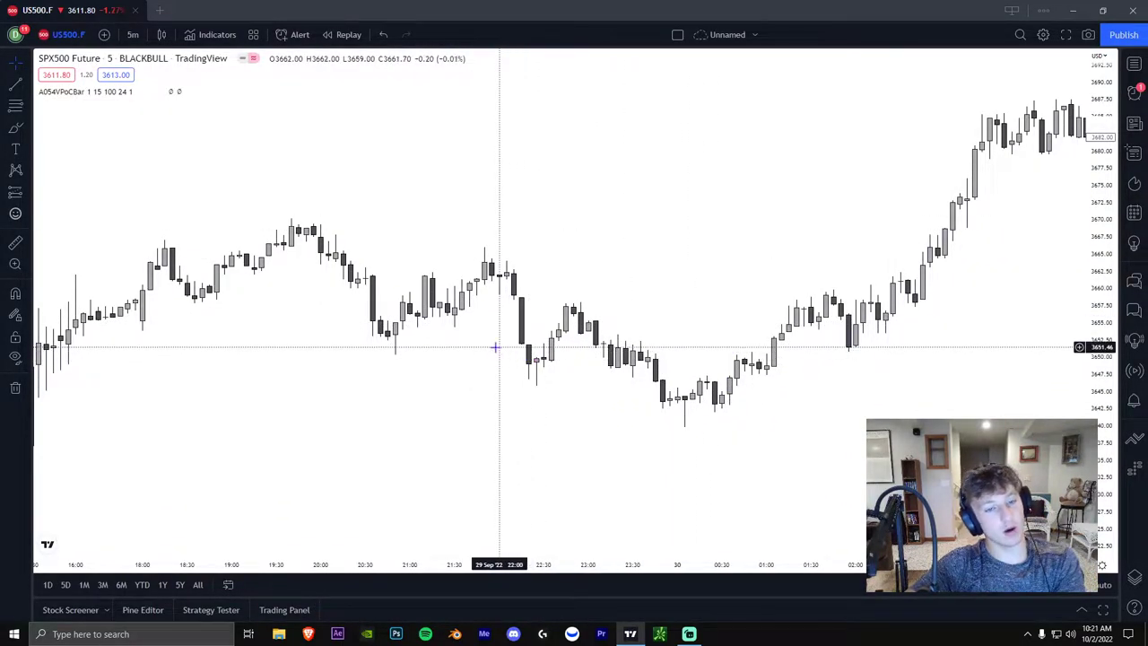
# - Examine the 5-minute SPX500 Future price action from the evening of 29 Sep to early 30 Sep
pyautogui.moveTo(444, 317); pyautogui.dragTo(518, 320)
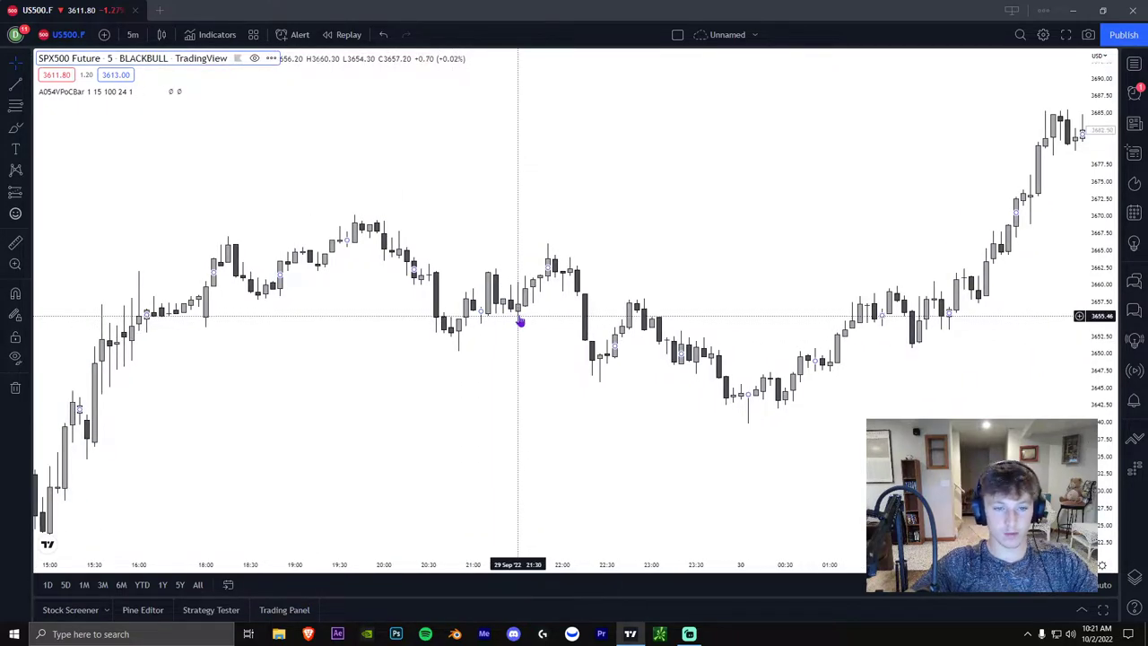
pyautogui.scroll(2, 583, 315)
pyautogui.scroll(1, 845, 380)
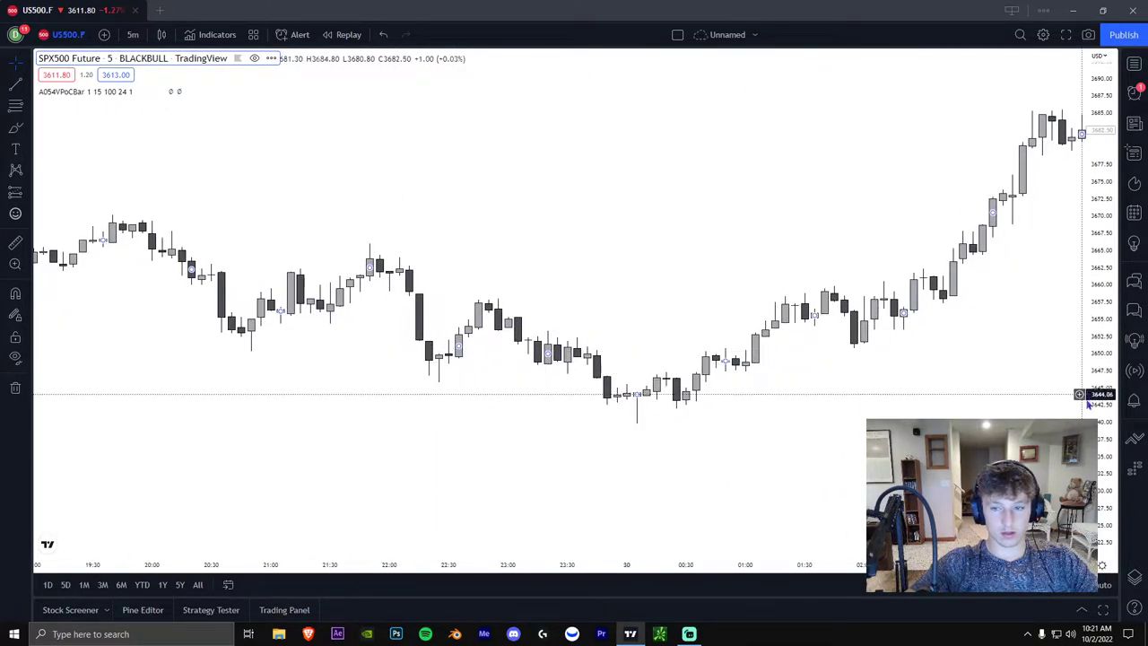
pyautogui.moveTo(1114, 424); pyautogui.dragTo(1112, 354)
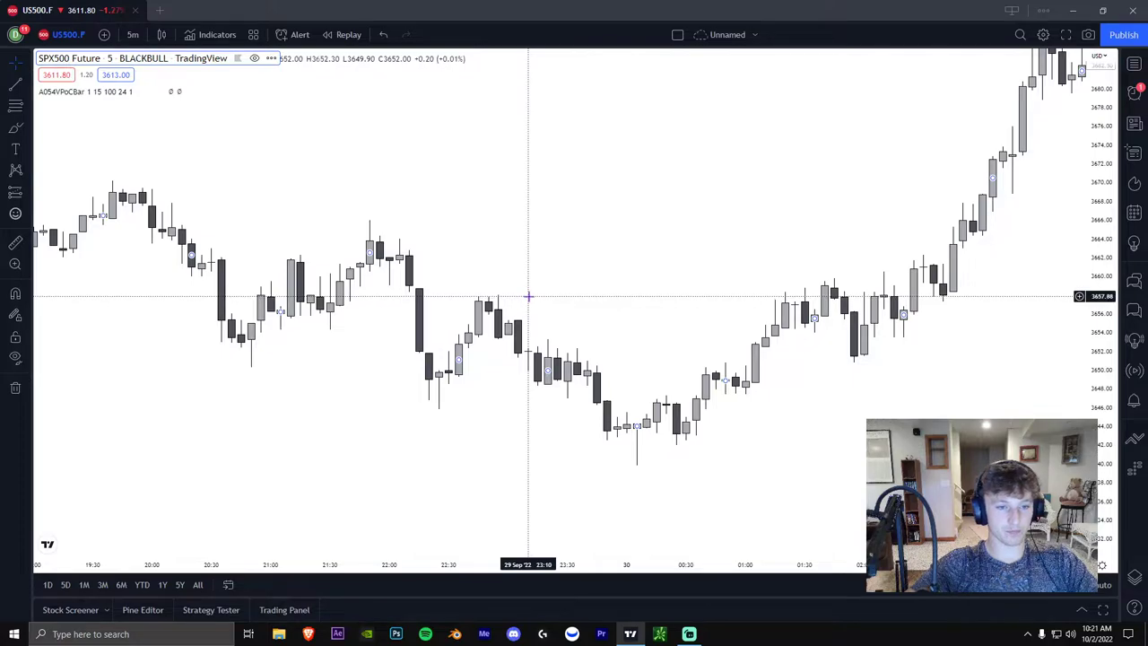
pyautogui.moveTo(553, 298); pyautogui.dragTo(663, 307)
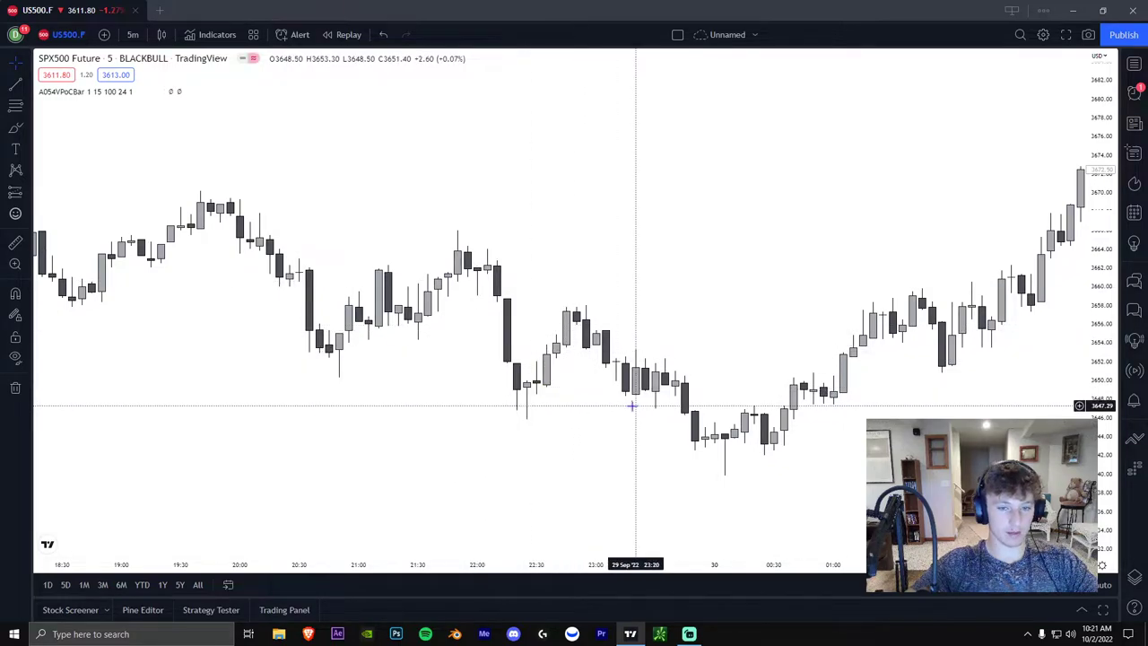
pyautogui.scroll(1, 892, 375)
pyautogui.moveTo(892, 376); pyautogui.dragTo(1072, 377)
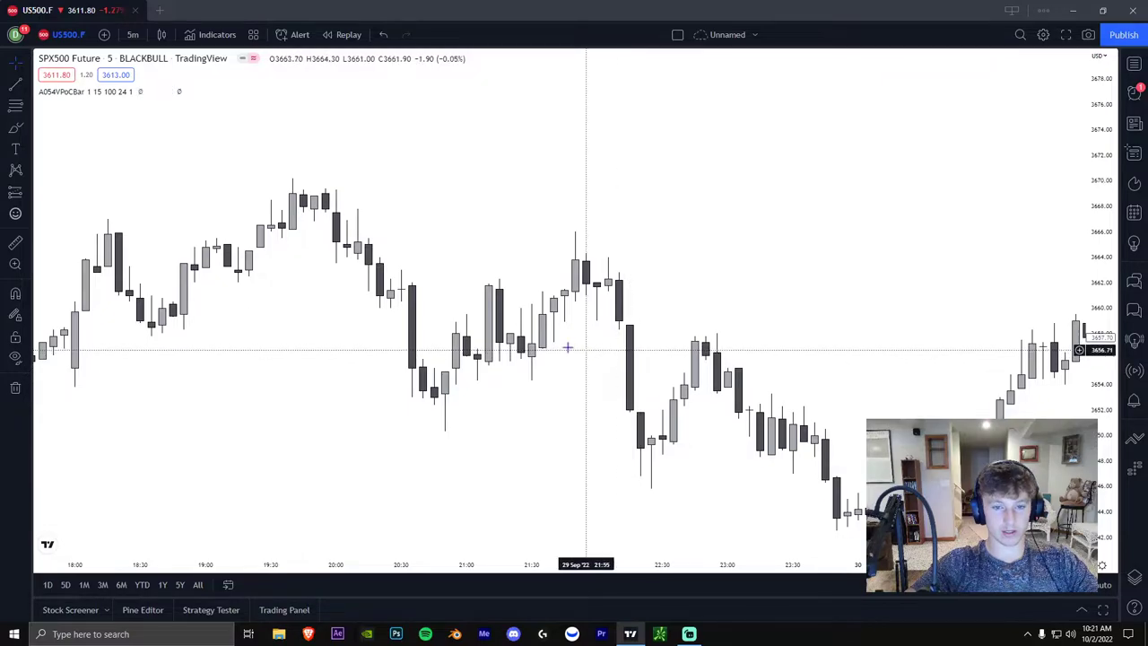
pyautogui.moveTo(574, 343); pyautogui.dragTo(524, 339)
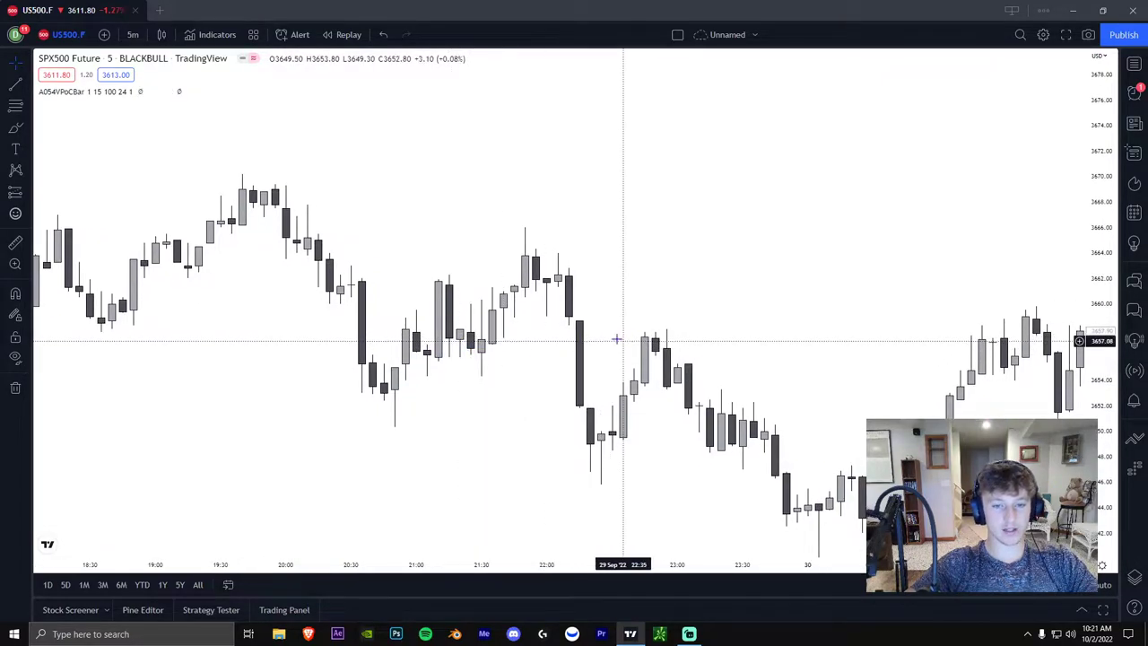
pyautogui.moveTo(615, 338); pyautogui.dragTo(600, 336)
pyautogui.moveTo(481, 333); pyautogui.dragTo(461, 433)
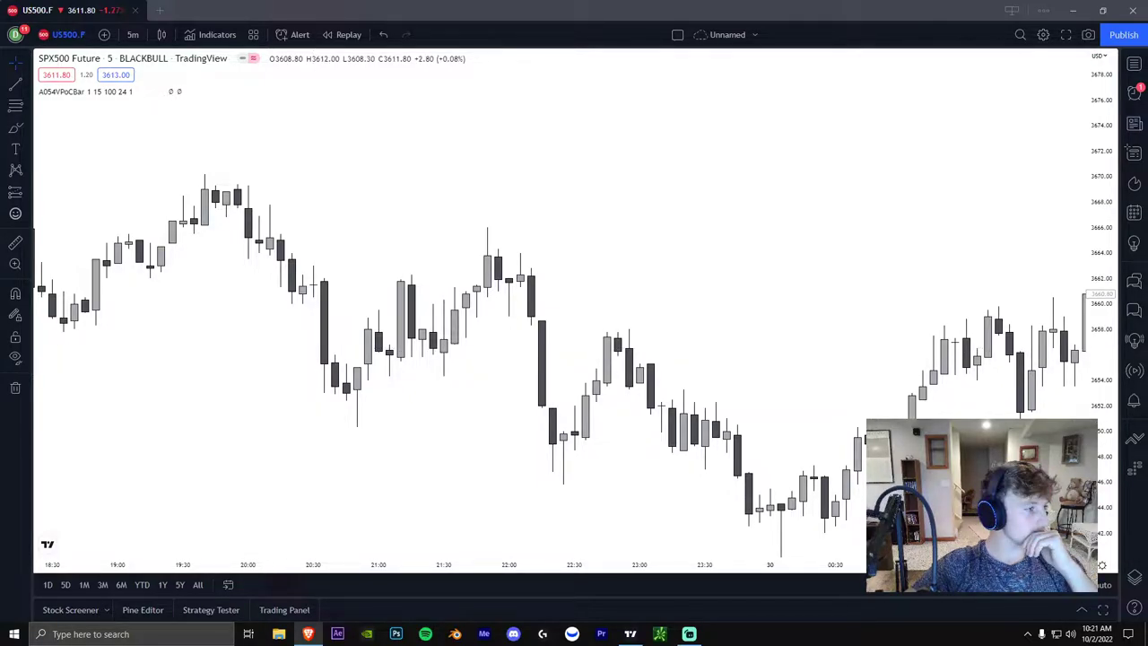
# - Review the annotated Model 3 setup in the Twitter post in the browser, and return to the TradingView chart
pyautogui.moveTo(1147, 48); pyautogui.dragTo(134, 38)
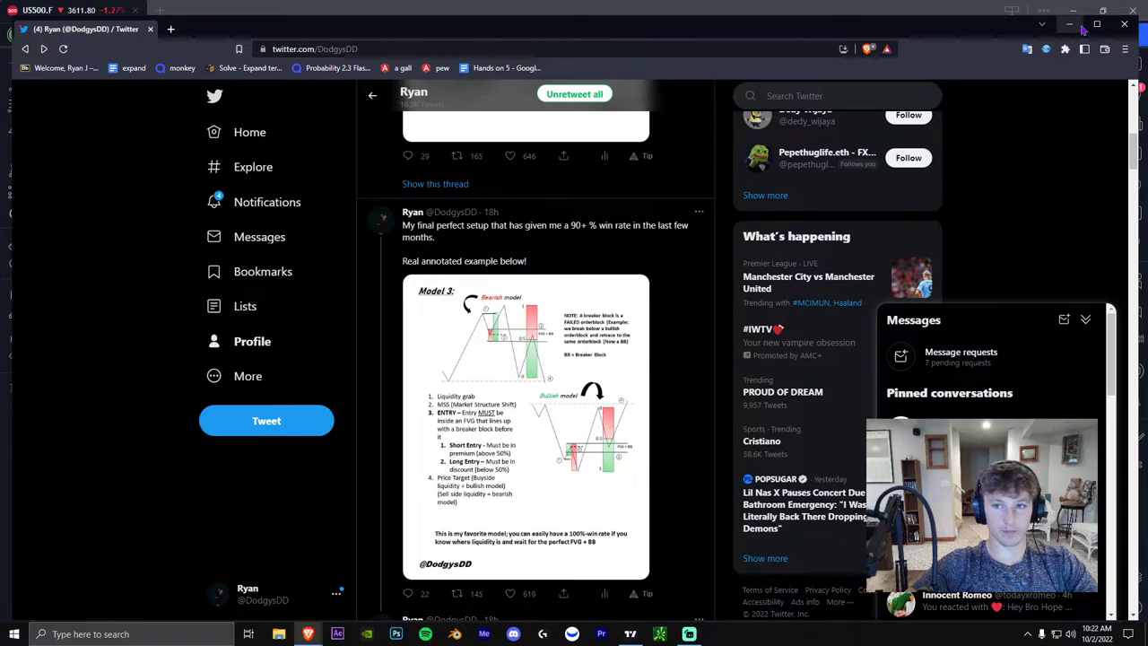
pyautogui.click(1069, 24)
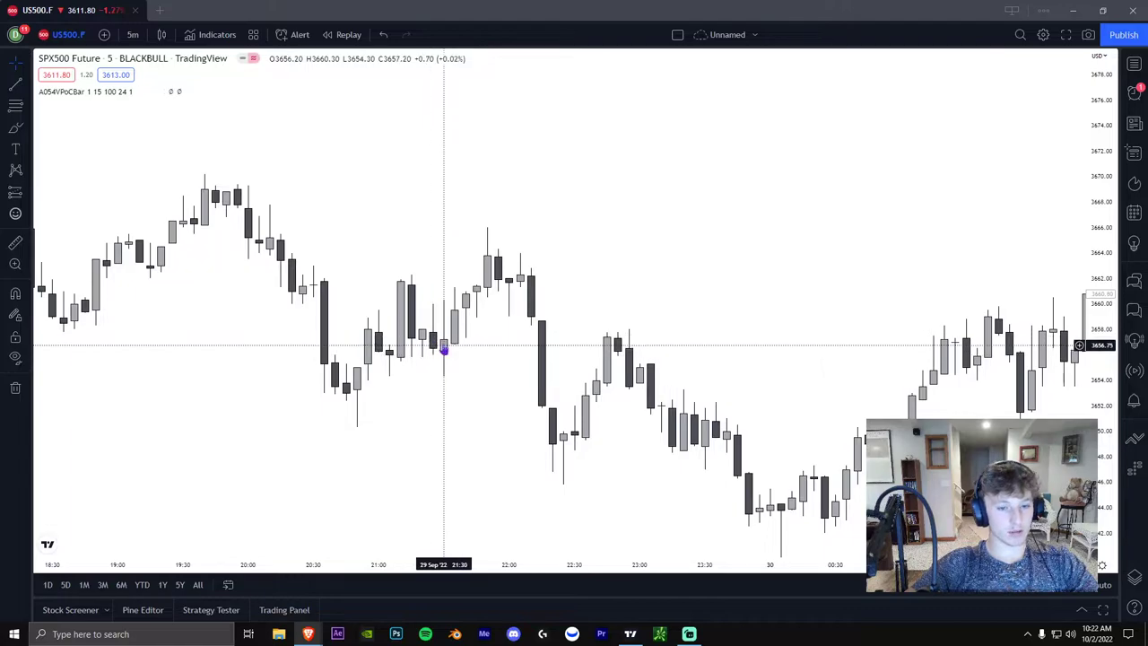
# - Draw a rectangle over the 29 Sep candles from 21:20 to 22:30, spanning about 3655.9 to 3660.2
pyautogui.hotkey('alt', 't')
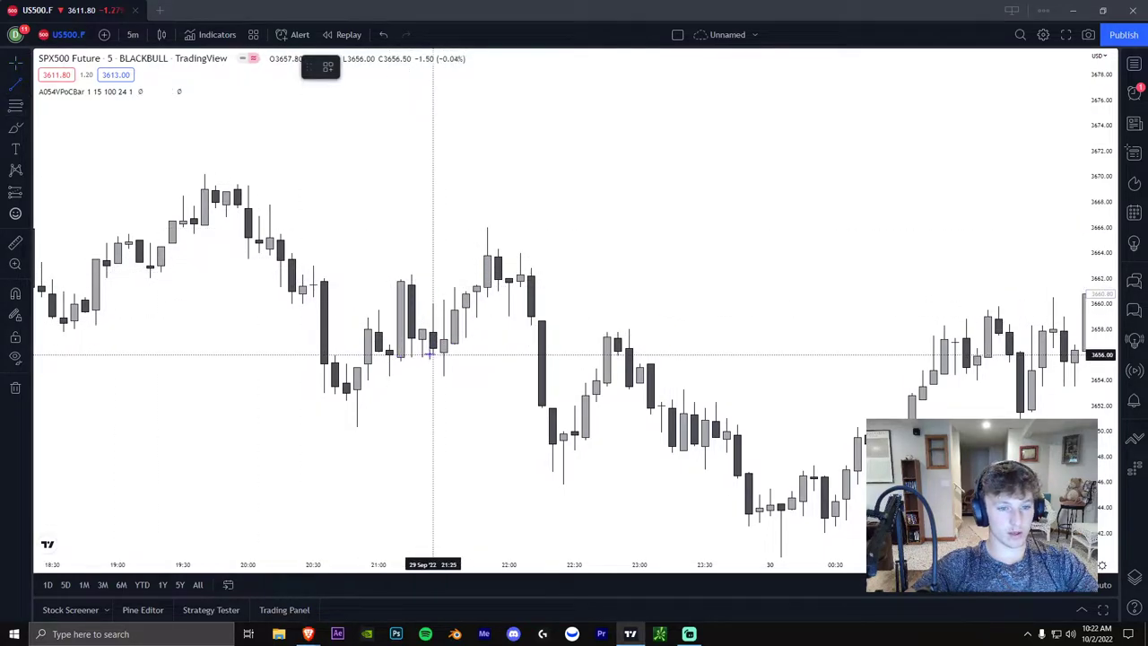
pyautogui.click(29, 147)
pyautogui.click(29, 128)
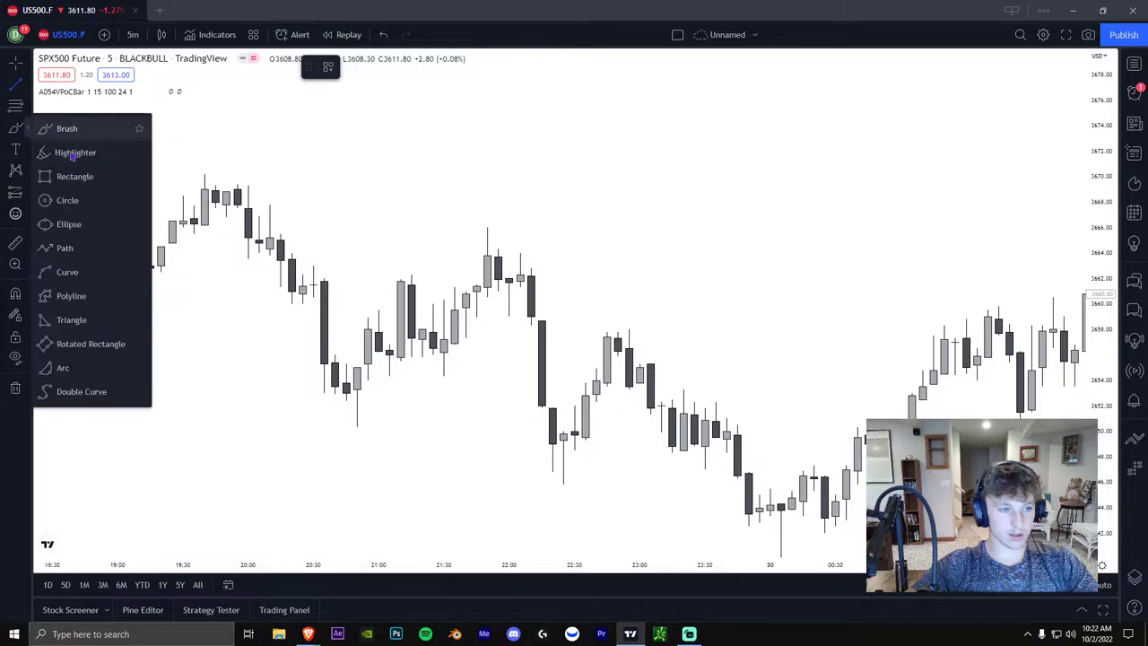
pyautogui.click(75, 176)
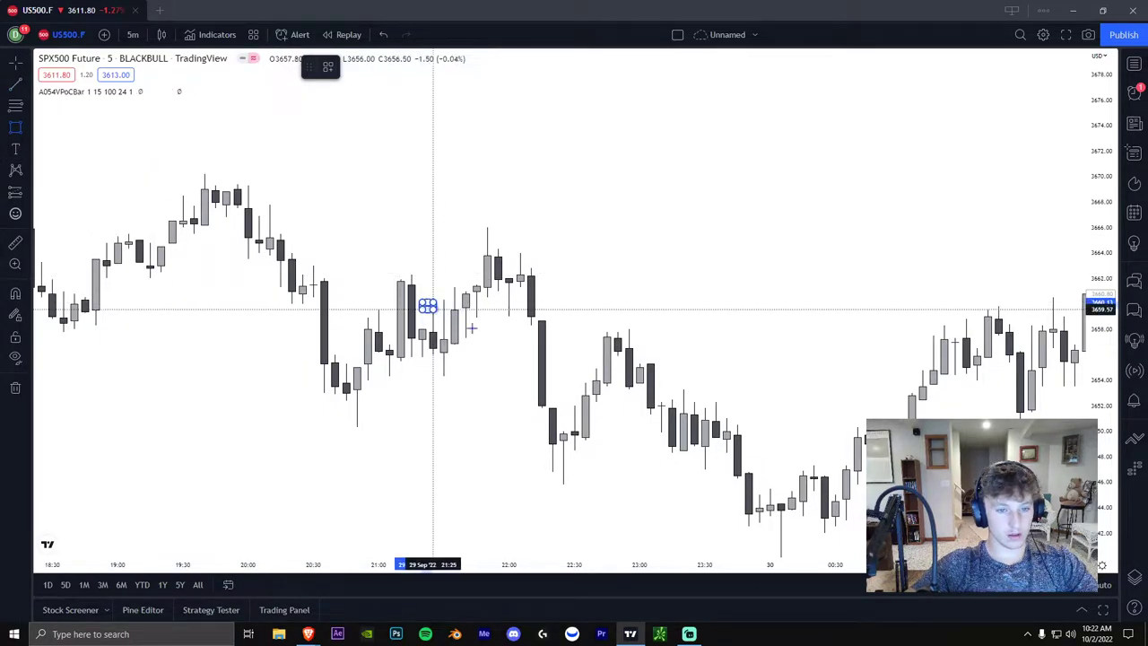
pyautogui.moveTo(420, 355); pyautogui.dragTo(574, 303)
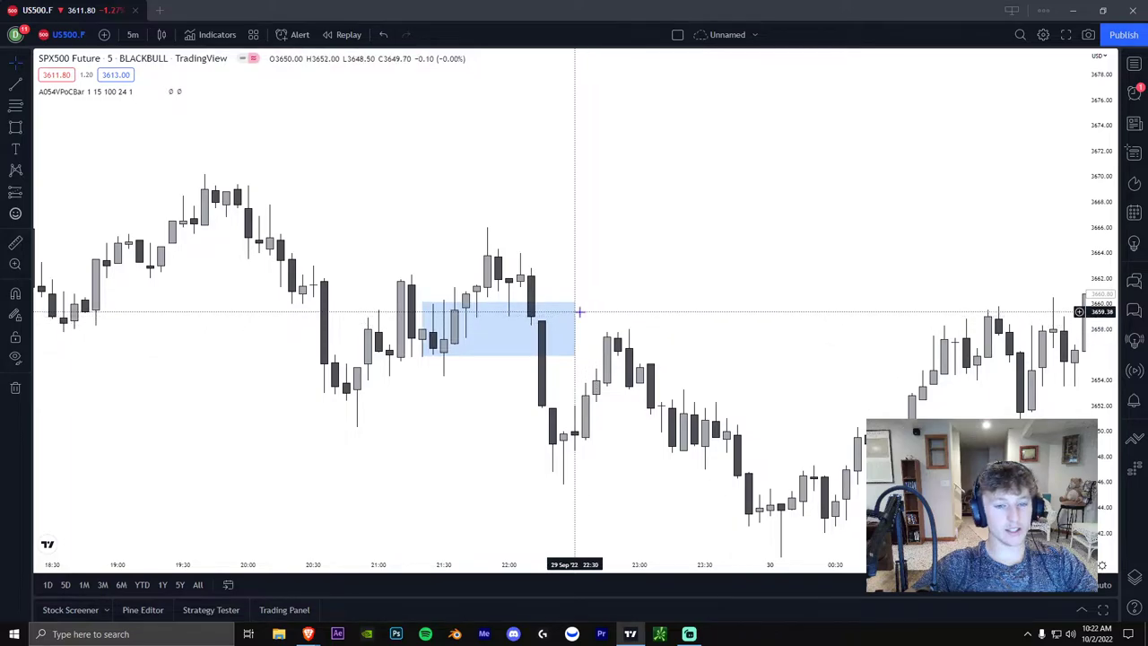
# - Narrow the rectangle to about 3656.47–3657.79 and extend its end to 23:05
pyautogui.click(497, 349)
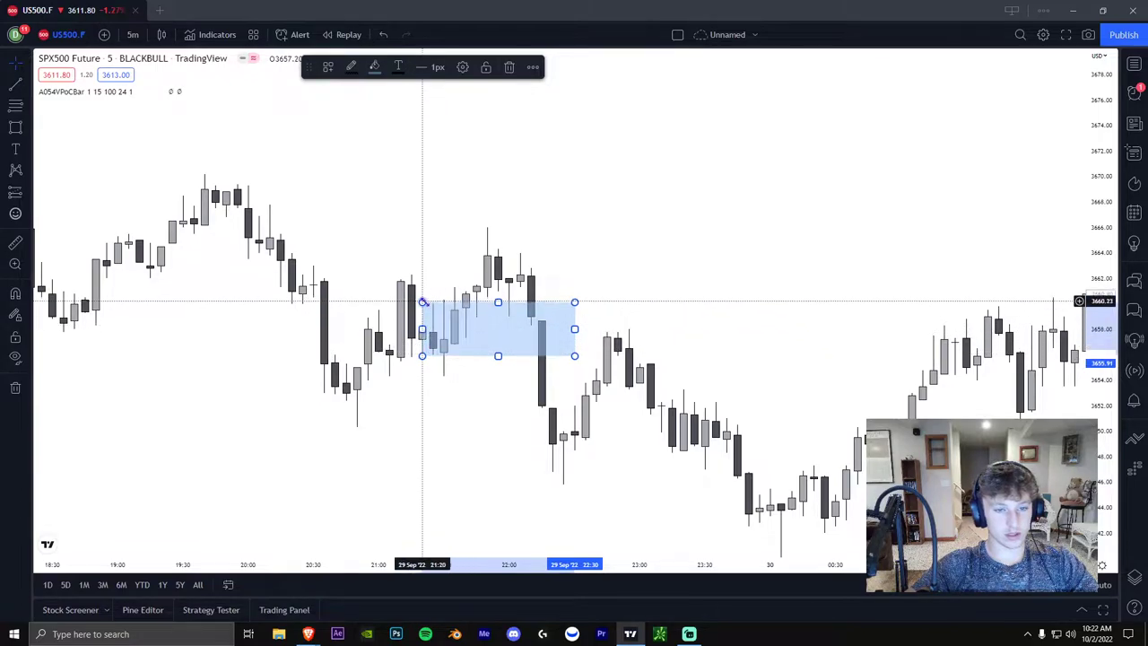
pyautogui.moveTo(422, 302)
pyautogui.mouseDown()
pyautogui.moveTo(433, 333)
pyautogui.moveTo(421, 350)
pyautogui.mouseUp()
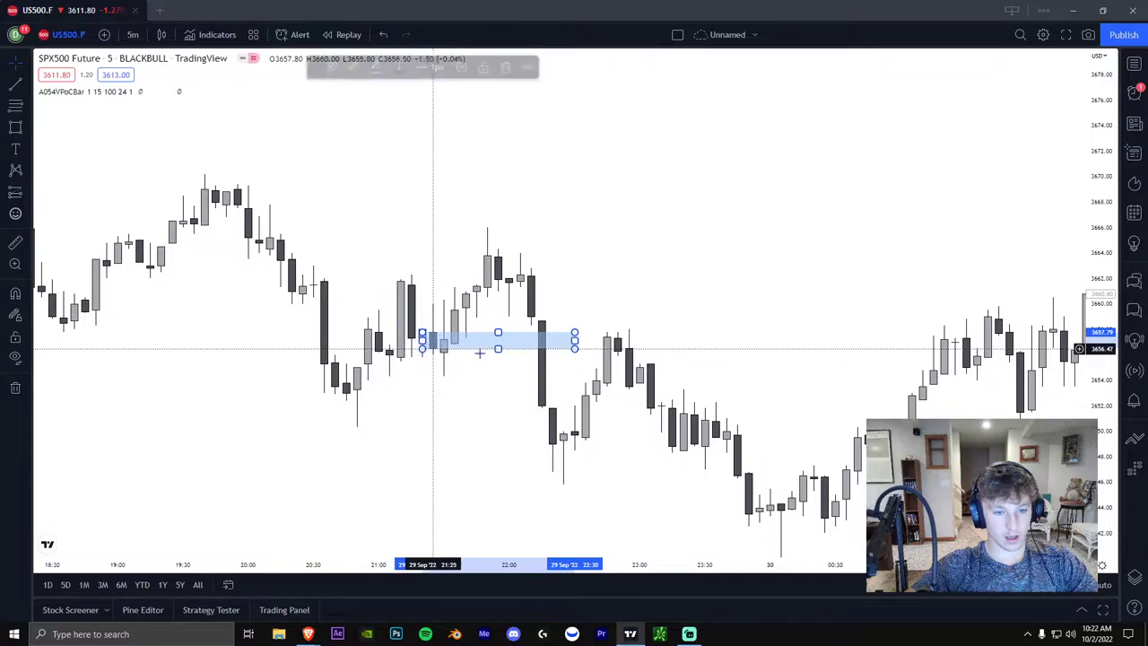
pyautogui.moveTo(574, 340); pyautogui.dragTo(651, 339)
pyautogui.click(662, 340)
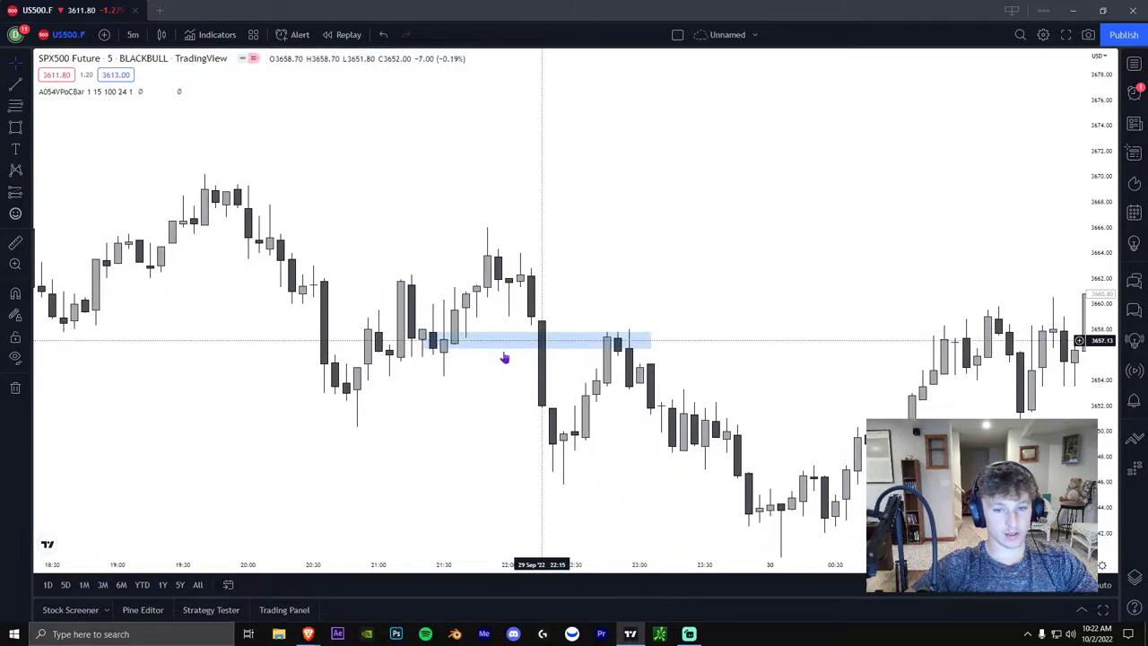
# - Delete the rectangle drawn over the 29 Sep candles
pyautogui.click(445, 338)
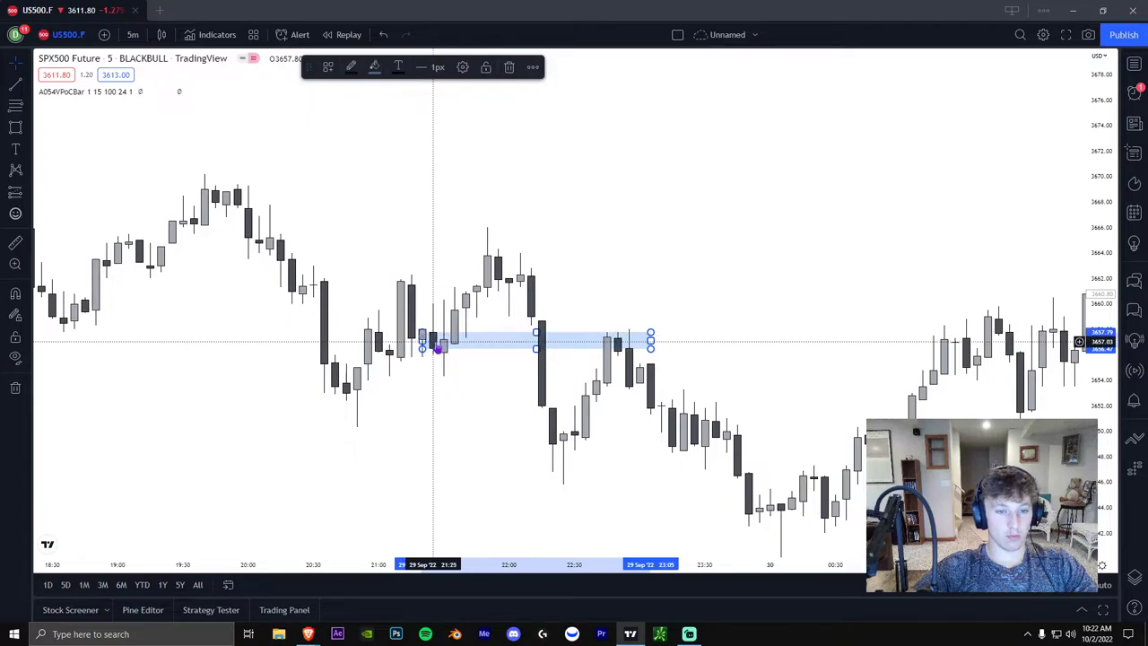
pyautogui.click(473, 337)
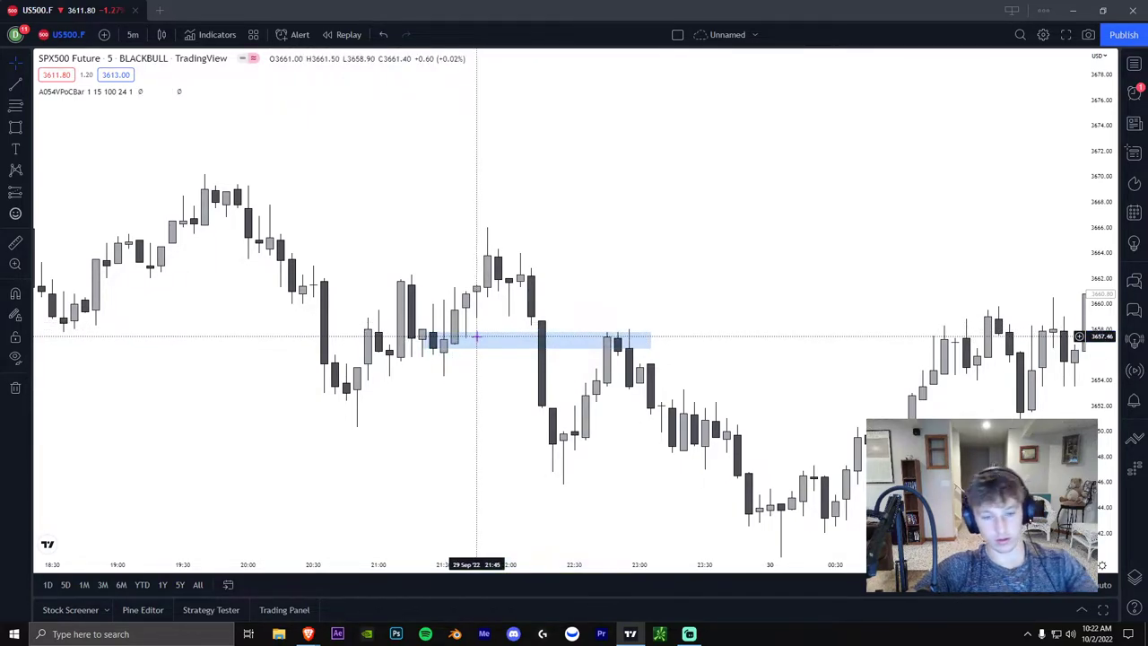
pyautogui.press('Delete')
# - Draw a horizontal trend line at about 3657.83 from the 21:25 candle to 23:05 on 29 Sep
pyautogui.click(15, 88)
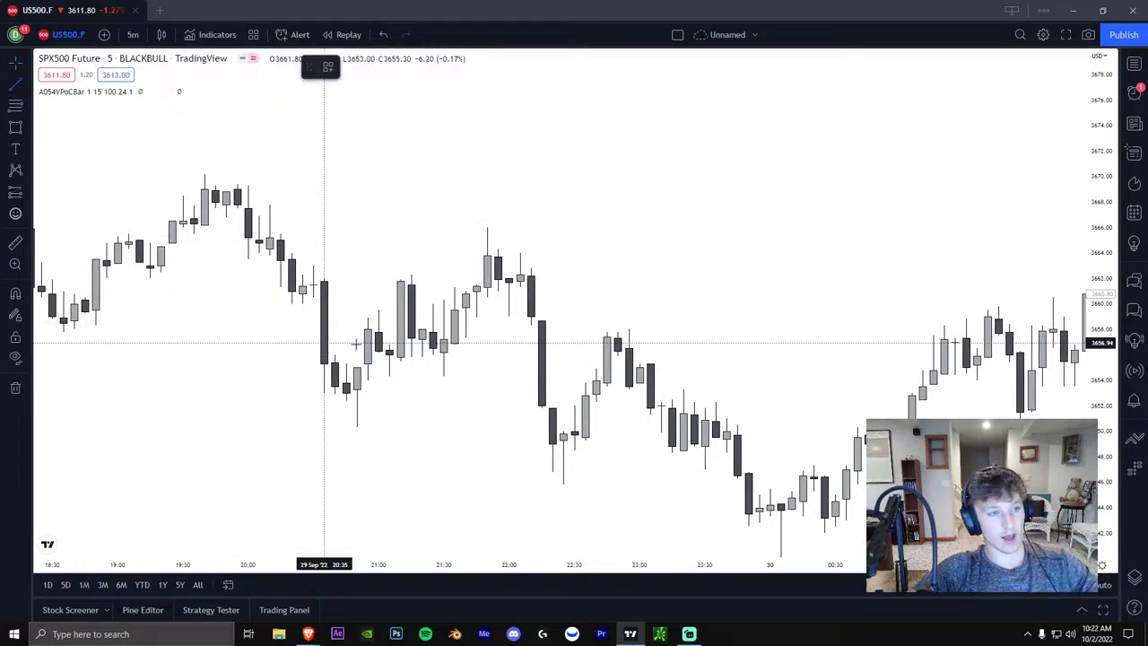
pyautogui.click(433, 332)
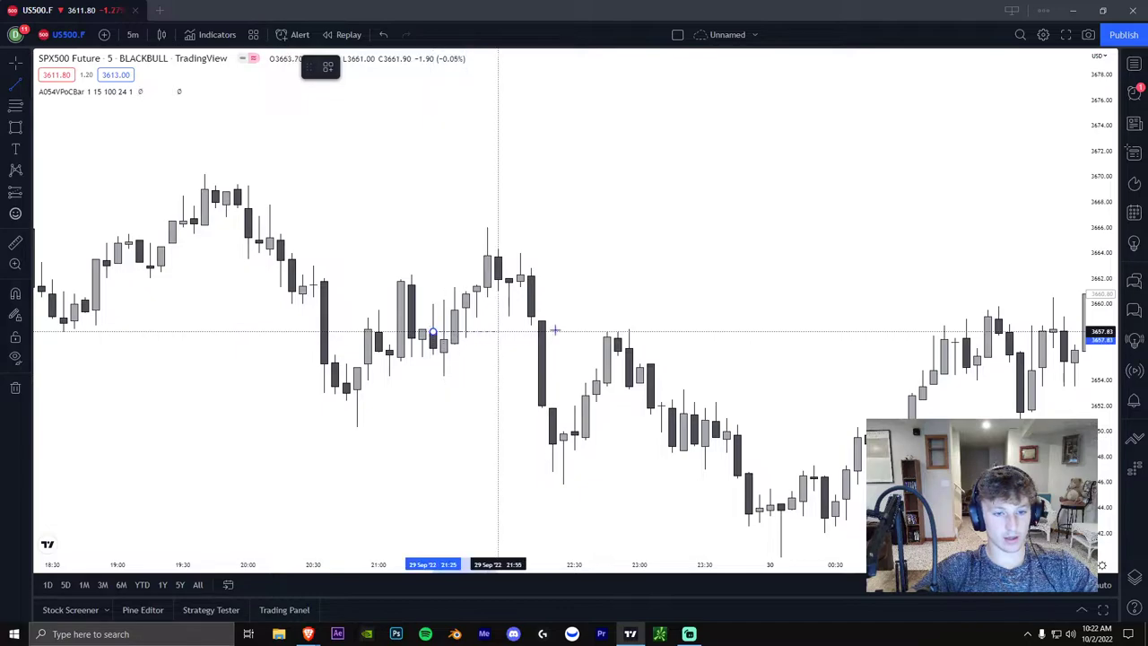
pyautogui.click(651, 331)
pyautogui.click(602, 306)
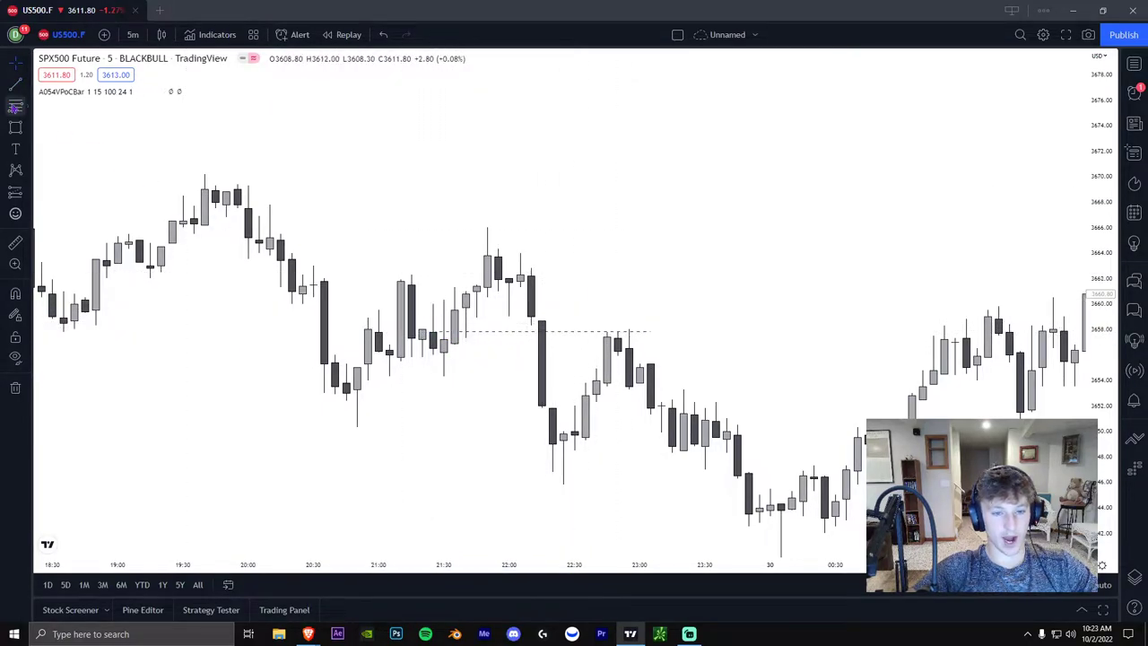
# - Draw a second horizontal trend line just below the first, at about 3657.27, from 21:25 to 23:05
pyautogui.click(15, 81)
pyautogui.click(423, 352)
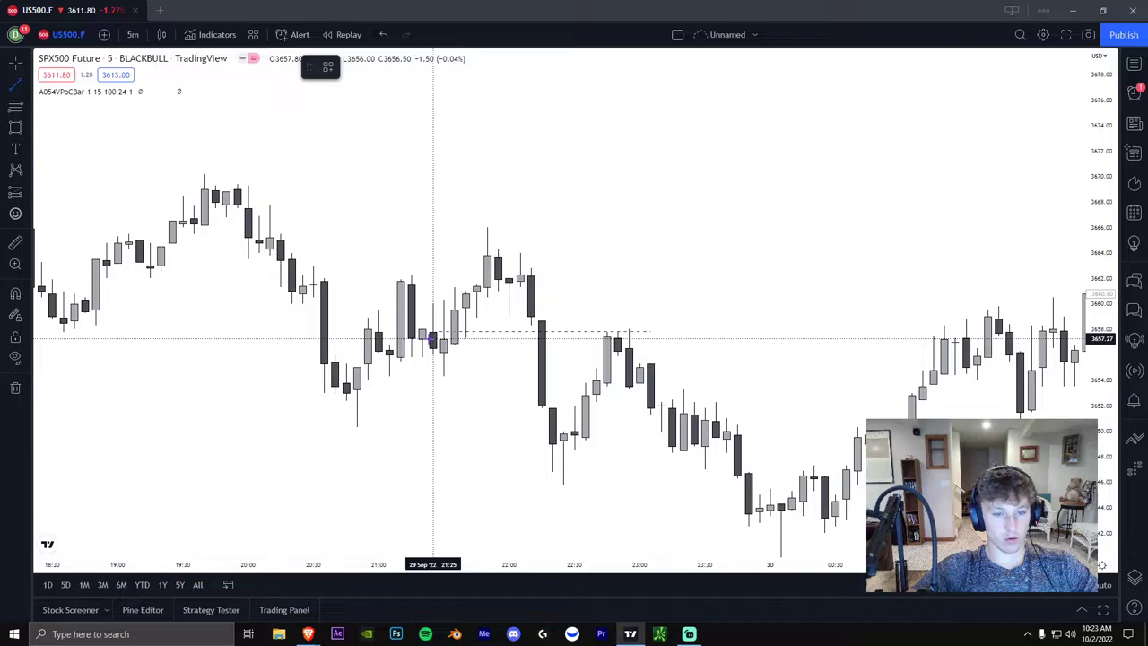
pyautogui.click(650, 341)
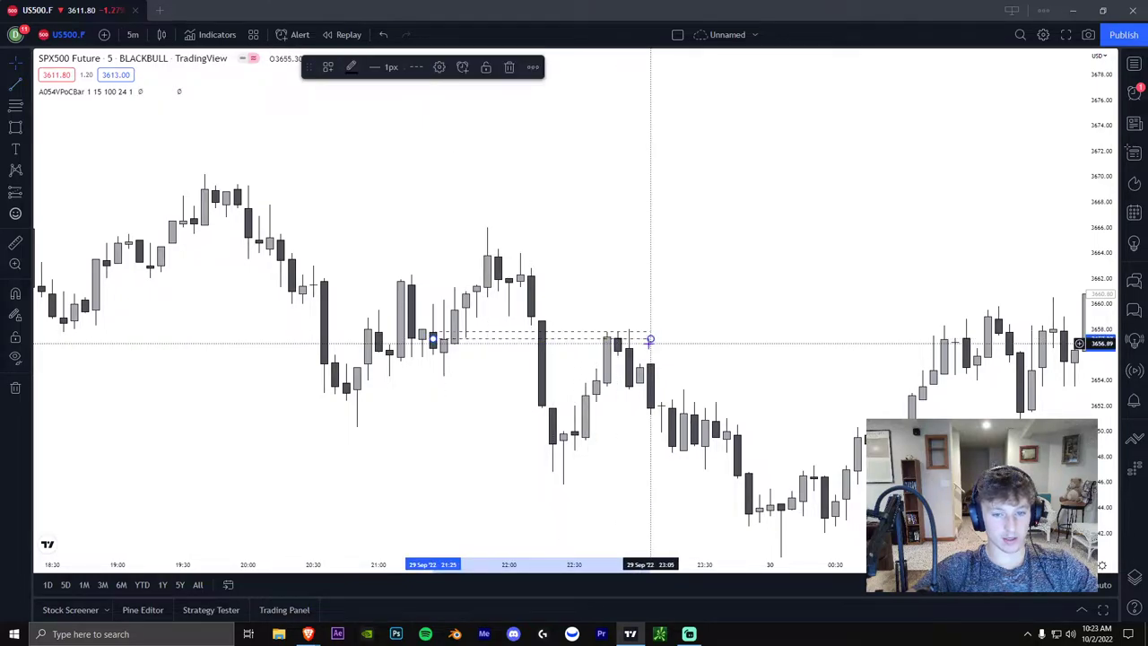
pyautogui.click(485, 345)
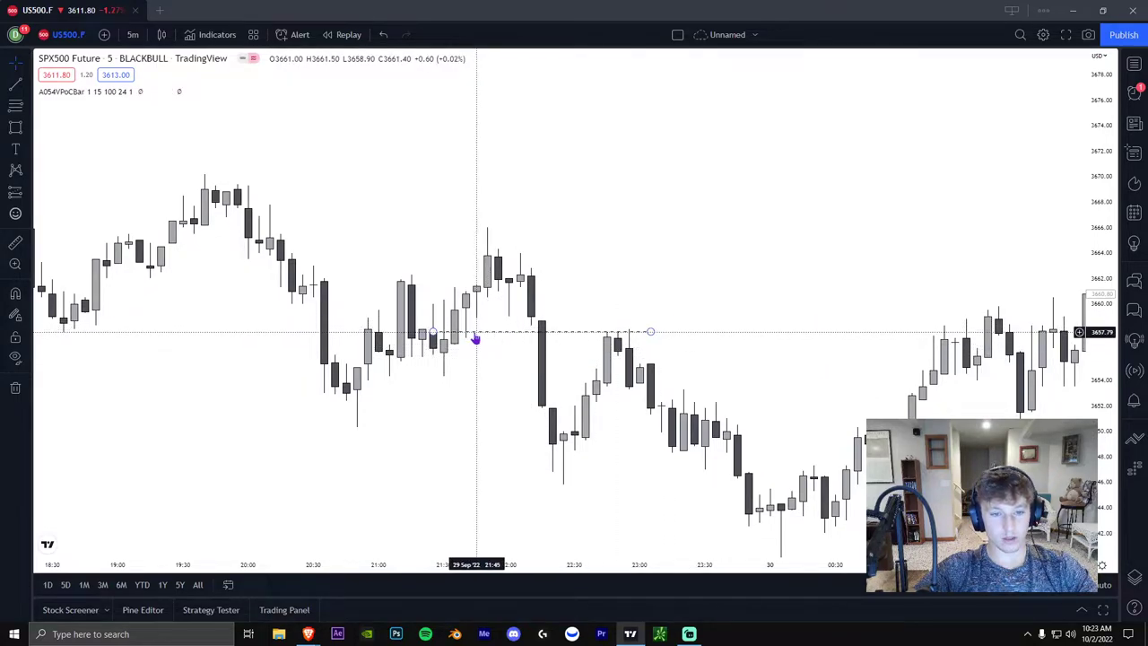
# - Delete the horizontal trend line that starts at the 21:25 candle
pyautogui.click(480, 336)
pyautogui.click(466, 353)
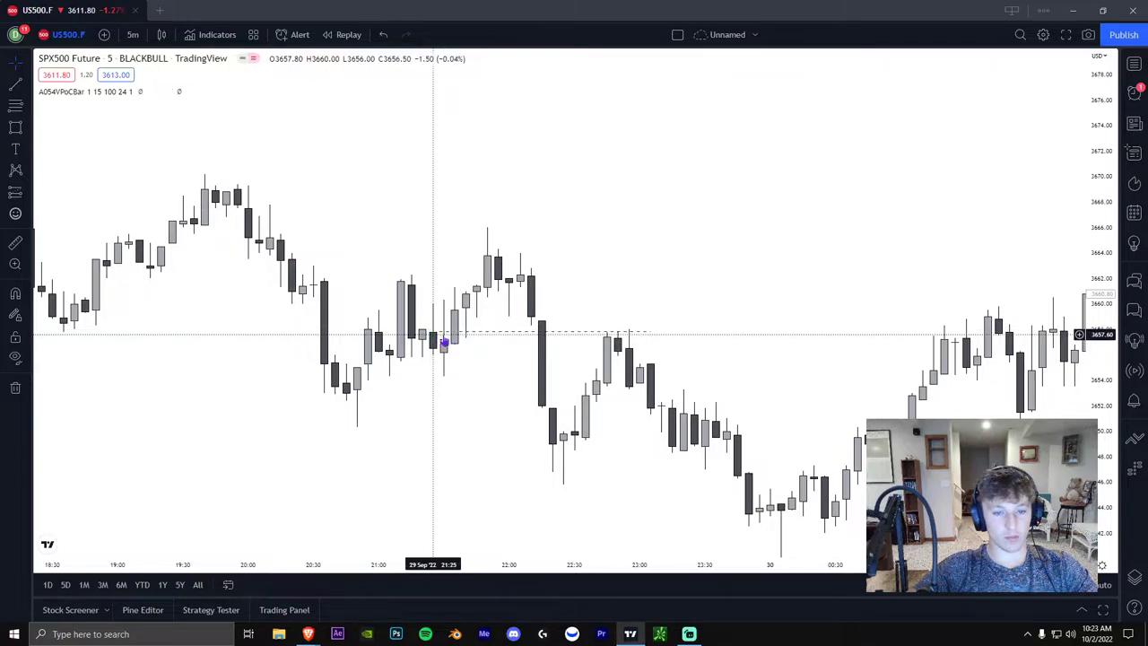
pyautogui.click(482, 333)
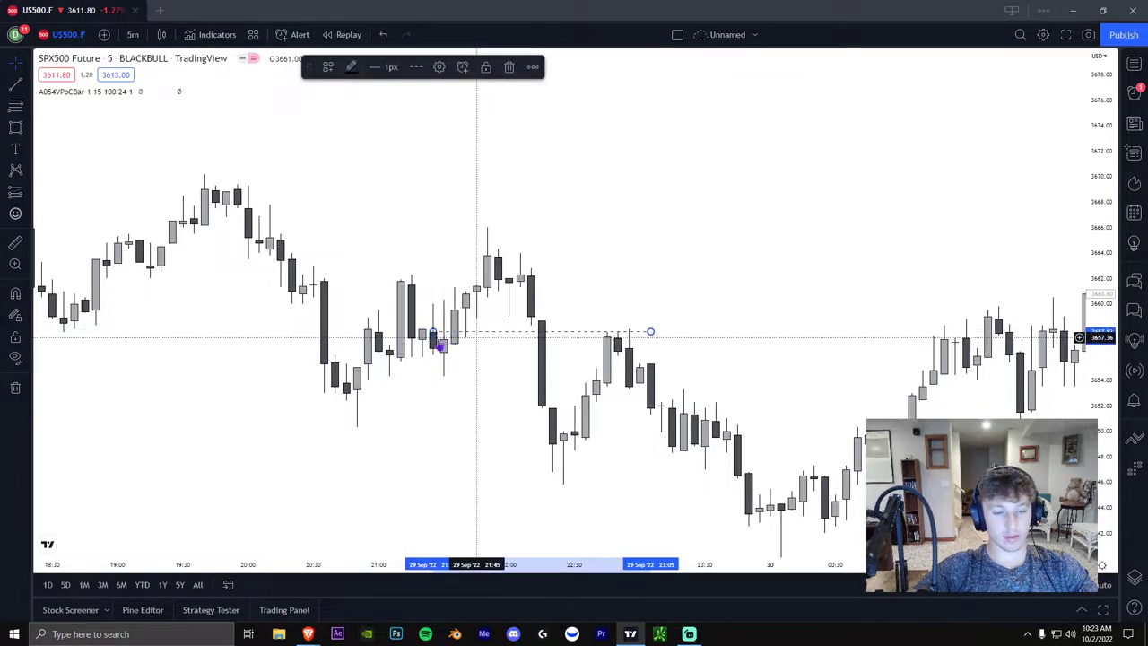
pyautogui.press('Delete')
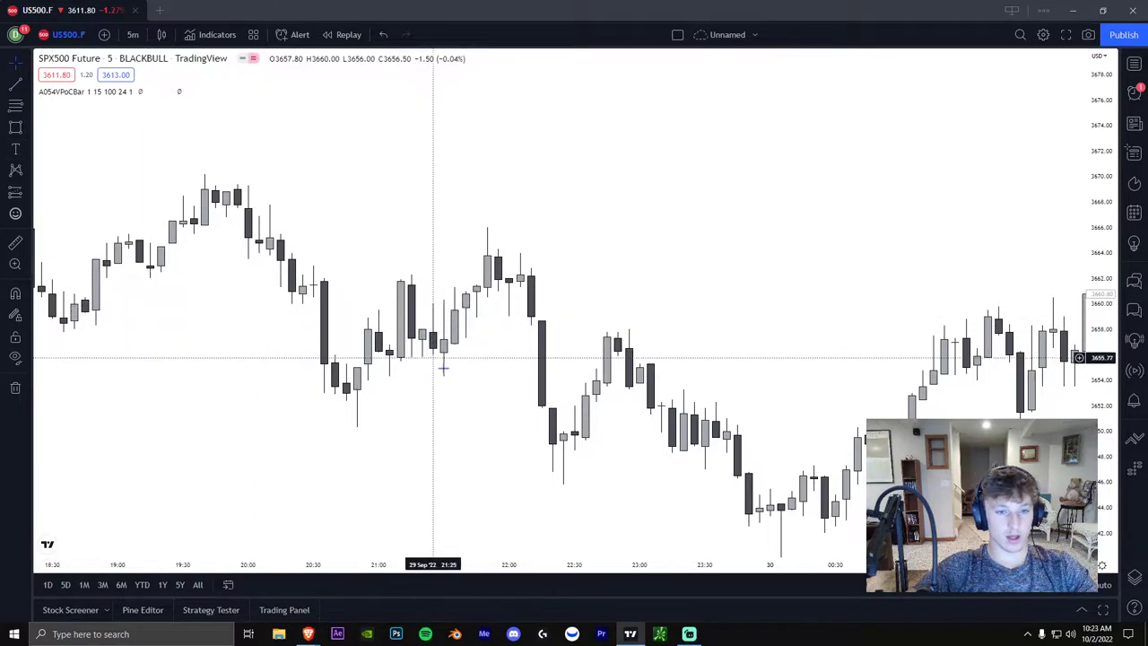
# - Draw a horizontal trend line at about 3657.83 from the 21:20 candle to 23:05 on 29 Sep
pyautogui.click(15, 88)
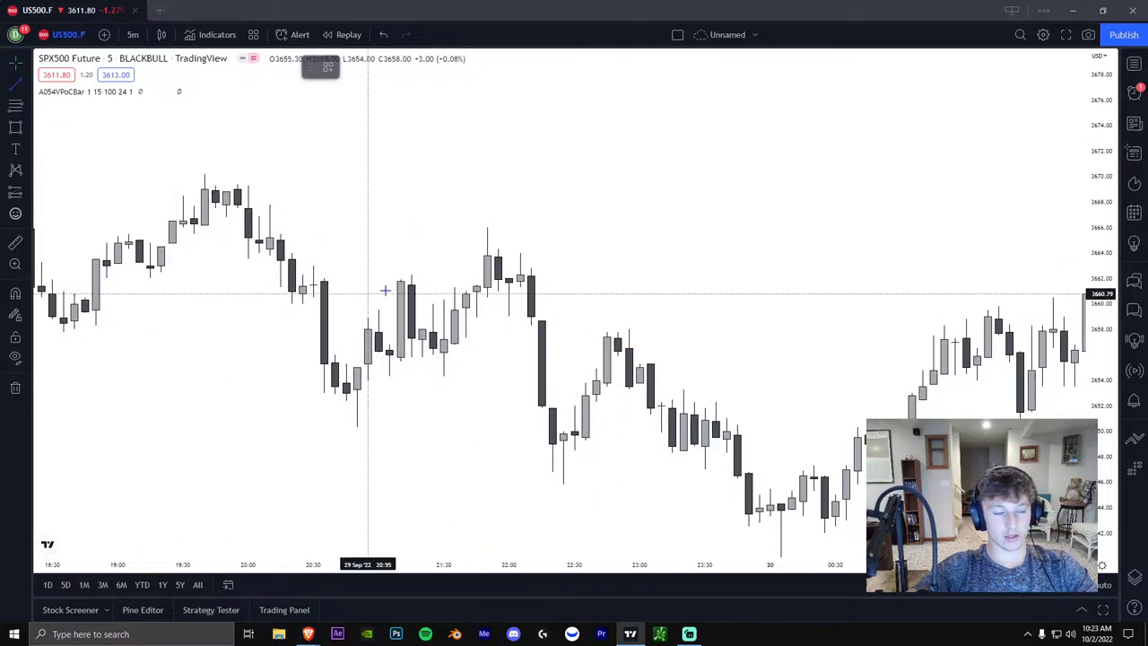
pyautogui.click(421, 334)
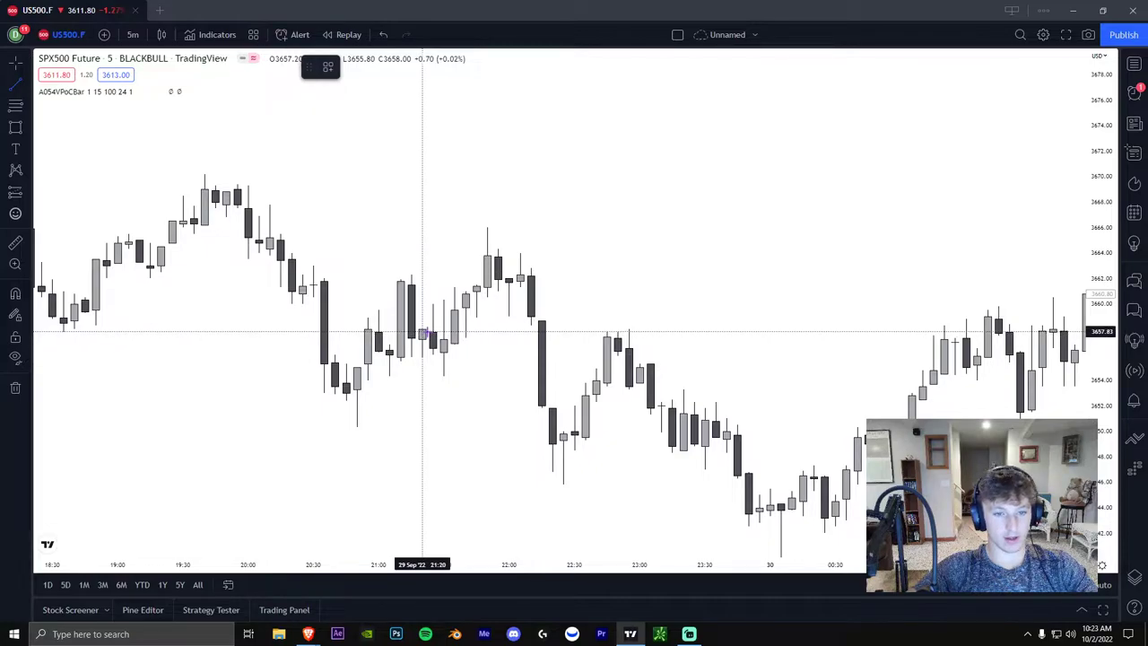
pyautogui.click(650, 332)
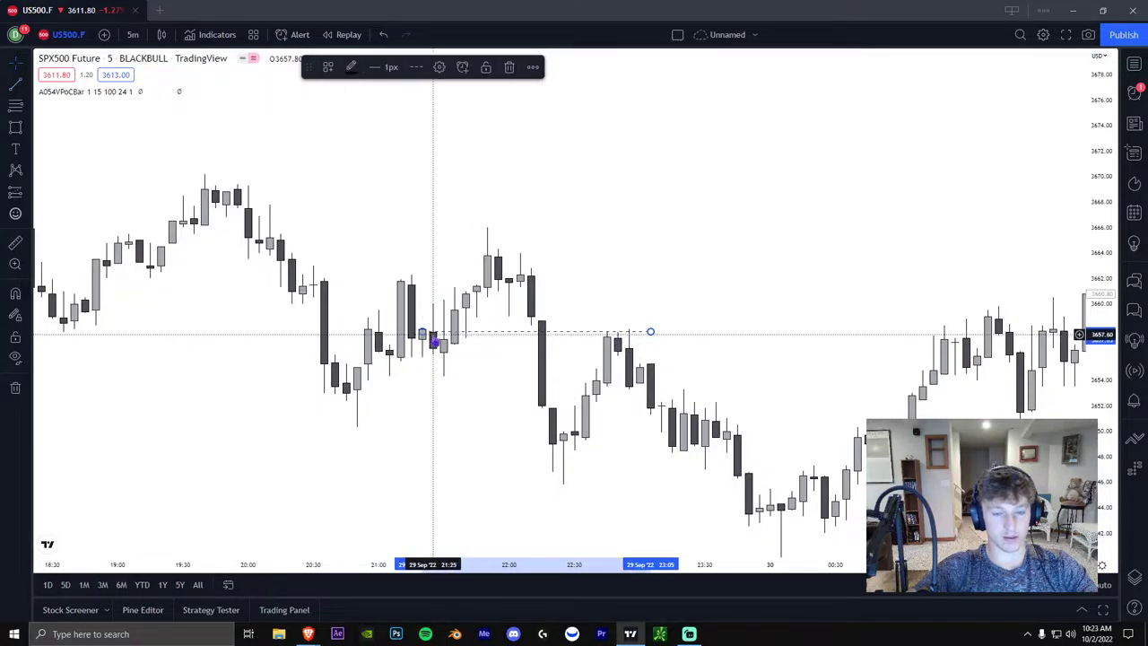
pyautogui.click(477, 358)
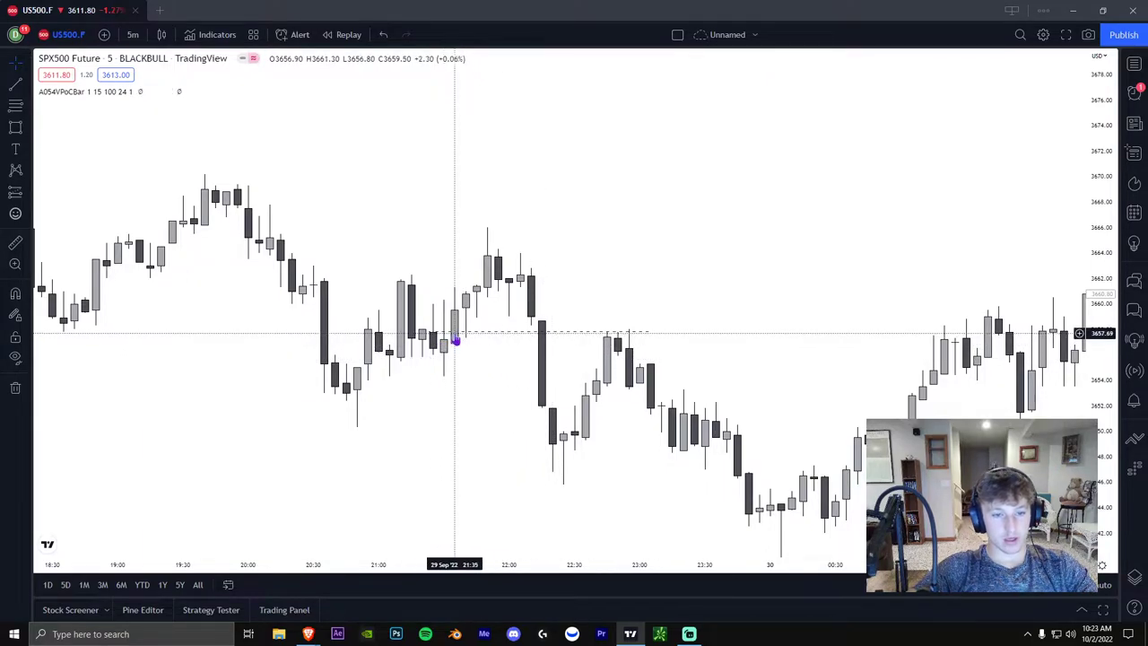
# - Draw a dotted horizontal trend line at about 3662.48 from the 21:15 candle to 21:45 on 29 Sep
pyautogui.click(15, 83)
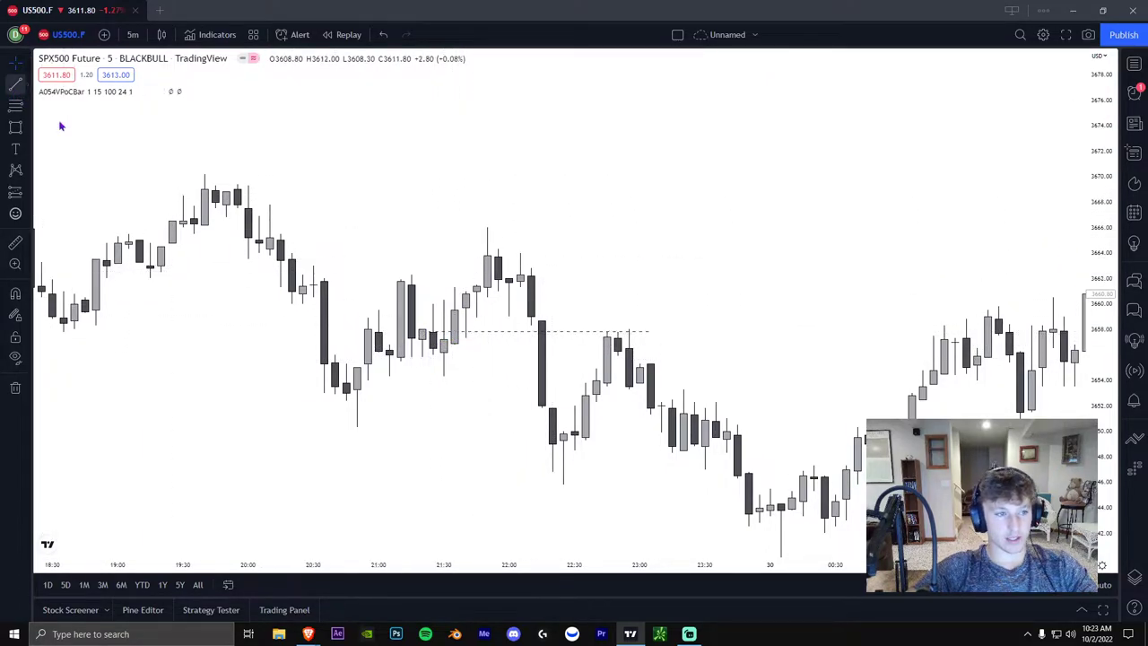
pyautogui.click(411, 272)
pyautogui.click(476, 271)
pyautogui.click(417, 67)
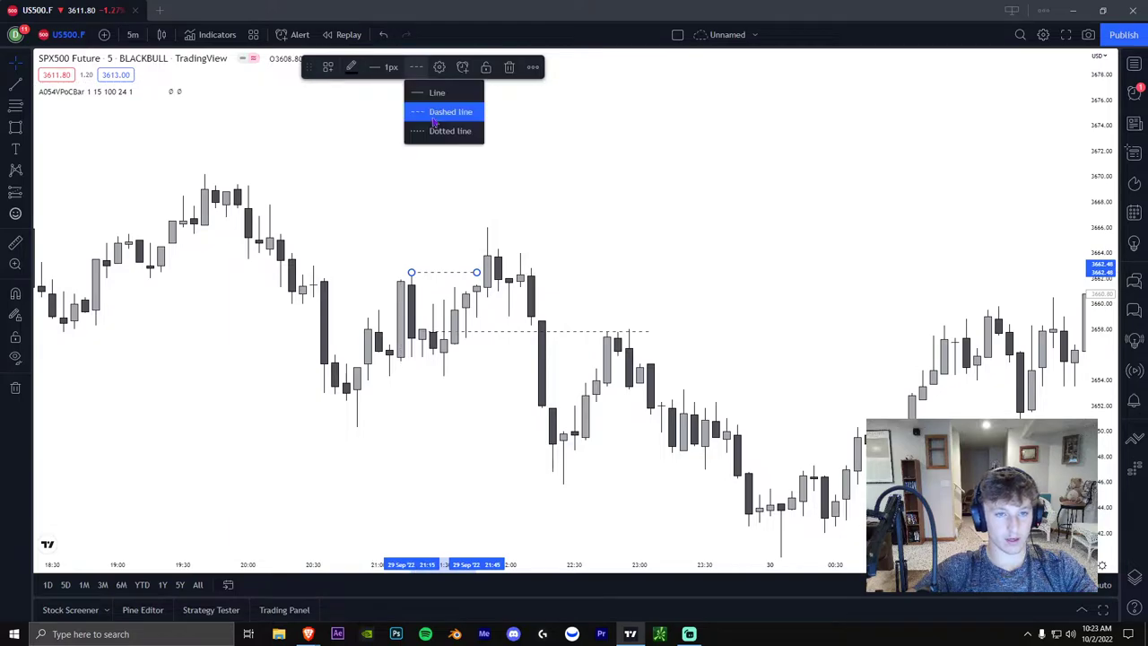
pyautogui.click(449, 131)
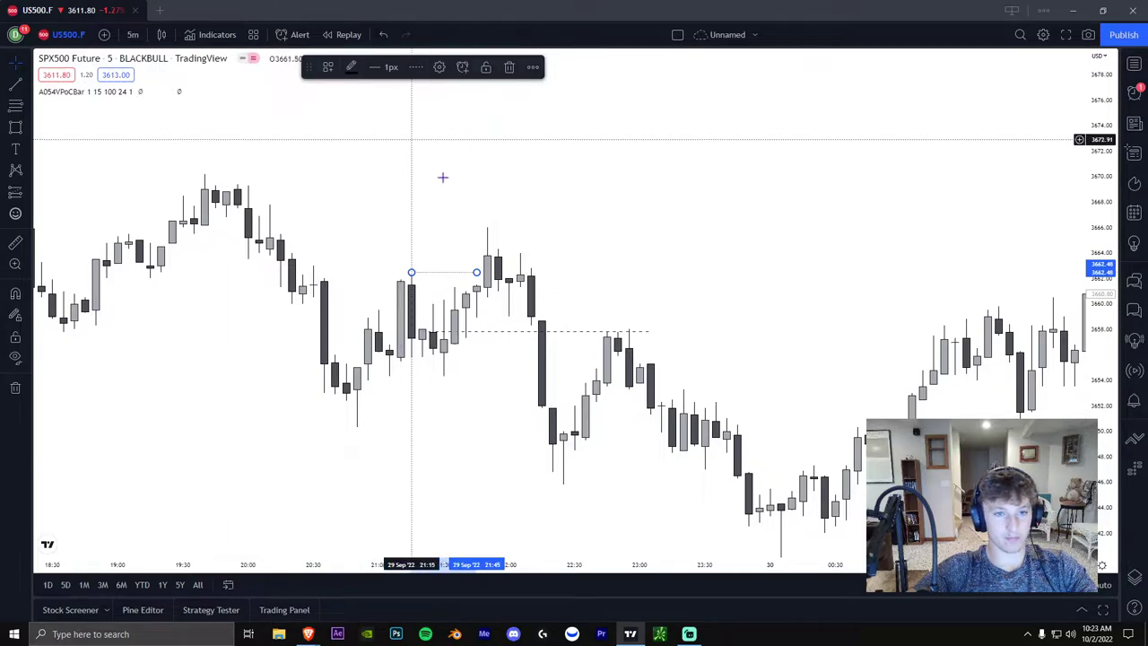
# - Label the dotted line with the text "X" just above its right end
pyautogui.click(15, 149)
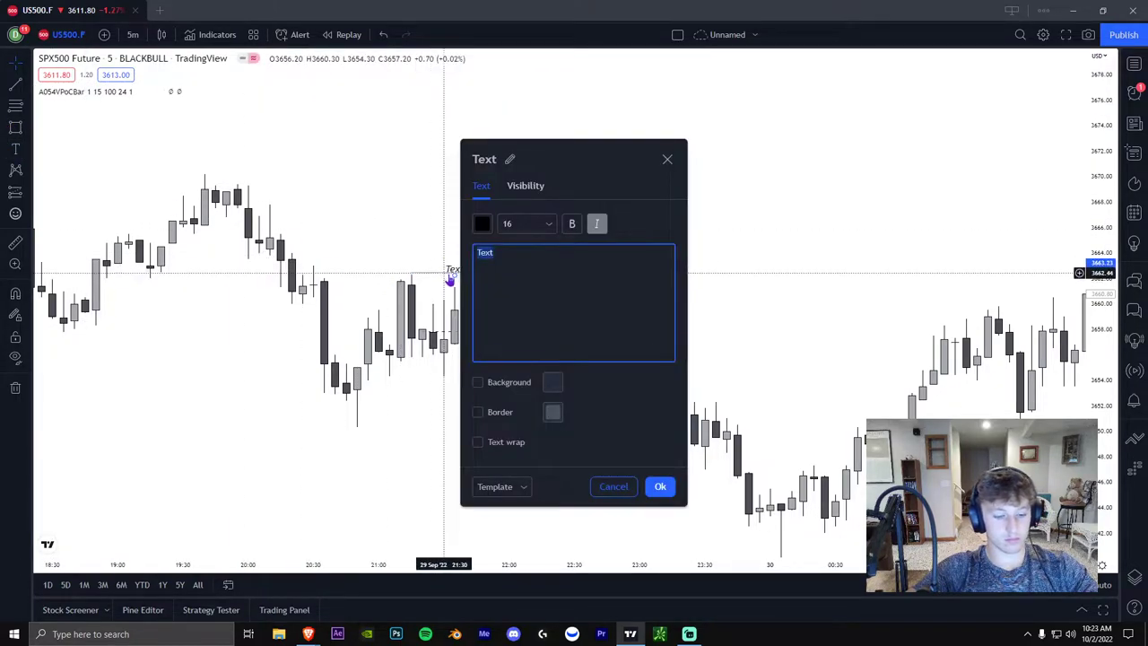
pyautogui.click(660, 486)
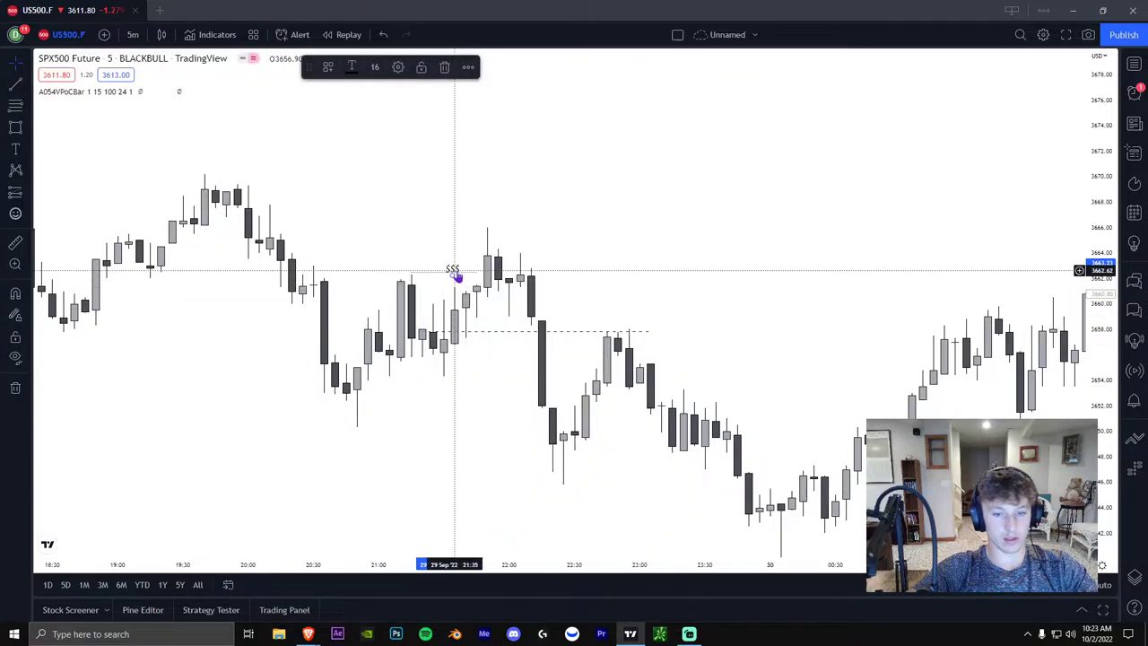
pyautogui.moveTo(454, 269); pyautogui.dragTo(466, 265)
pyautogui.doubleClick(464, 268)
pyautogui.write('X')
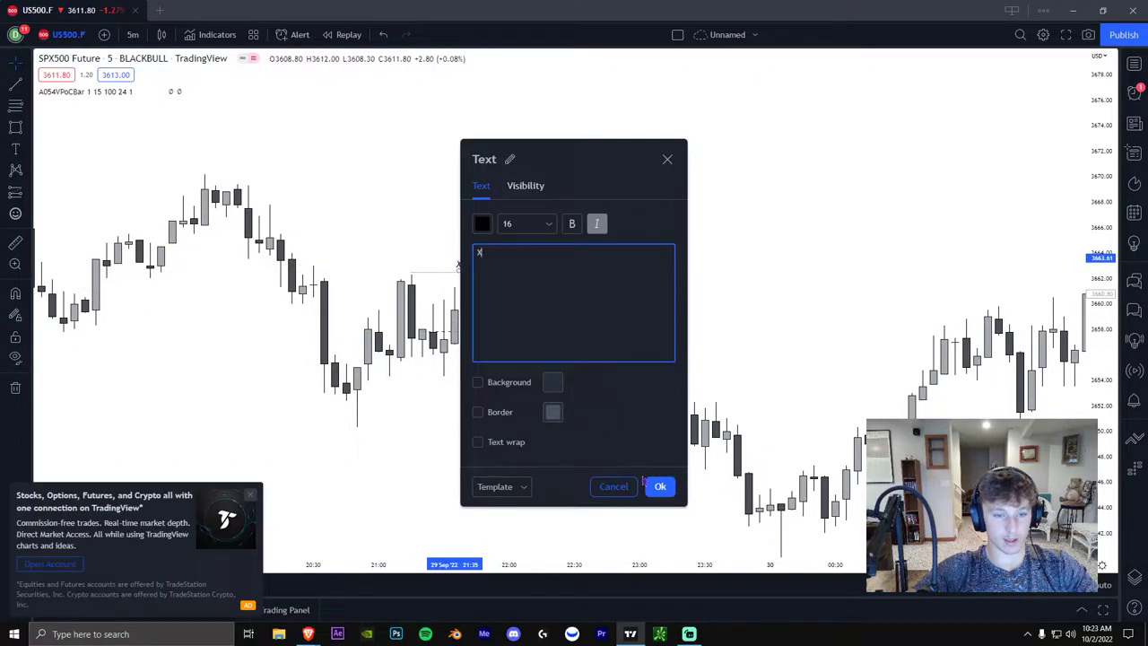
pyautogui.click(660, 486)
pyautogui.moveTo(461, 270); pyautogui.dragTo(475, 267)
pyautogui.click(496, 305)
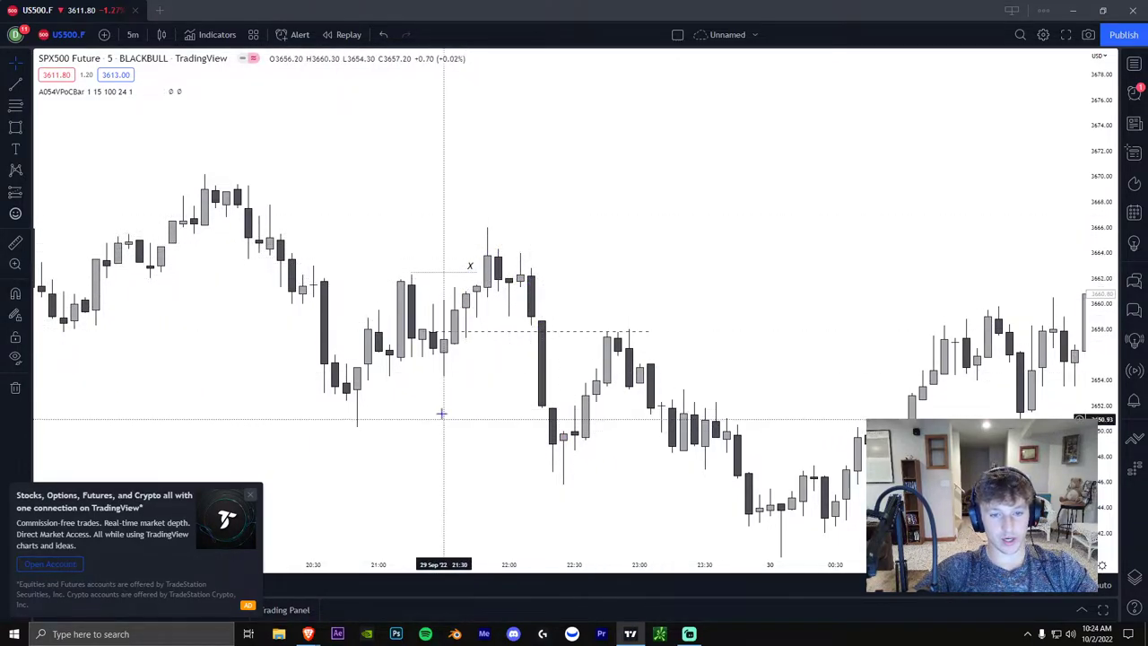
# - Draw a dashed horizontal trend line at about 3654.26 from the 21:30 low to 22:10 on 29 Sep
pyautogui.click(17, 84)
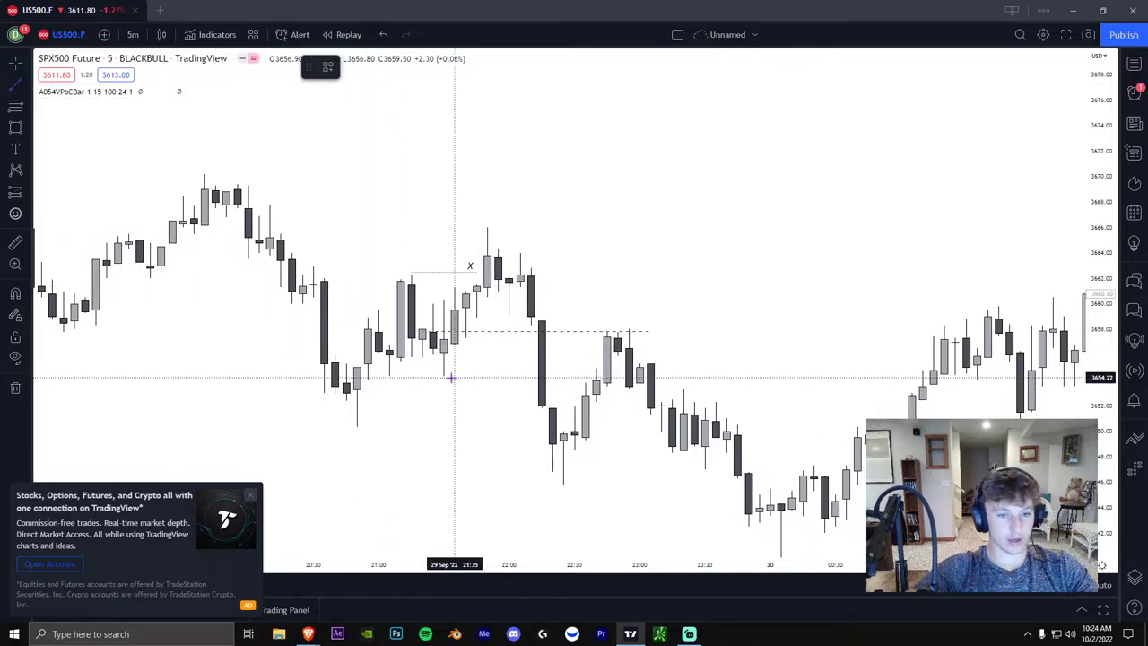
pyautogui.click(443, 376)
pyautogui.click(531, 377)
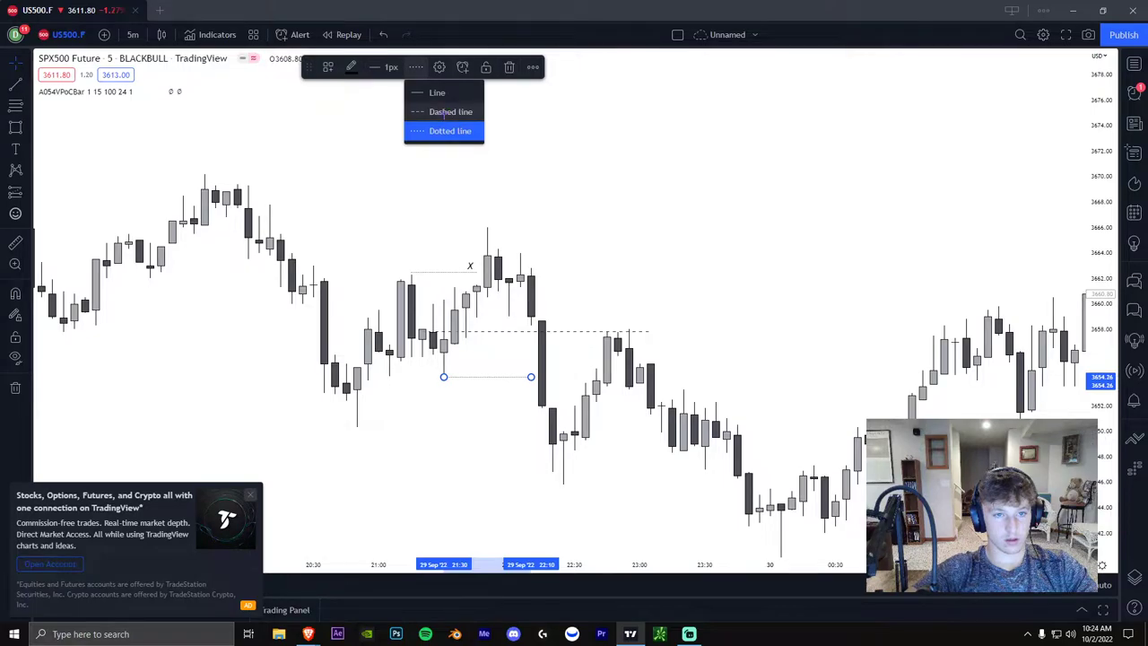
pyautogui.click(445, 111)
# - Add the text label "mss" just below the dashed line under the 21:30 low
pyautogui.click(16, 149)
pyautogui.click(498, 398)
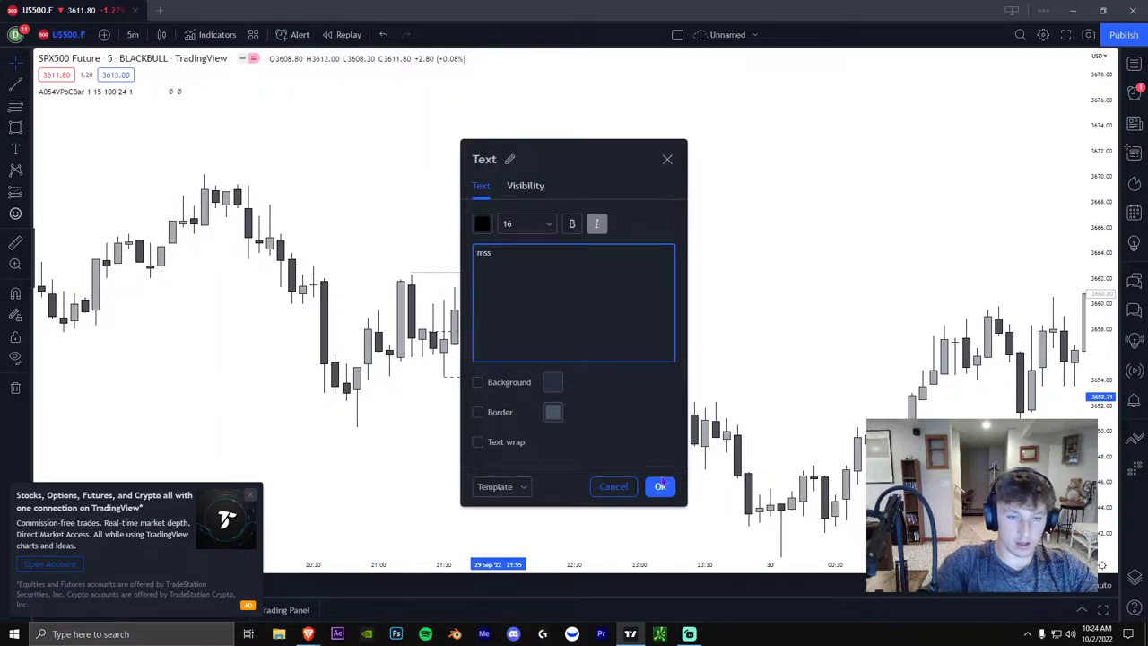
pyautogui.click(661, 485)
# - Change the dashed trend line at about 3657.83 to a solid line
pyautogui.click(555, 334)
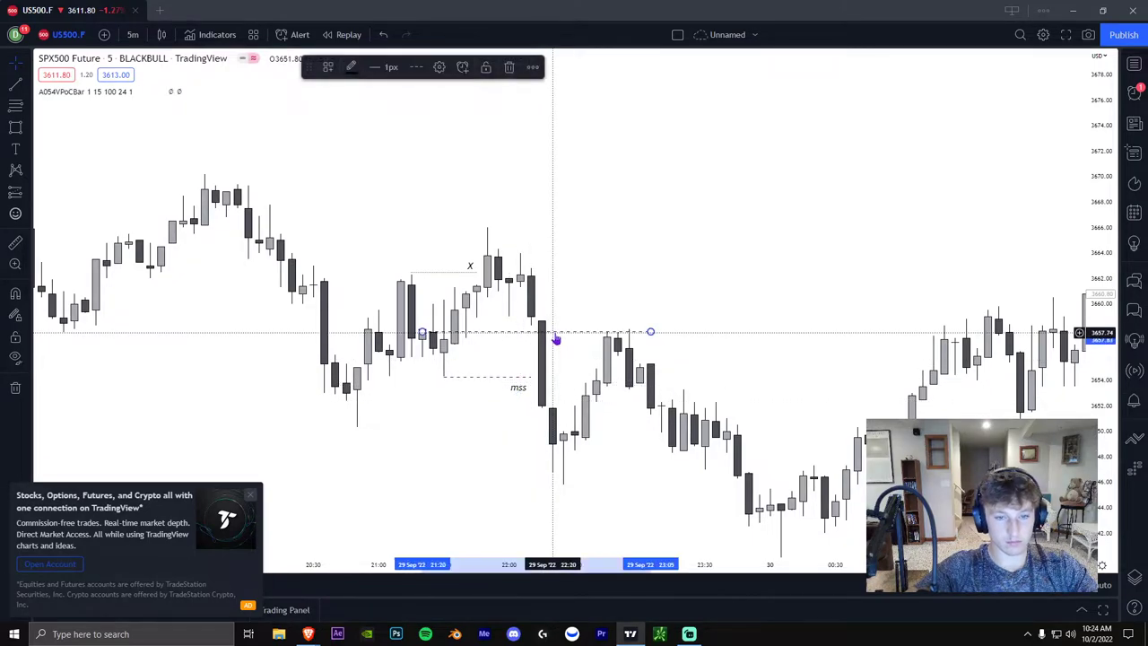
pyautogui.click(419, 70)
pyautogui.click(435, 92)
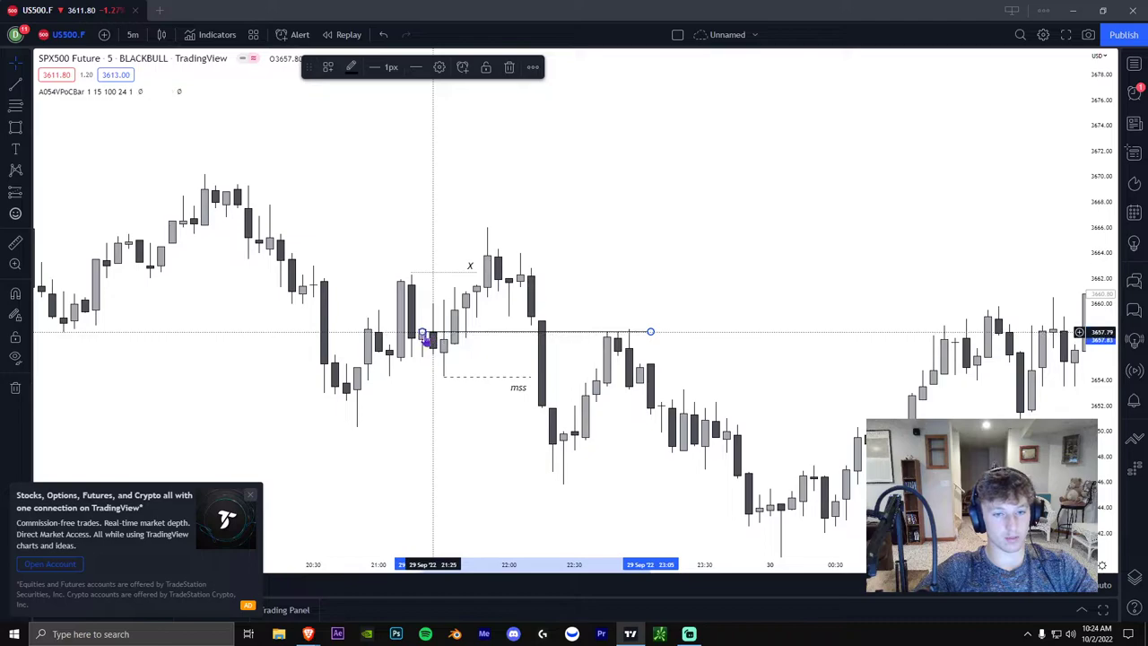
# - Draw a rectangle from 22:05 to 23:45, reaching from just above the solid line down to about 3651.96
pyautogui.click(15, 128)
pyautogui.moveTo(521, 325)
pyautogui.mouseDown()
pyautogui.moveTo(735, 374)
pyautogui.moveTo(727, 403)
pyautogui.moveTo(738, 406)
pyautogui.mouseUp()
pyautogui.click(775, 369)
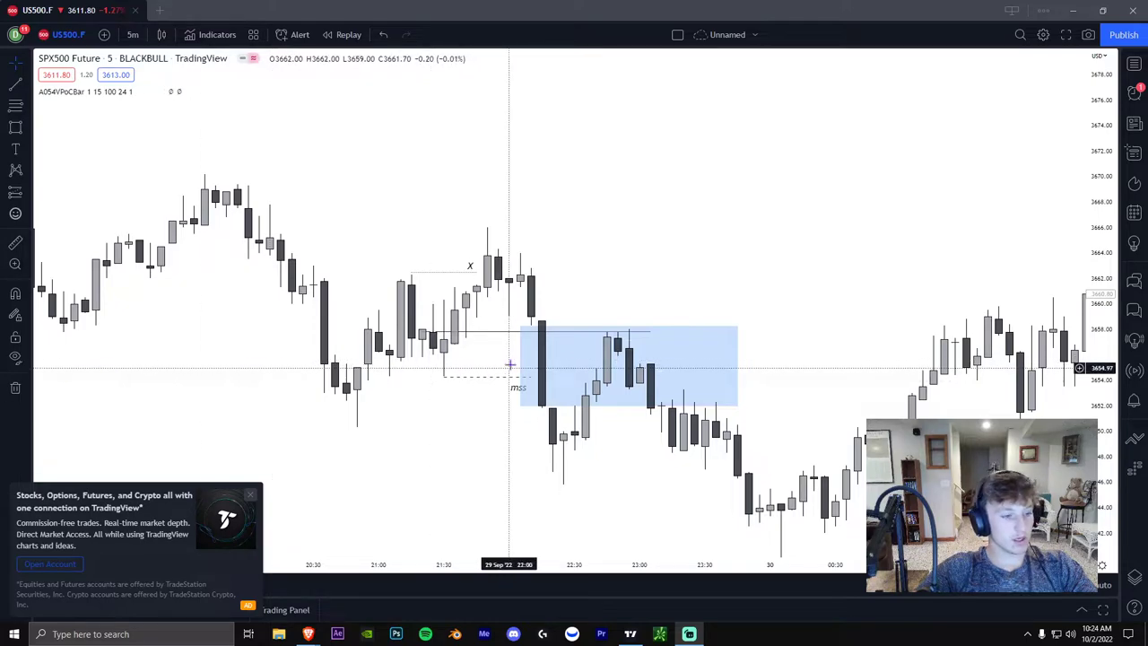
pyautogui.click(434, 332)
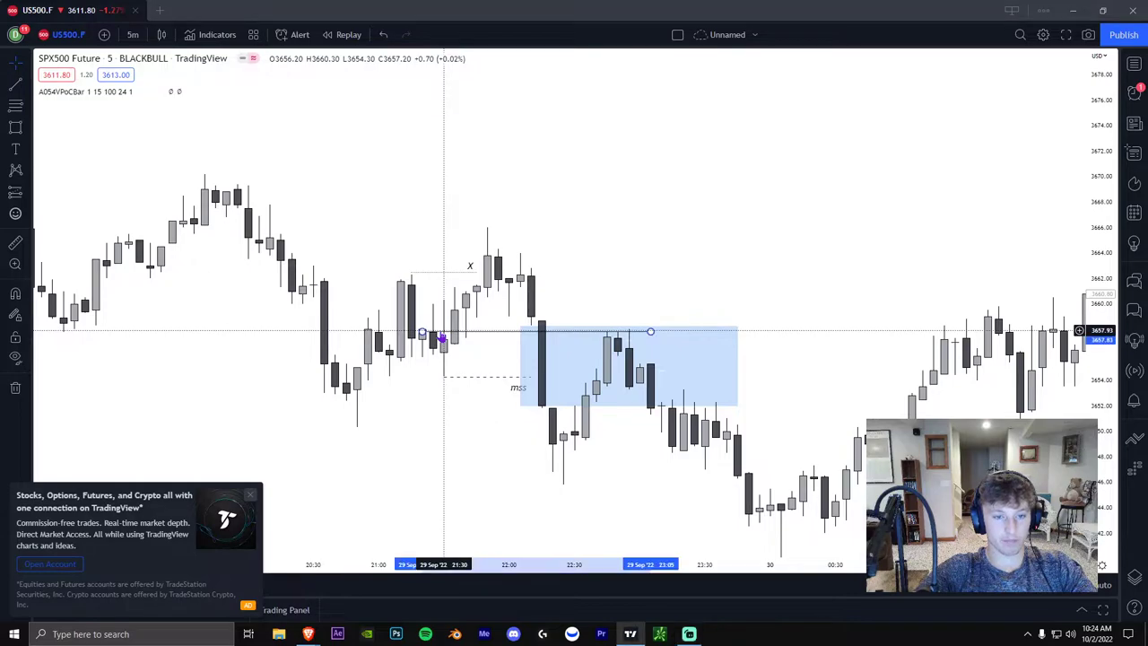
pyautogui.click(398, 114)
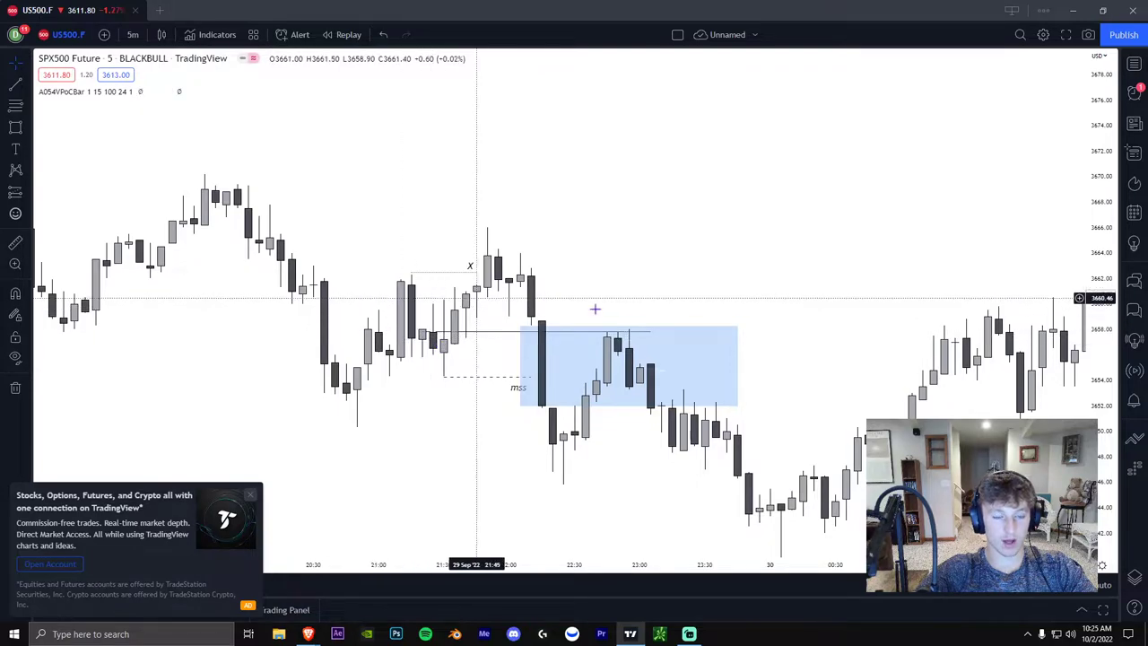
# - Replace the tall rectangle with a narrow one from 21:20 to 23:20, between about 3657.79 and 3656.47
pyautogui.click(520, 365)
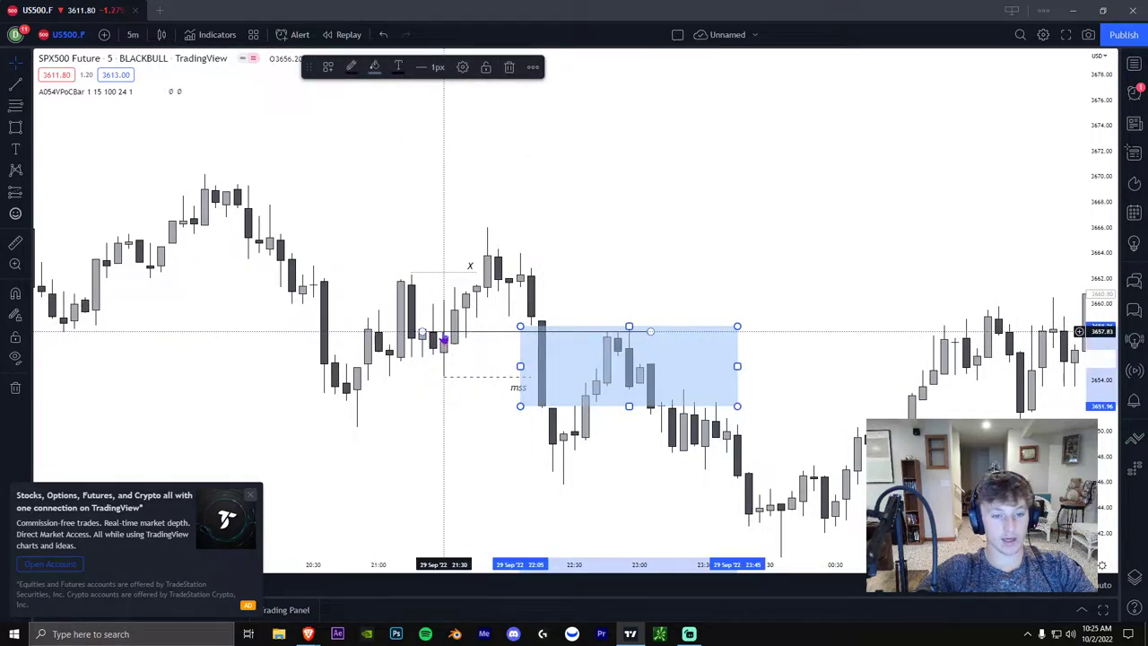
pyautogui.press('Delete')
pyautogui.click(422, 334)
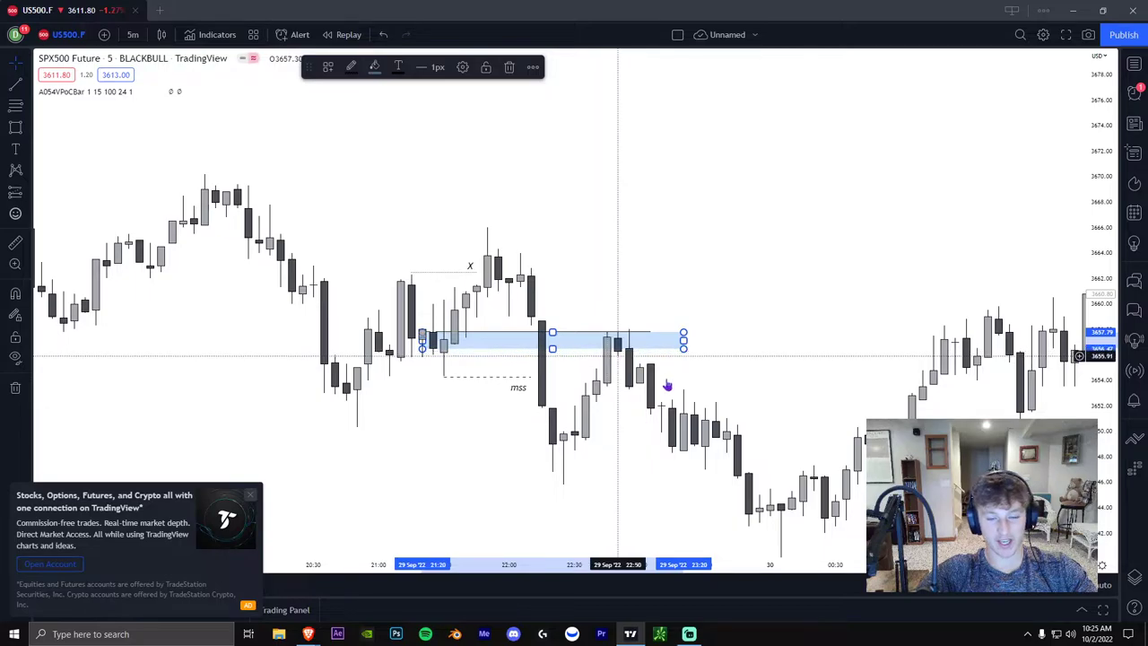
# - Draw a Fibonacci retracement from the 21:50 high at about 3666.05 down to the 22:25 low's price level, ending at 00:05
pyautogui.moveTo(610, 277); pyautogui.dragTo(560, 264)
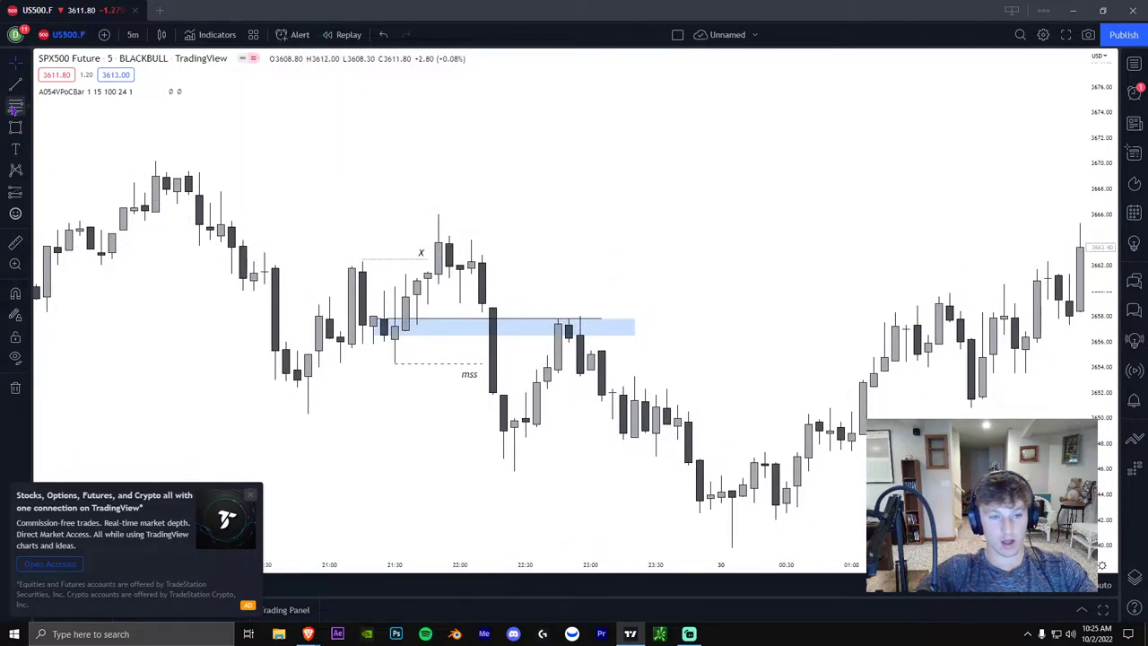
pyautogui.click(438, 215)
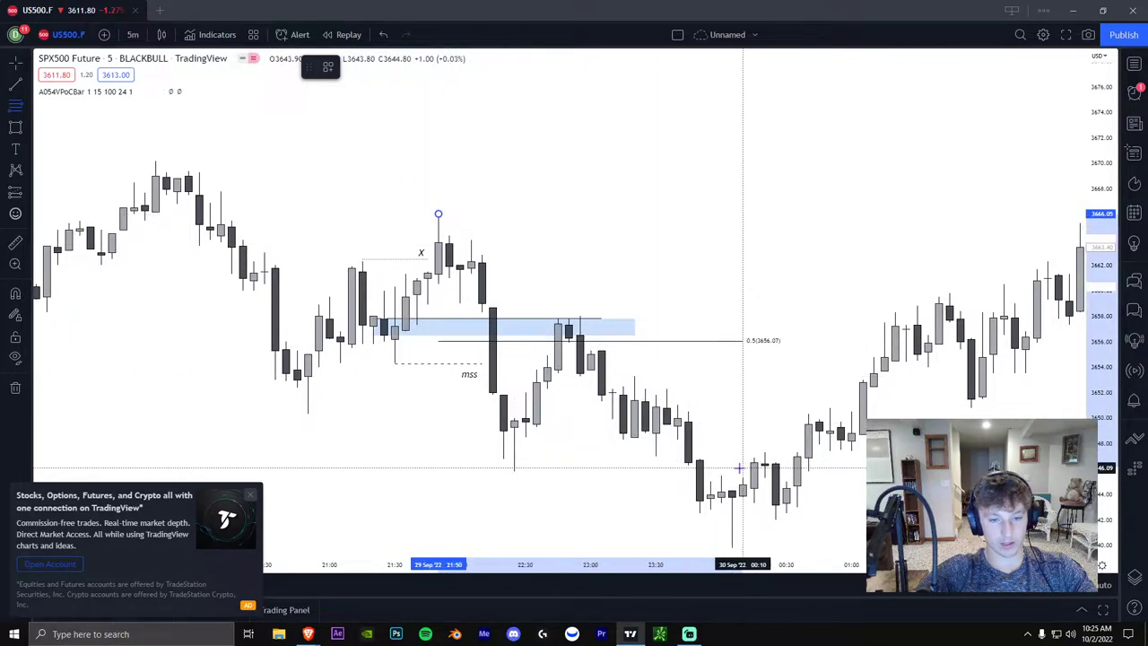
pyautogui.click(732, 470)
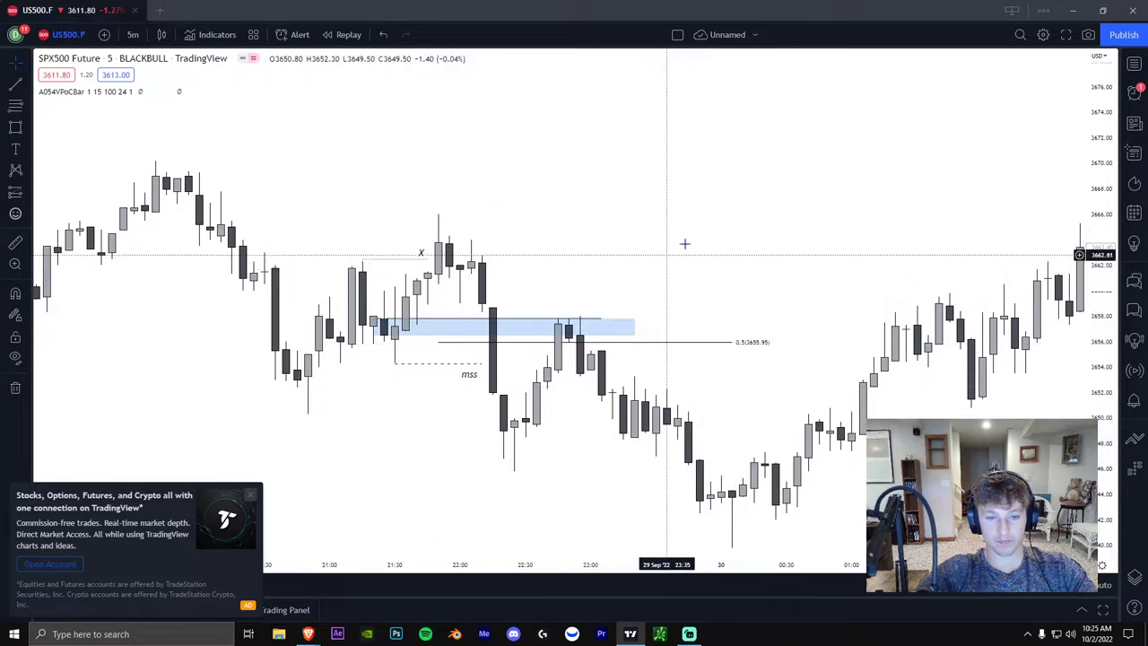
pyautogui.click(672, 267)
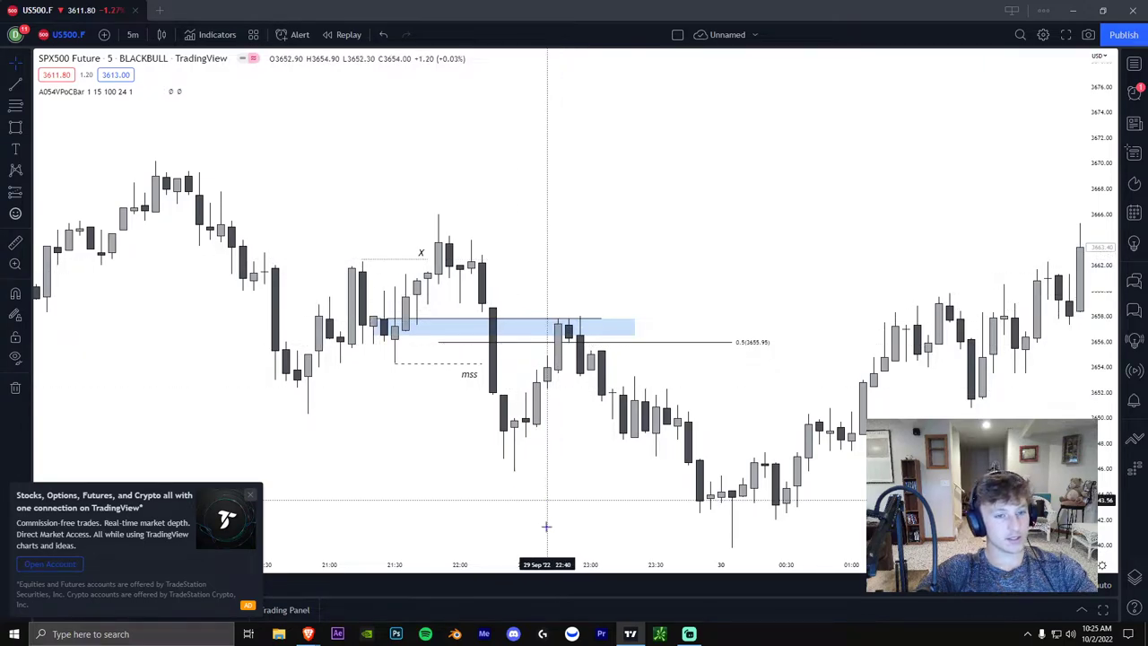
# - Switch to the Twitter page in the browser, review the enlarged Model 3 diagram, and return to the chart
pyautogui.moveTo(313, 635)
pyautogui.click(374, 581)
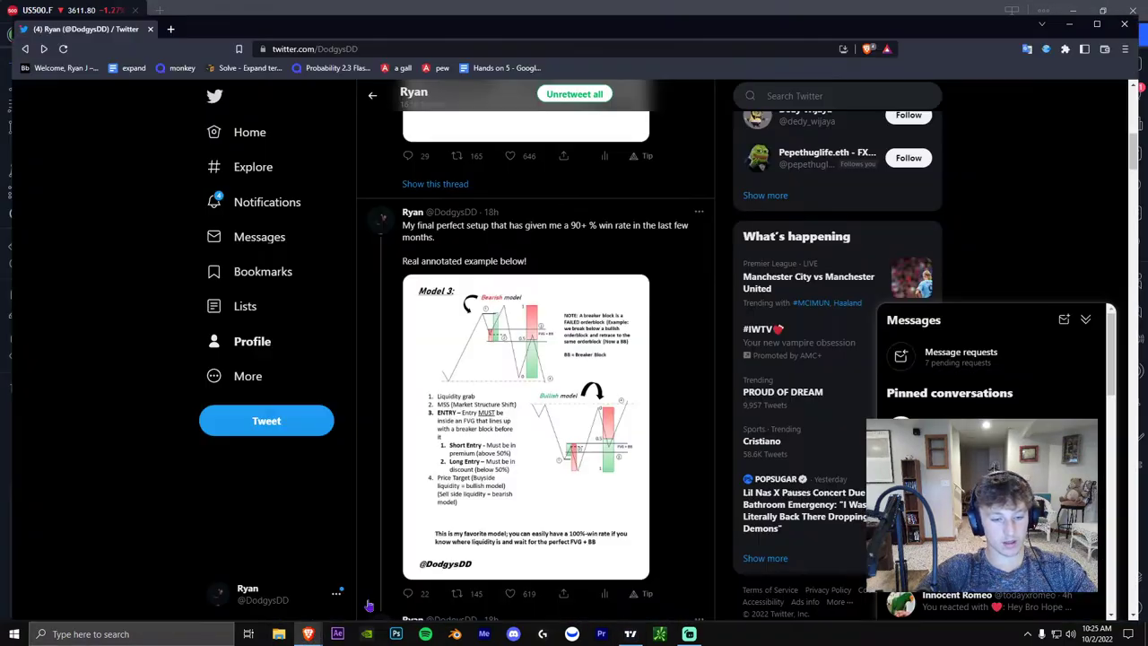
pyautogui.click(469, 406)
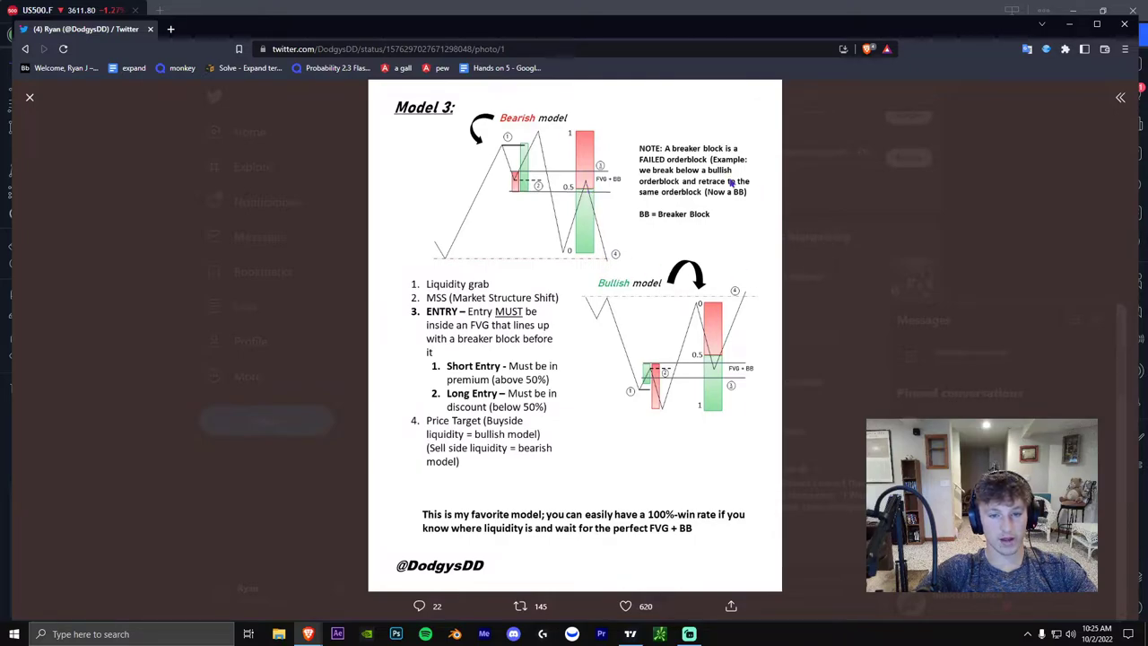
pyautogui.click(1071, 24)
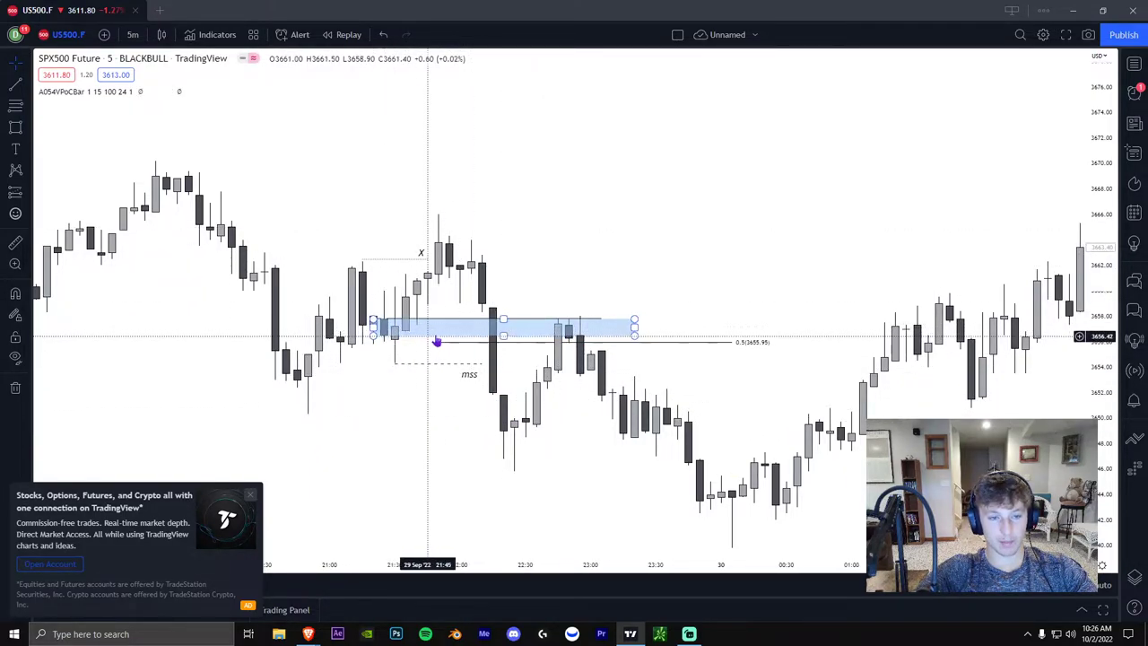
# - Draw a solid horizontal trend line at about 3645.76 from the 22:25 low to 23:45 on 29 Sep
pyautogui.moveTo(613, 463); pyautogui.dragTo(582, 453)
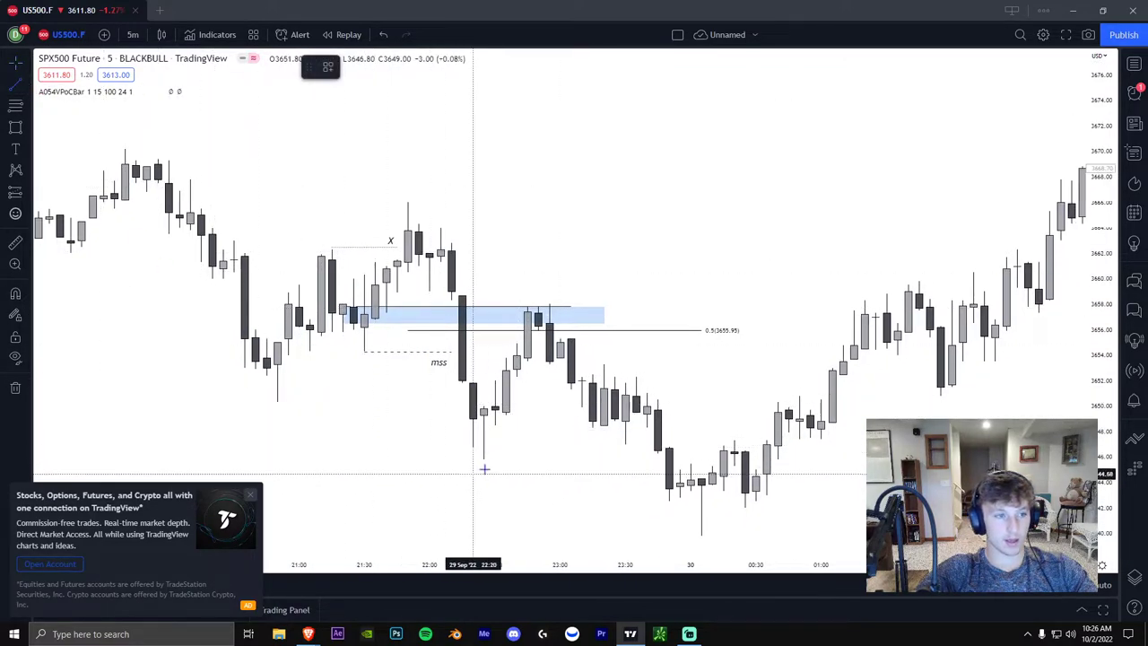
pyautogui.click(485, 459)
pyautogui.click(657, 459)
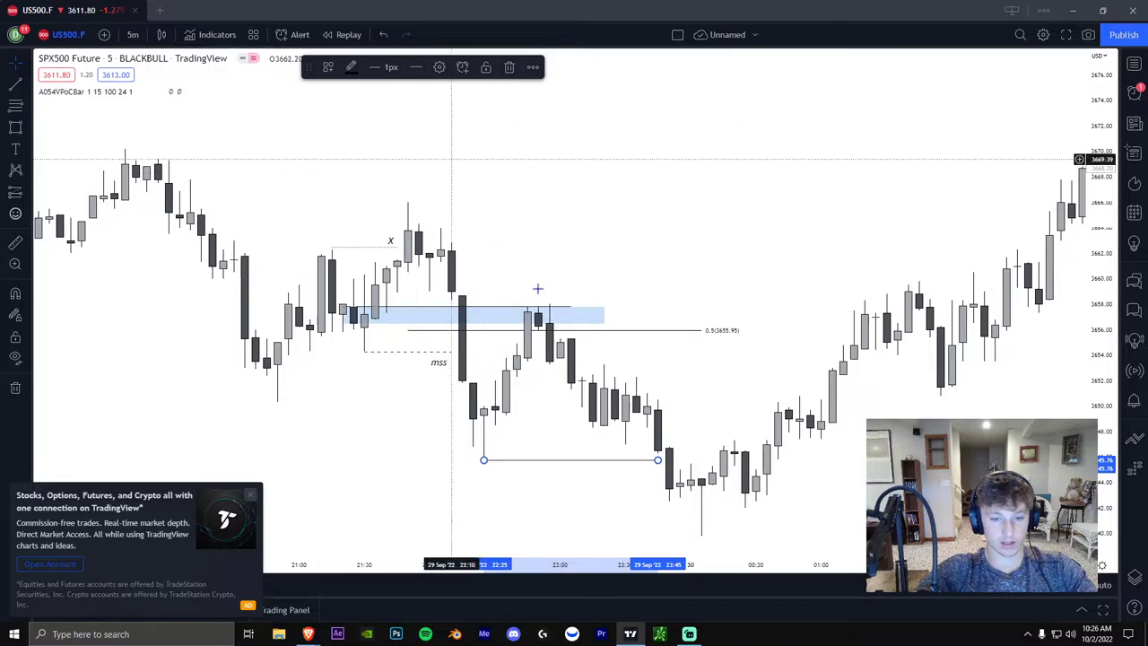
# - Examine the wider price action before and after the marked setup, moving the Adobe pop-up out of the way
pyautogui.scroll(-6, 565, 297)
pyautogui.moveTo(566, 438); pyautogui.dragTo(488, 289)
pyautogui.scroll(-2, 588, 356)
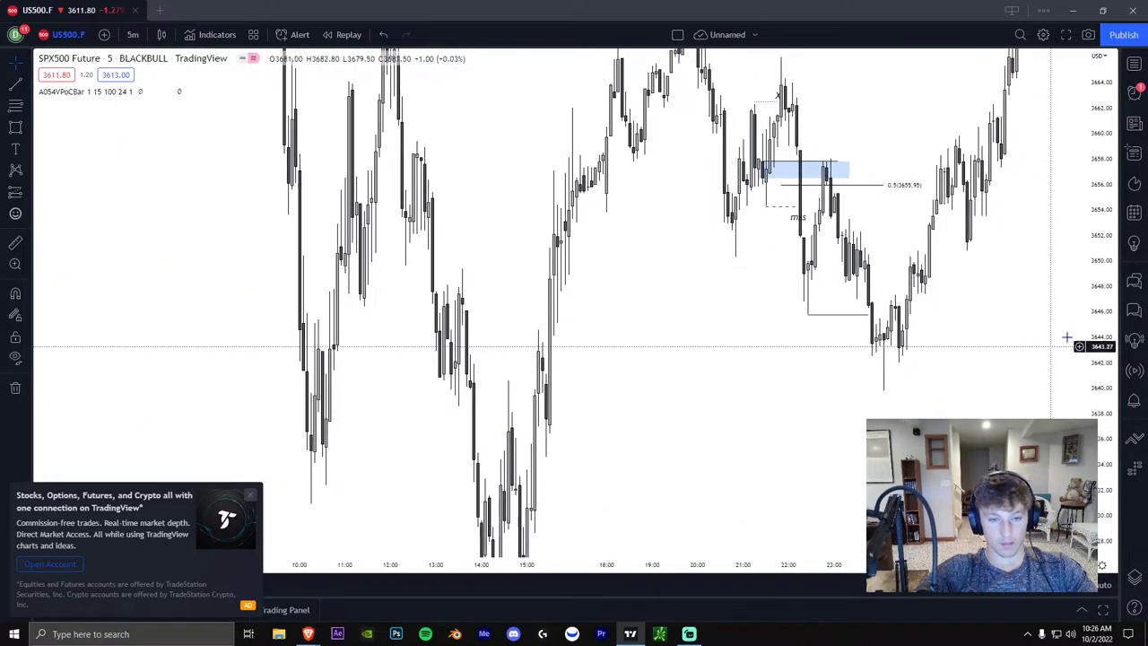
pyautogui.moveTo(1100, 365); pyautogui.dragTo(1100, 538)
pyautogui.moveTo(833, 341); pyautogui.dragTo(769, 325)
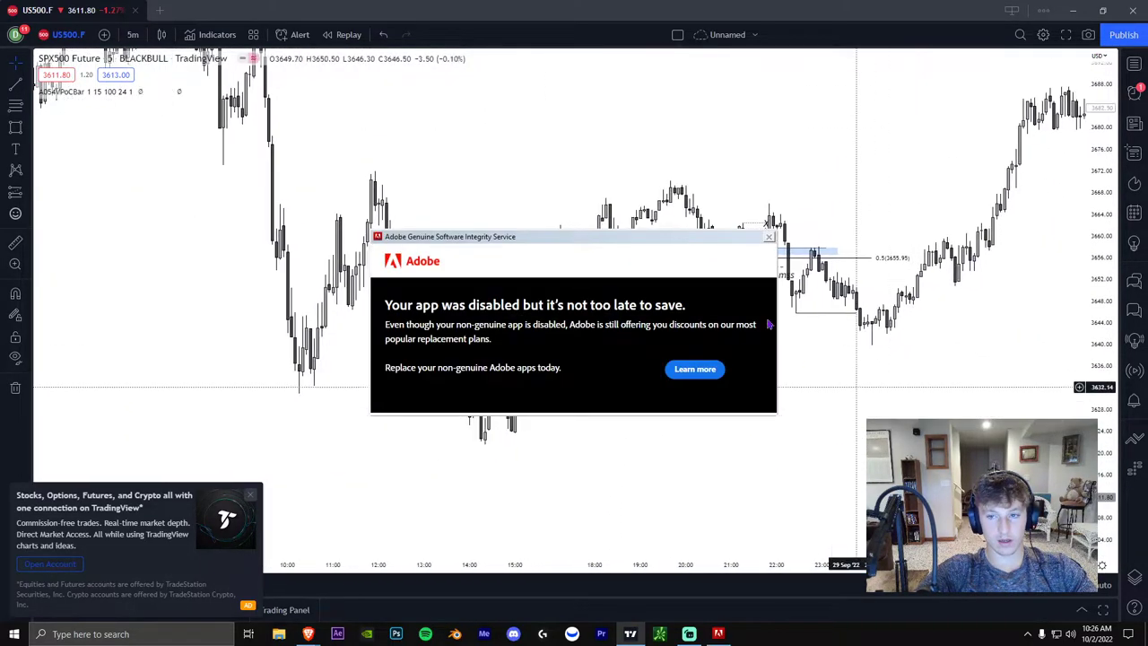
pyautogui.moveTo(717, 238); pyautogui.dragTo(2, 377)
pyautogui.moveTo(683, 349); pyautogui.dragTo(479, 326)
pyautogui.moveTo(674, 296); pyautogui.dragTo(654, 339)
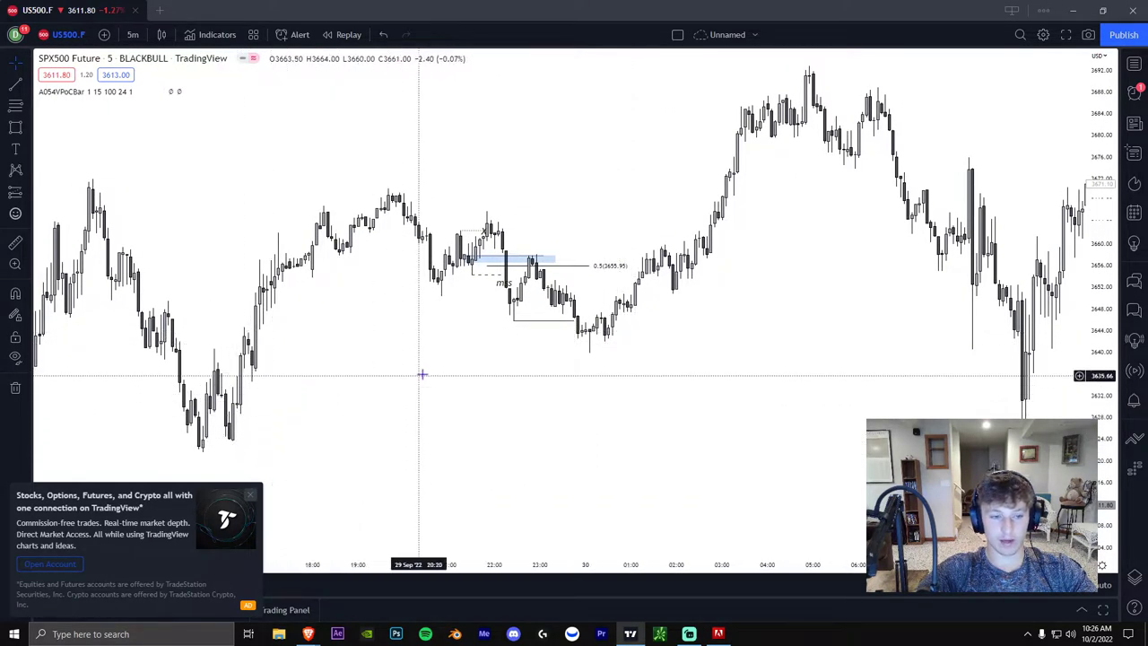
pyautogui.scroll(-4, 546, 356)
pyautogui.scroll(3, 571, 344)
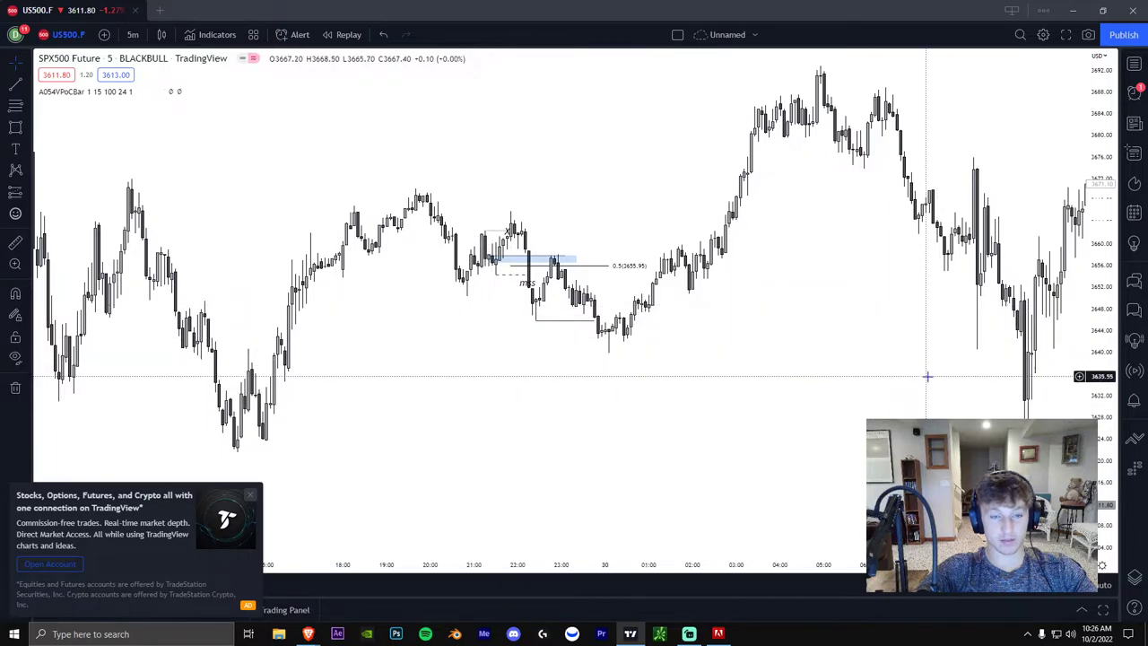
pyautogui.moveTo(1109, 417); pyautogui.dragTo(1108, 327)
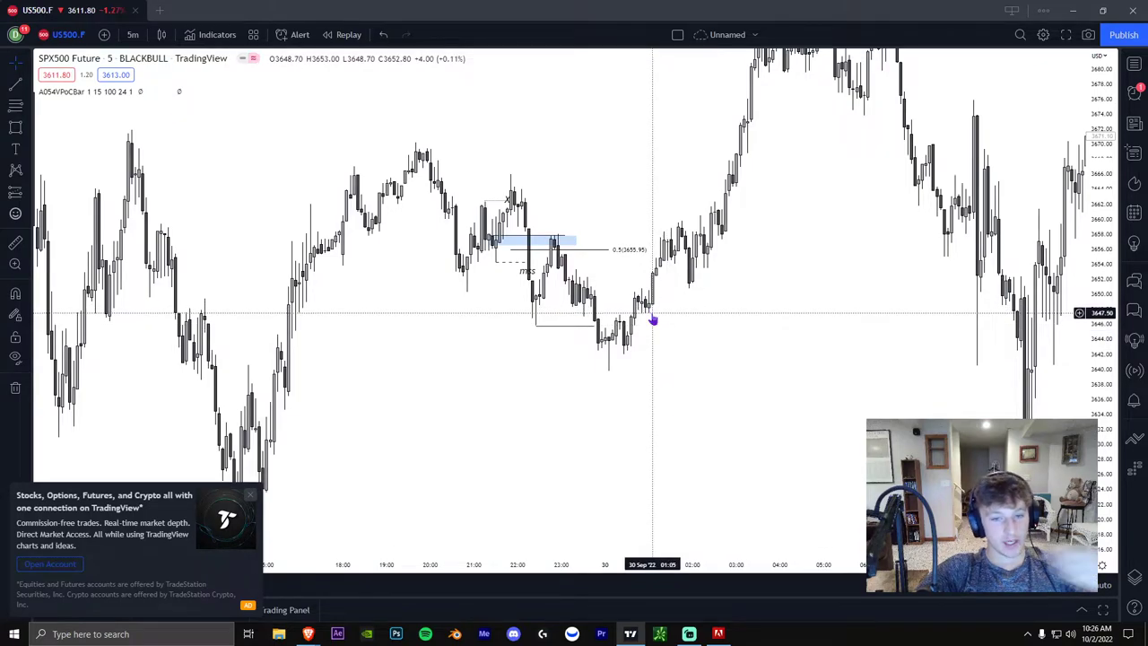
# - Examine the marked setup up close, from the rectangle entry zone down to the line at the 22:25 low
pyautogui.moveTo(628, 320); pyautogui.dragTo(852, 399)
pyautogui.scroll(3, 684, 392)
pyautogui.moveTo(1101, 434); pyautogui.dragTo(1121, 285)
pyautogui.scroll(2, 949, 342)
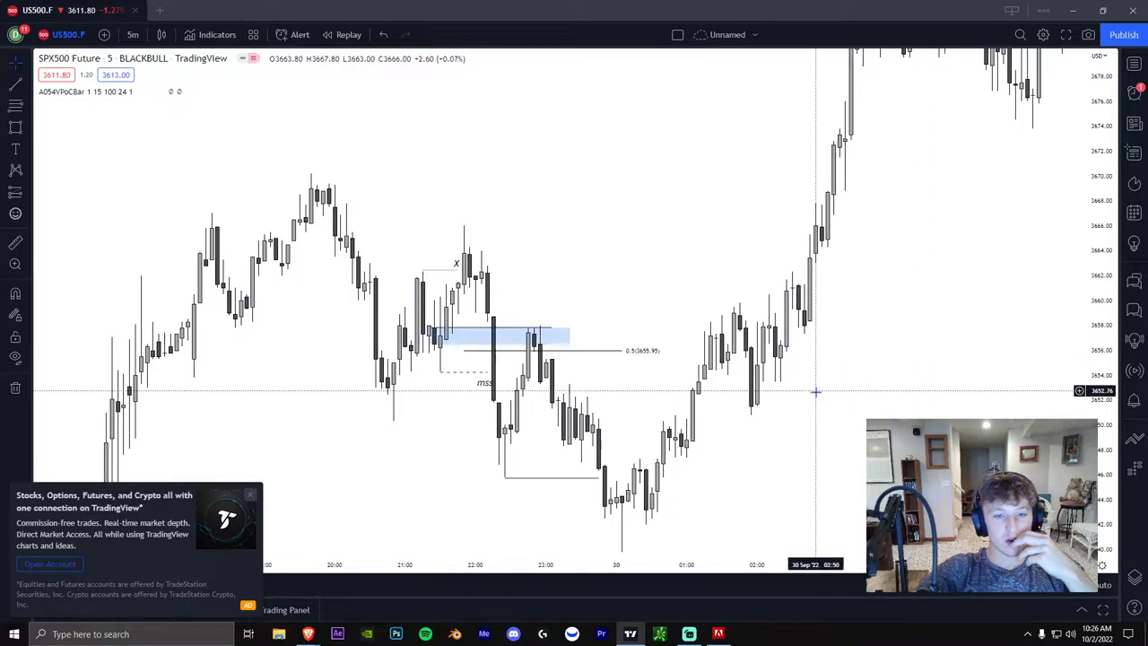
pyautogui.moveTo(816, 392); pyautogui.dragTo(844, 370)
pyautogui.moveTo(666, 373); pyautogui.dragTo(678, 340)
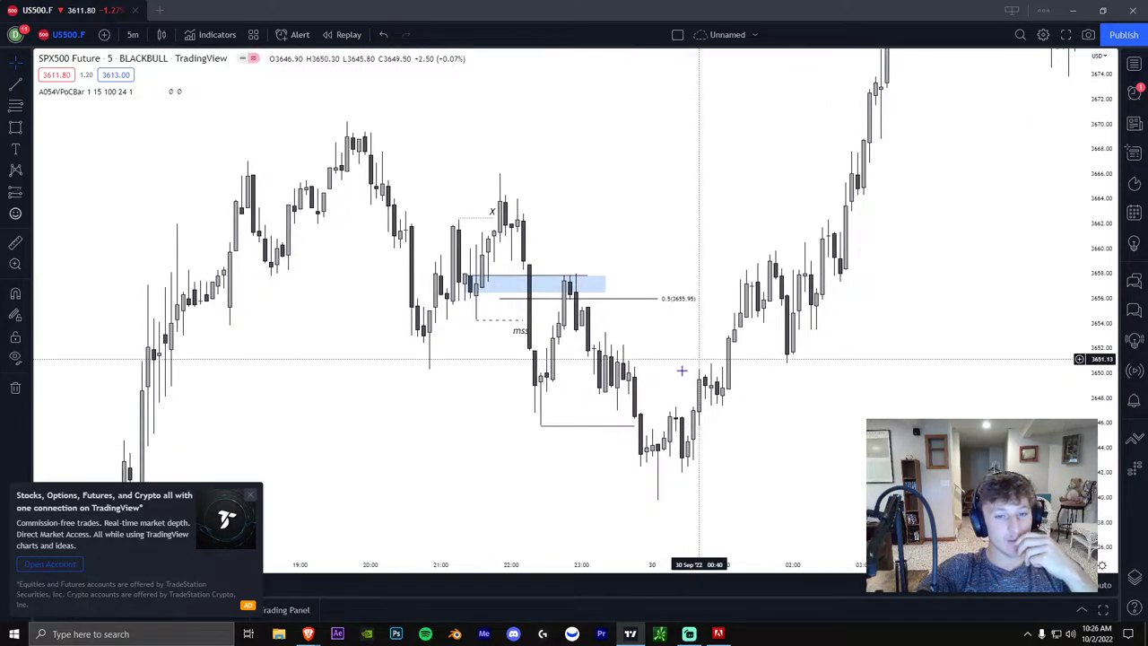
pyautogui.click(546, 410)
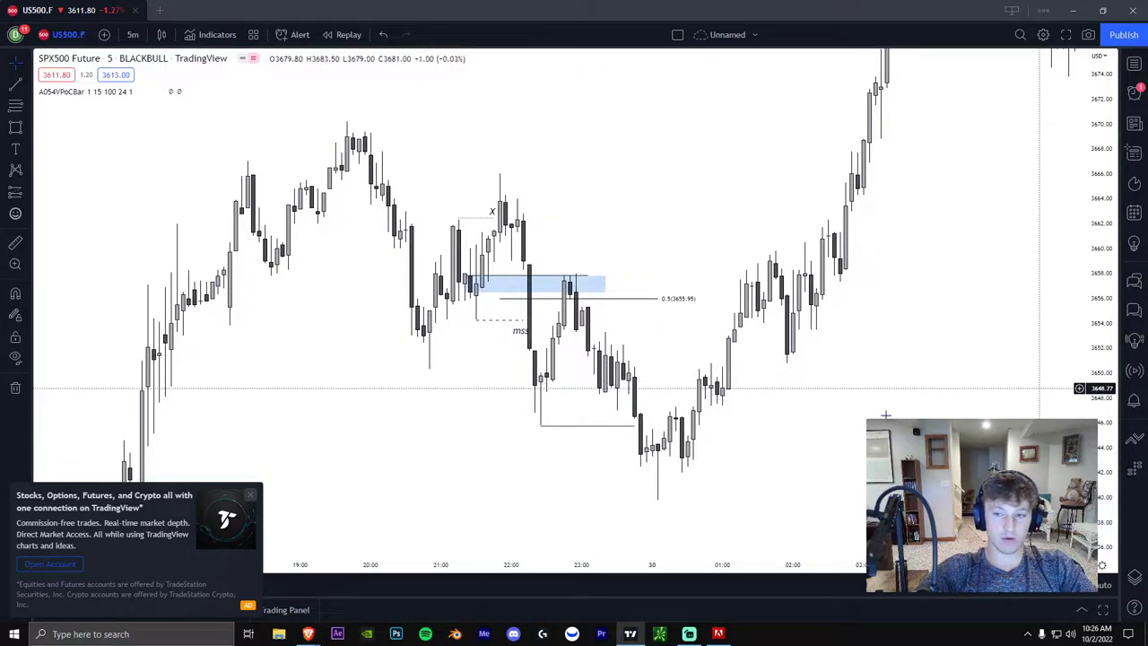
pyautogui.click(564, 278)
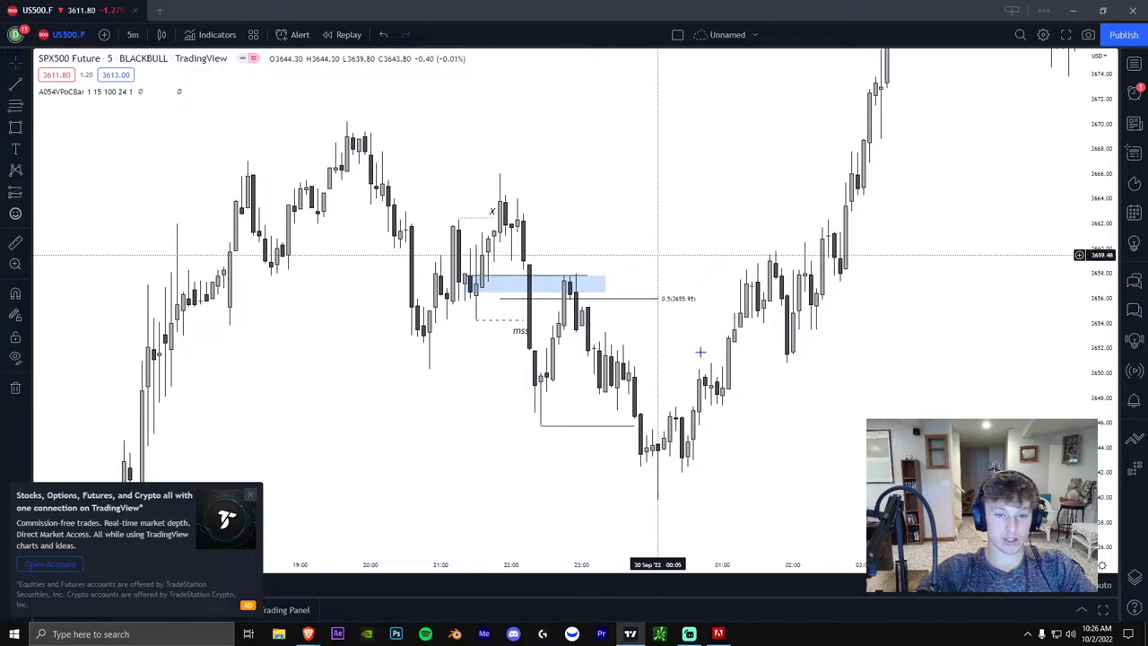
# - Close the trading advertisement and remove all drawings from the chart
pyautogui.moveTo(770, 486); pyautogui.dragTo(815, 338)
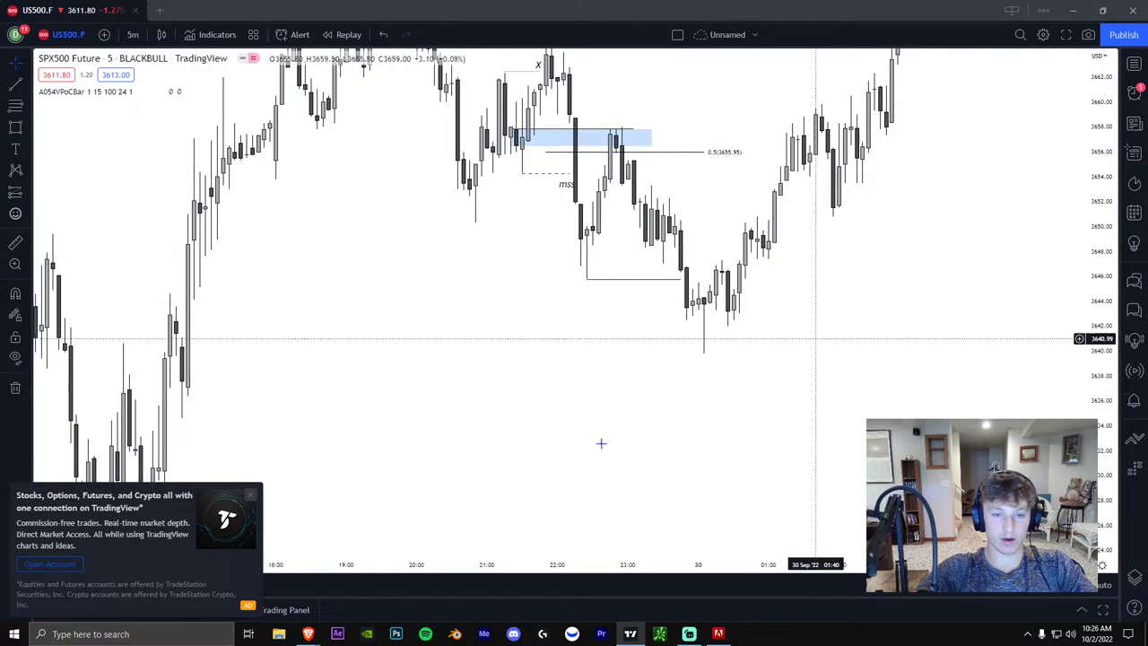
pyautogui.moveTo(370, 398); pyautogui.dragTo(443, 331)
pyautogui.click(251, 496)
pyautogui.moveTo(565, 349); pyautogui.dragTo(536, 487)
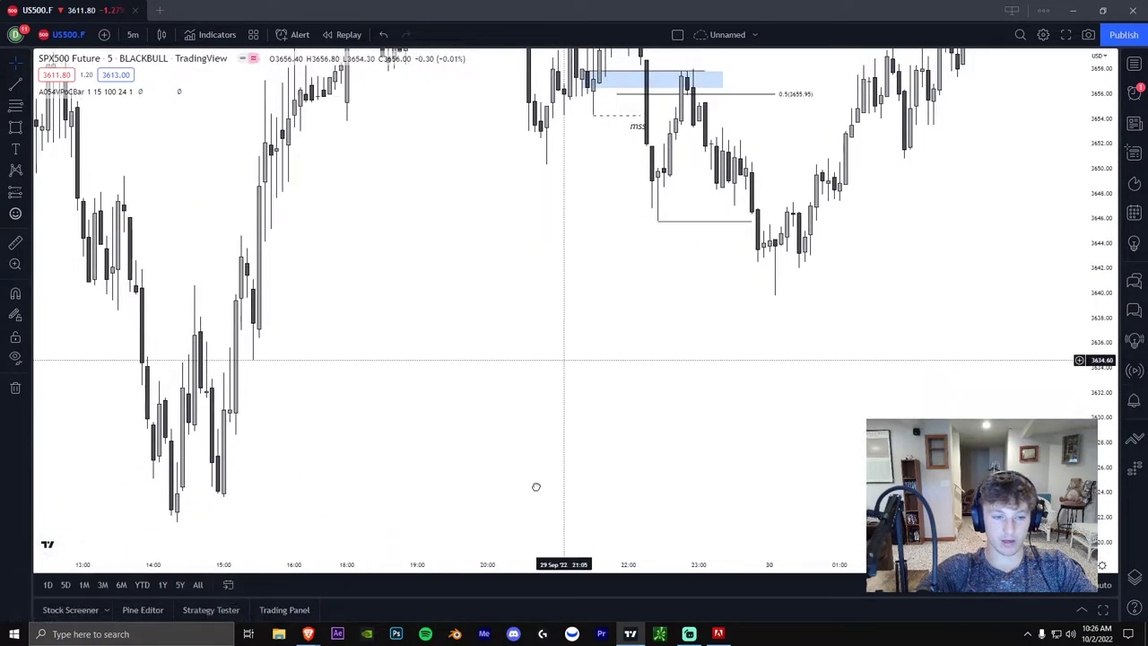
pyautogui.moveTo(554, 384); pyautogui.dragTo(544, 443)
pyautogui.rightClick(531, 410)
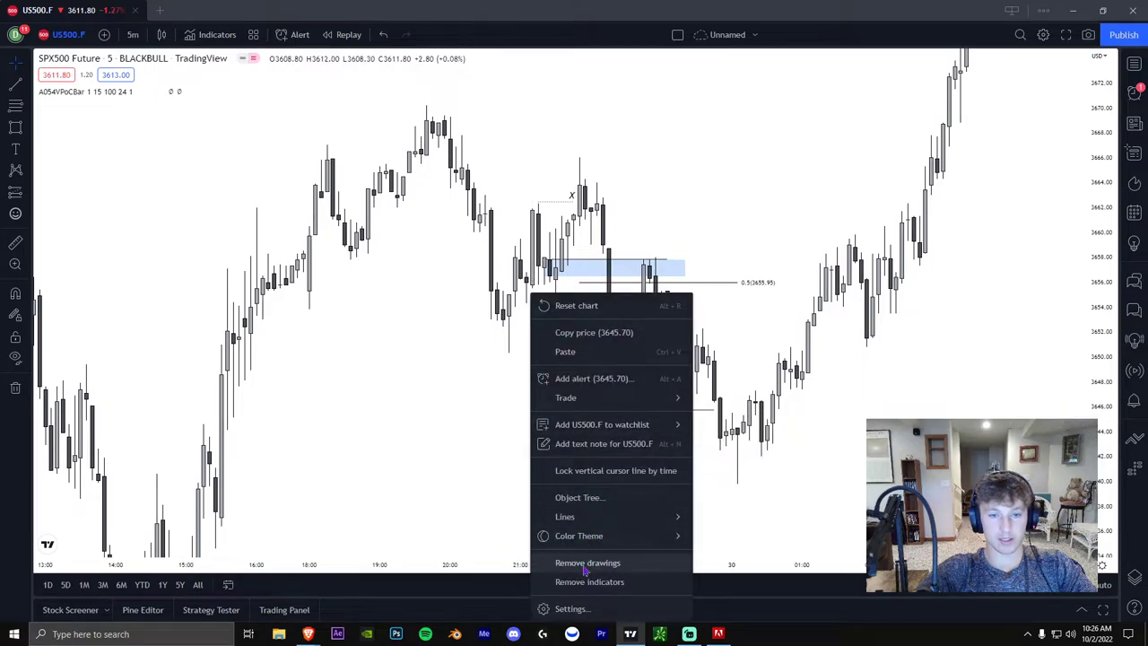
pyautogui.click(585, 567)
# - Draw a horizontal trend line at about 3735.4 across the equal highs, from 28 Sep 16:55 to just before 03:00 on 29 Sep
pyautogui.moveTo(376, 415); pyautogui.dragTo(776, 413)
pyautogui.moveTo(688, 391); pyautogui.dragTo(775, 394)
pyautogui.hscroll(-6, 684, 371)
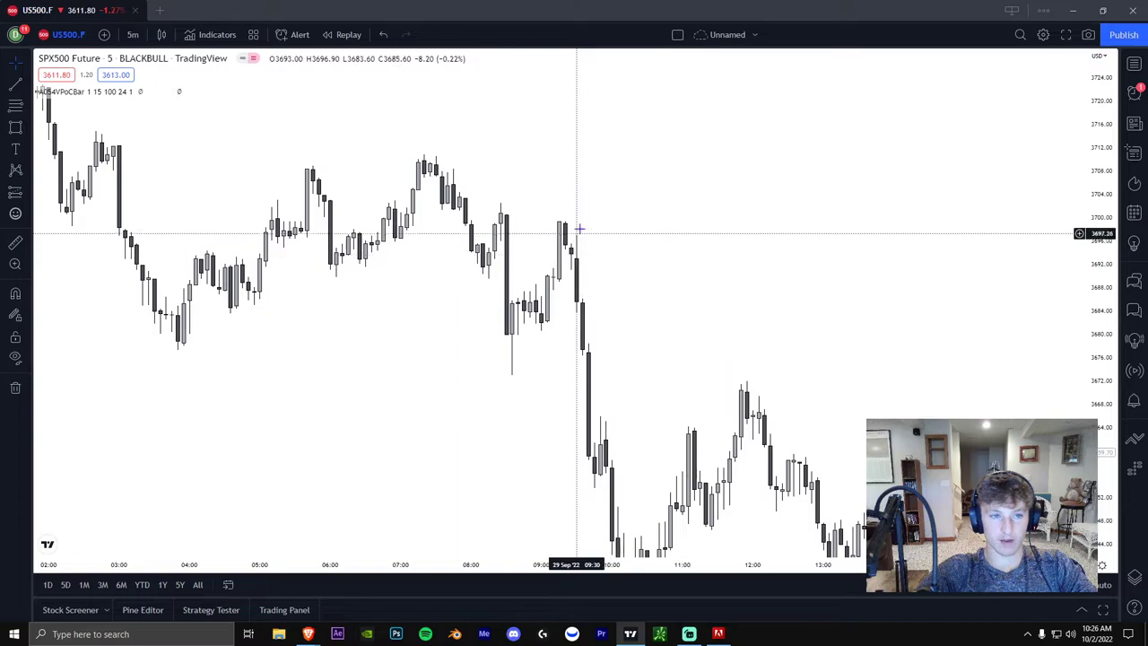
pyautogui.moveTo(607, 239); pyautogui.dragTo(685, 284)
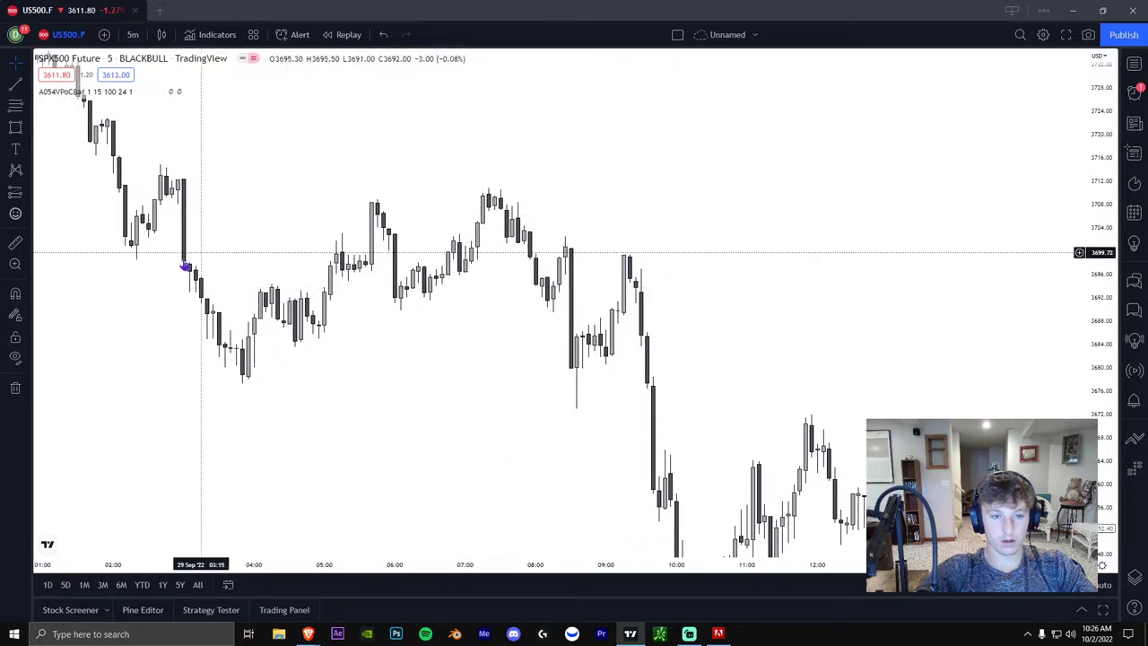
pyautogui.moveTo(203, 249); pyautogui.dragTo(1042, 429)
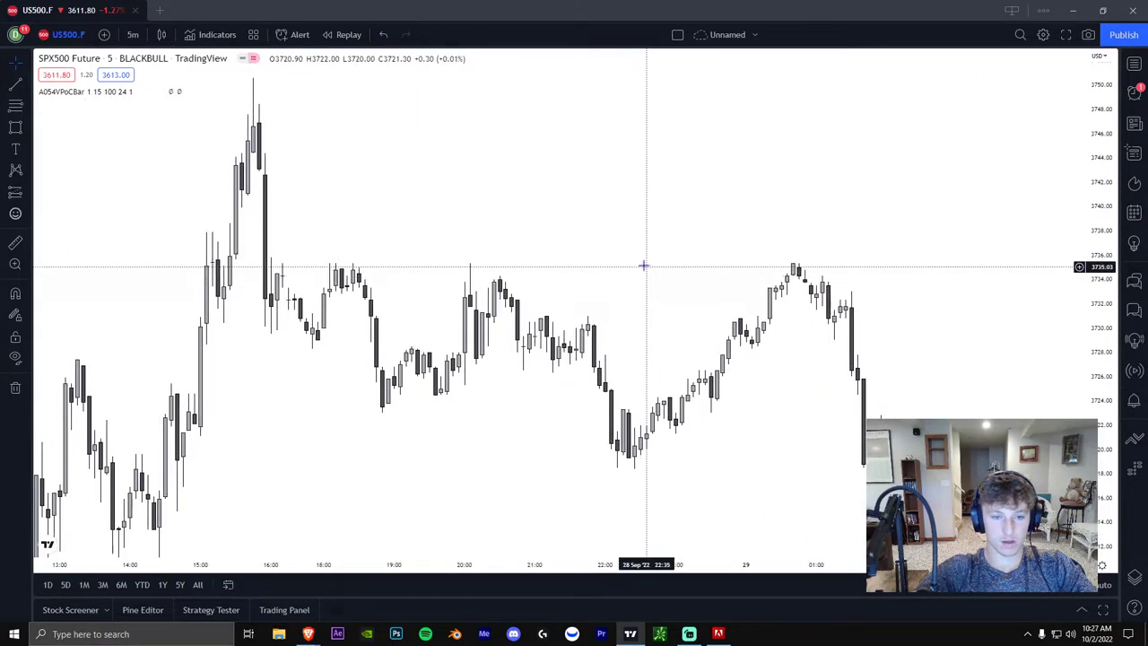
pyautogui.moveTo(845, 241); pyautogui.dragTo(892, 236)
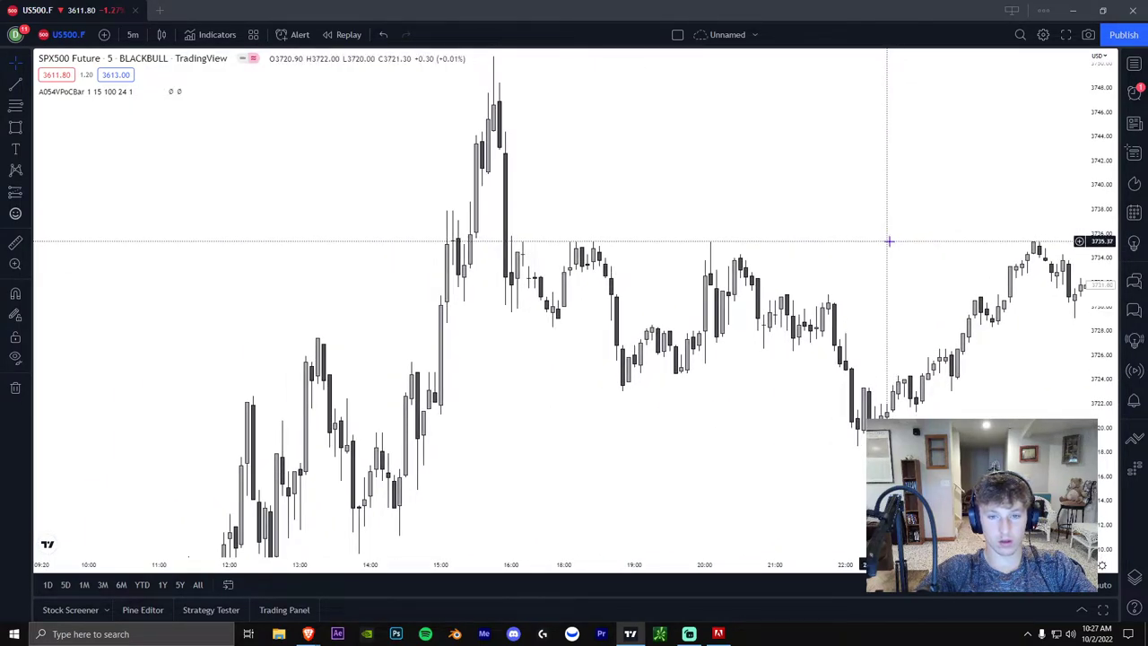
pyautogui.moveTo(853, 238); pyautogui.dragTo(353, 276)
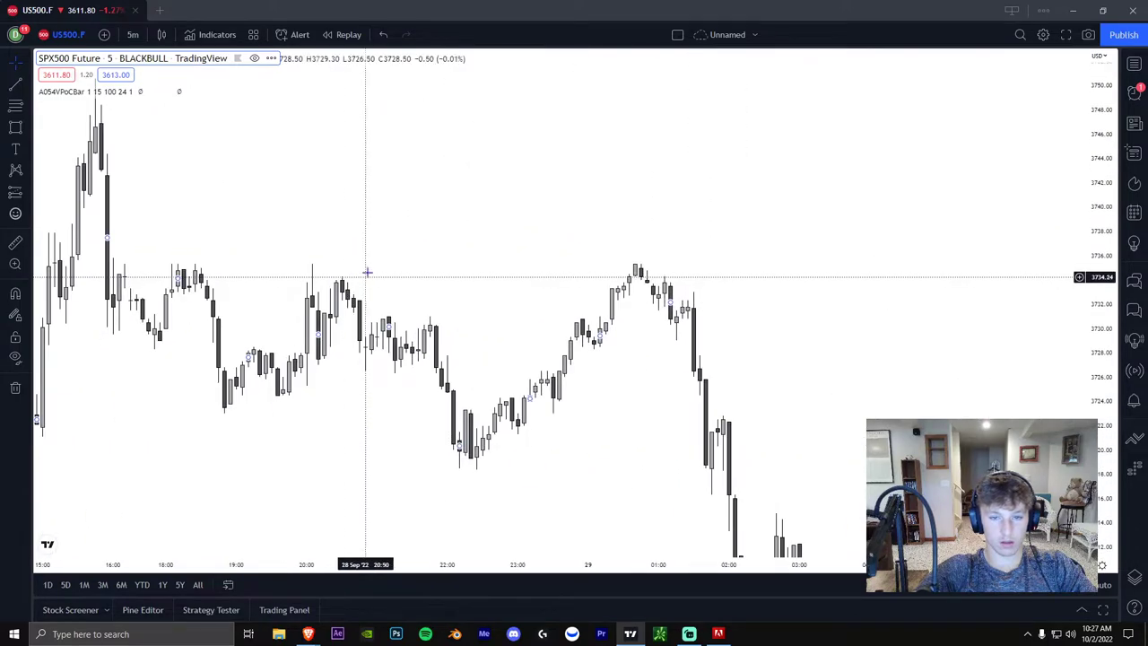
pyautogui.click(159, 263)
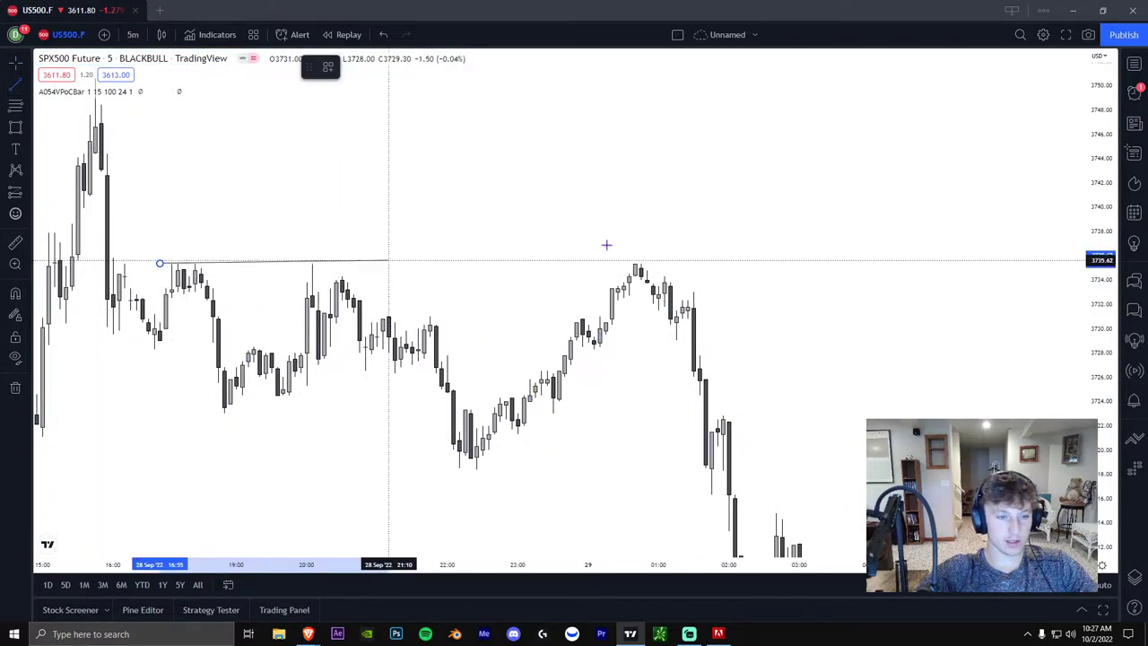
pyautogui.click(785, 265)
pyautogui.click(763, 282)
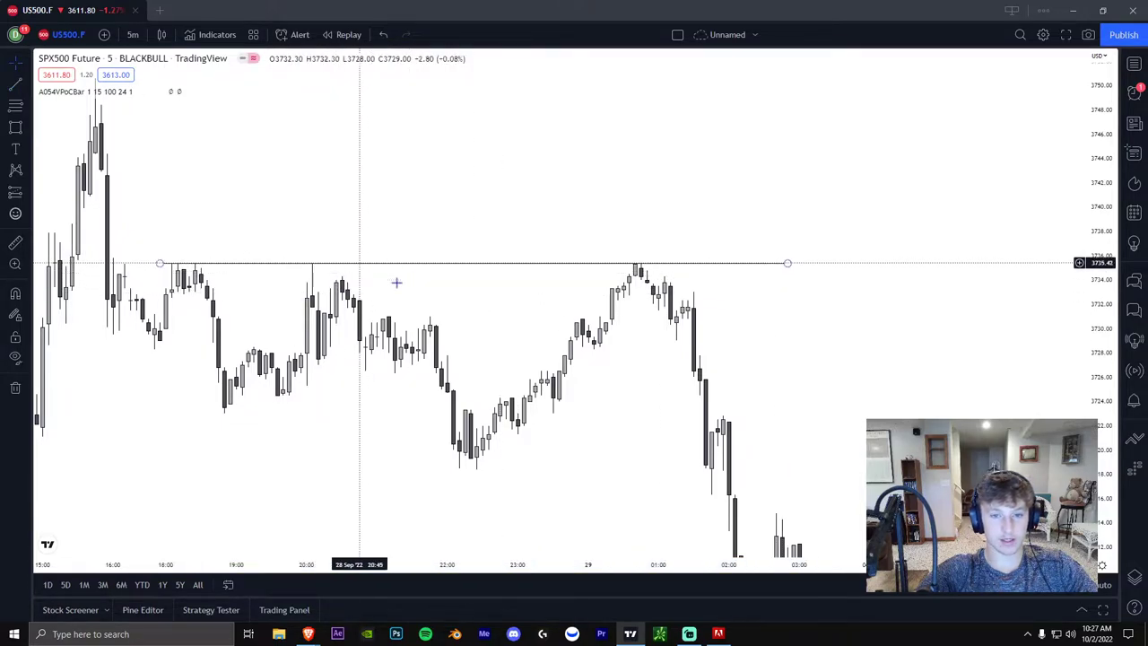
# - Scan the 28 Sep price action backwards from the marked equal highs to the early-morning range, looking for another setup
pyautogui.scroll(-3, 619, 321)
pyautogui.moveTo(559, 335); pyautogui.dragTo(764, 233)
pyautogui.moveTo(820, 313); pyautogui.dragTo(897, 238)
pyautogui.moveTo(778, 323); pyautogui.dragTo(849, 212)
pyautogui.scroll(1, 656, 315)
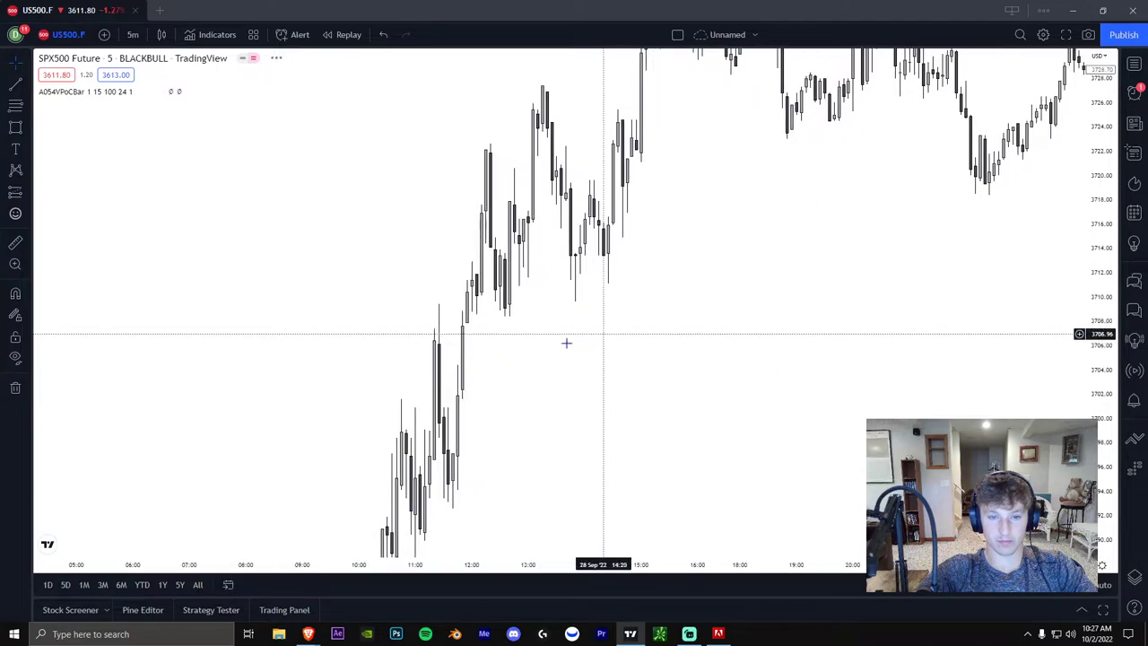
pyautogui.moveTo(643, 333); pyautogui.dragTo(676, 249)
pyautogui.moveTo(1096, 368); pyautogui.dragTo(1096, 484)
pyautogui.scroll(5, 700, 421)
pyautogui.moveTo(659, 399); pyautogui.dragTo(948, 357)
pyautogui.moveTo(490, 323); pyautogui.dragTo(735, 278)
pyautogui.moveTo(617, 358); pyautogui.dragTo(625, 297)
pyautogui.scroll(-1, 628, 356)
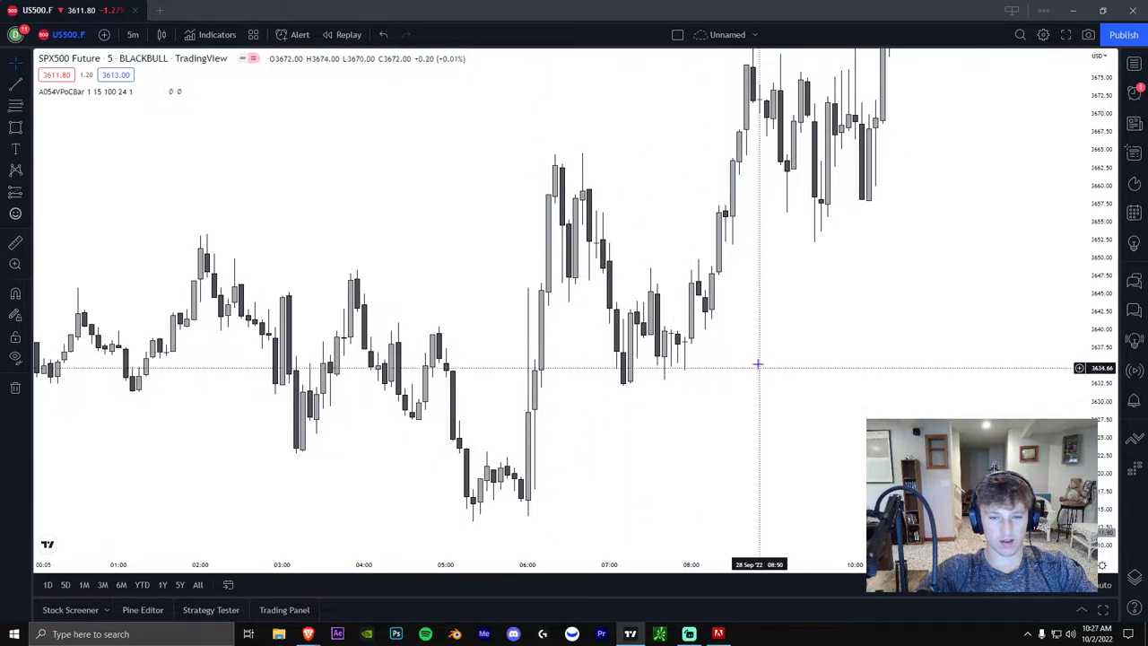
# - Examine the 27 Sep price action from the late-evening sell-off back to the midday lows
pyautogui.moveTo(756, 367)
pyautogui.mouseDown()
pyautogui.moveTo(696, 362)
pyautogui.moveTo(709, 374)
pyautogui.moveTo(768, 374)
pyautogui.mouseUp()
pyautogui.moveTo(499, 366); pyautogui.dragTo(663, 359)
pyautogui.moveTo(533, 351); pyautogui.dragTo(587, 349)
pyautogui.moveTo(498, 325); pyautogui.dragTo(841, 391)
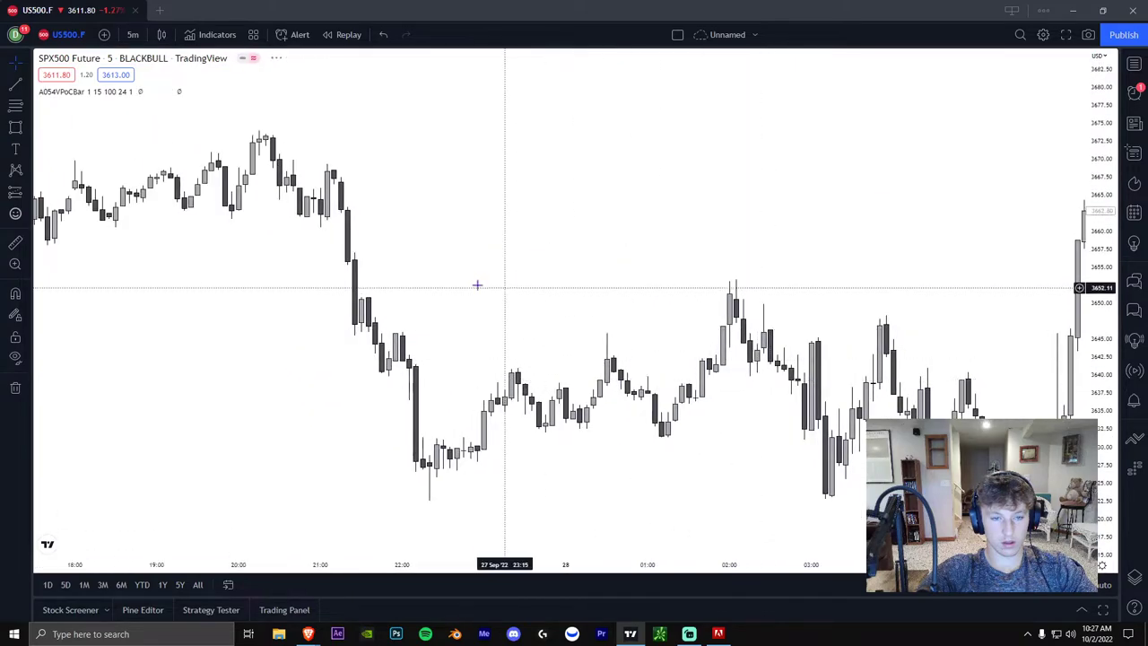
pyautogui.moveTo(454, 278); pyautogui.dragTo(665, 330)
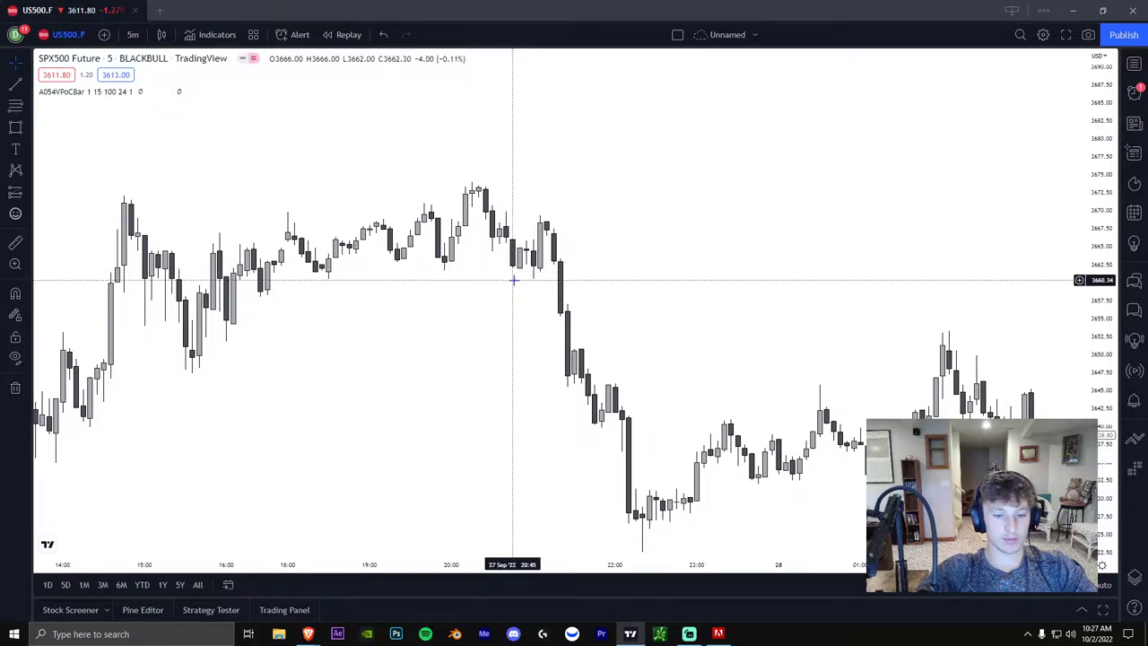
pyautogui.moveTo(654, 301); pyautogui.dragTo(637, 326)
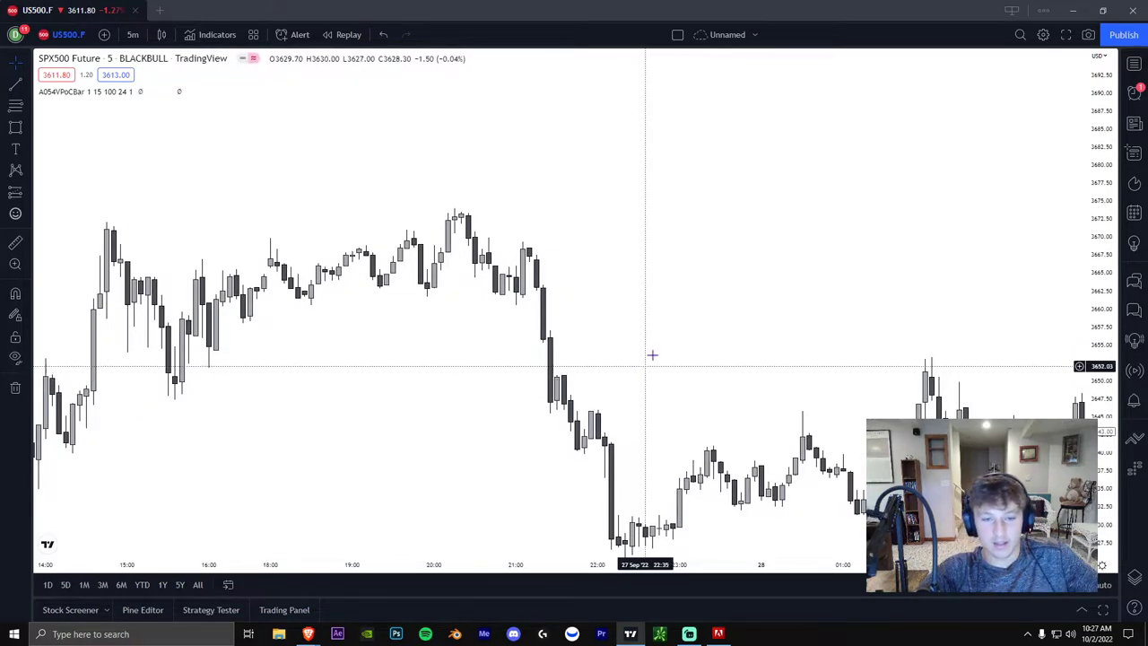
pyautogui.moveTo(638, 313); pyautogui.dragTo(643, 316)
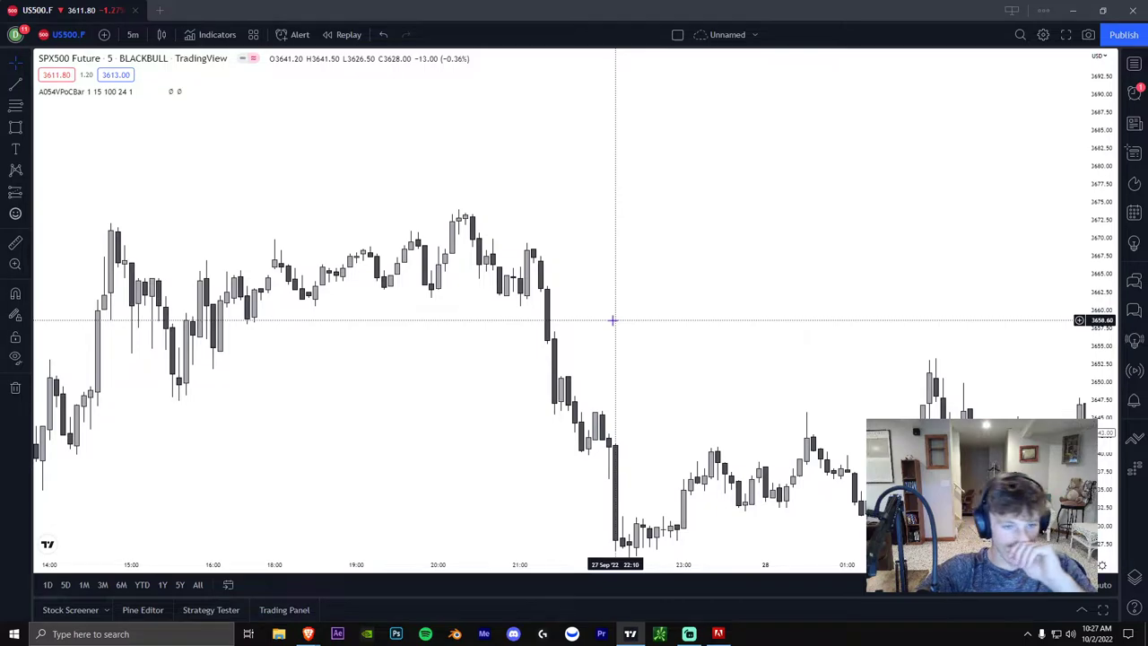
pyautogui.moveTo(579, 336); pyautogui.dragTo(607, 328)
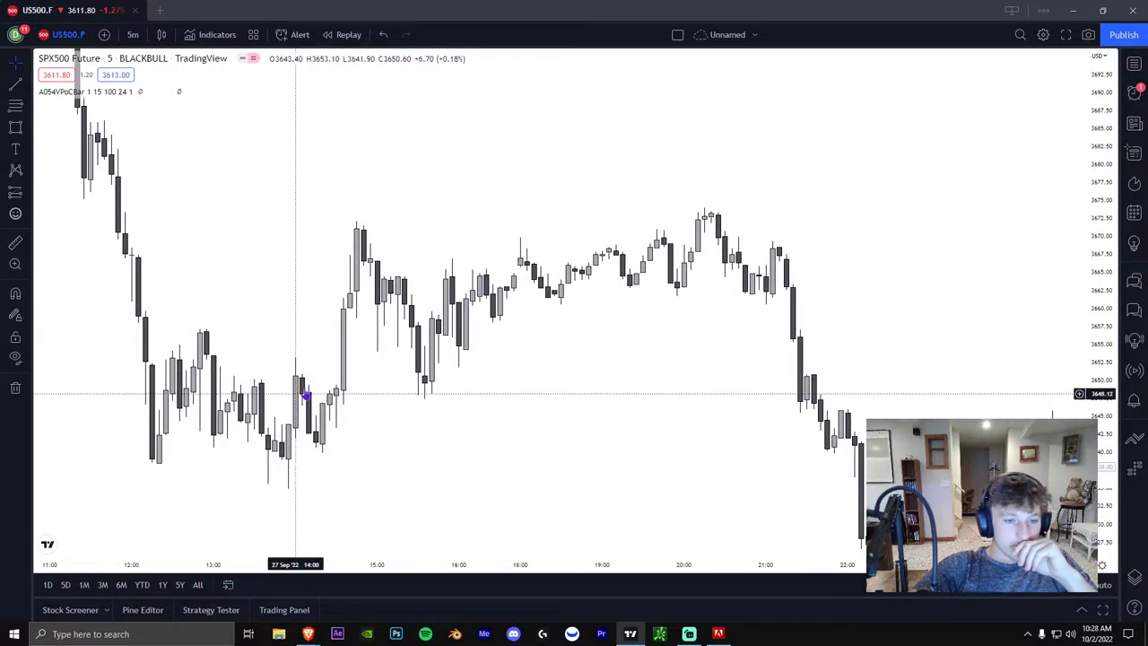
pyautogui.scroll(2, 416, 395)
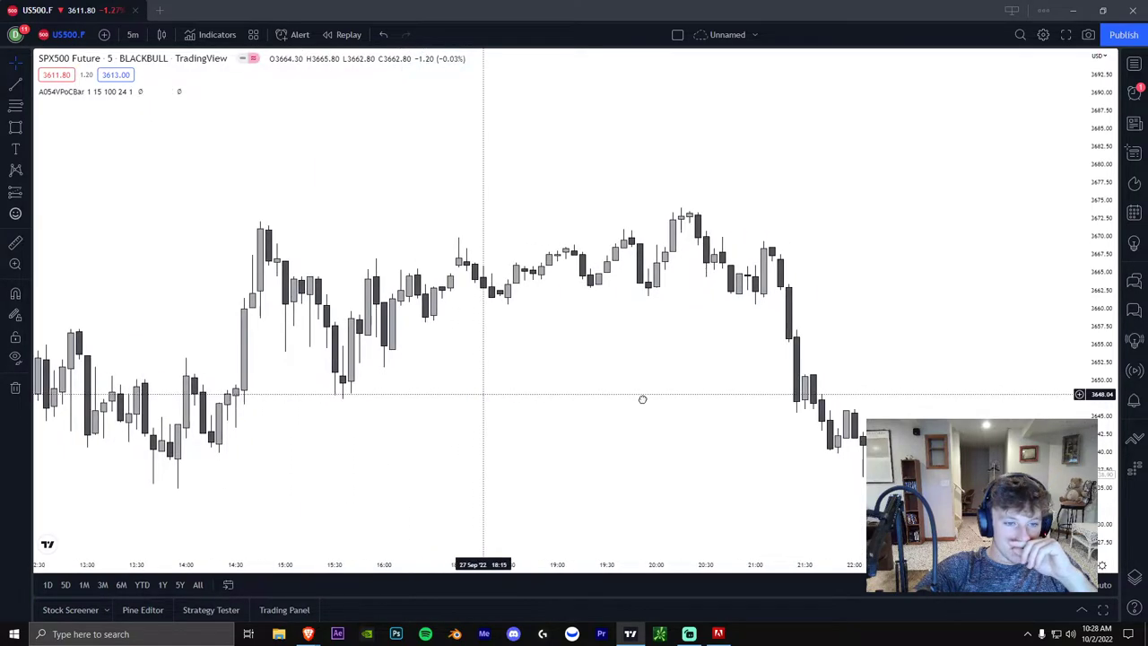
pyautogui.moveTo(643, 399); pyautogui.dragTo(688, 398)
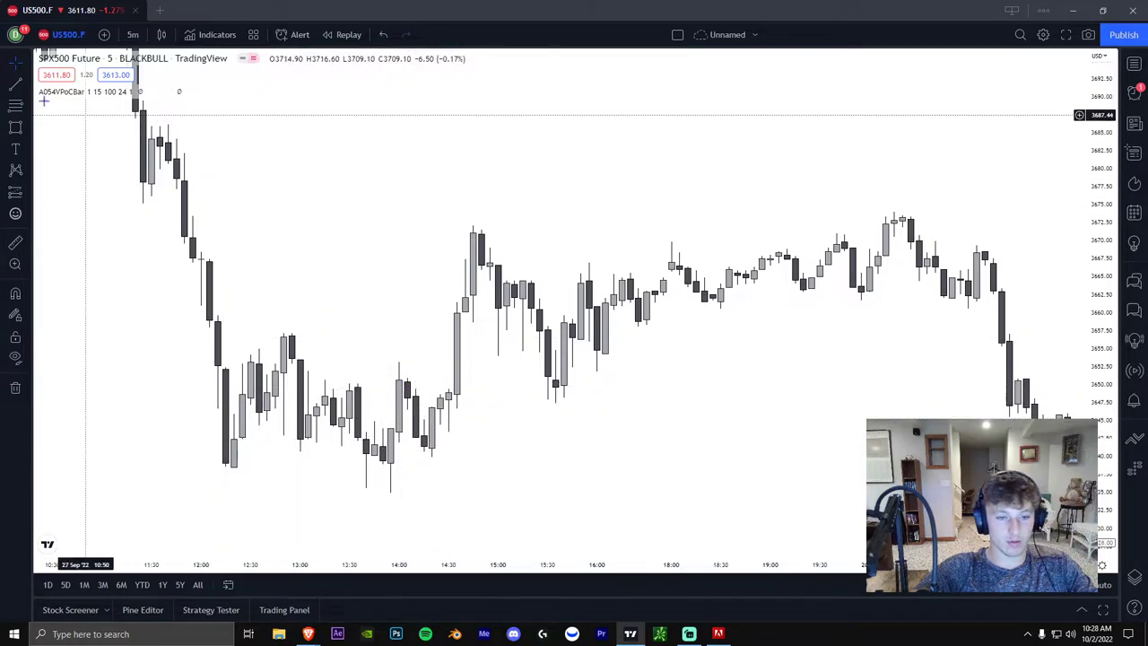
# - Draw two overlapping rectangles on 27 Sep: about 3653.1 to 3642 starting at 13:55, and about 3660 to 3649.2 starting at 14:30
pyautogui.click(15, 127)
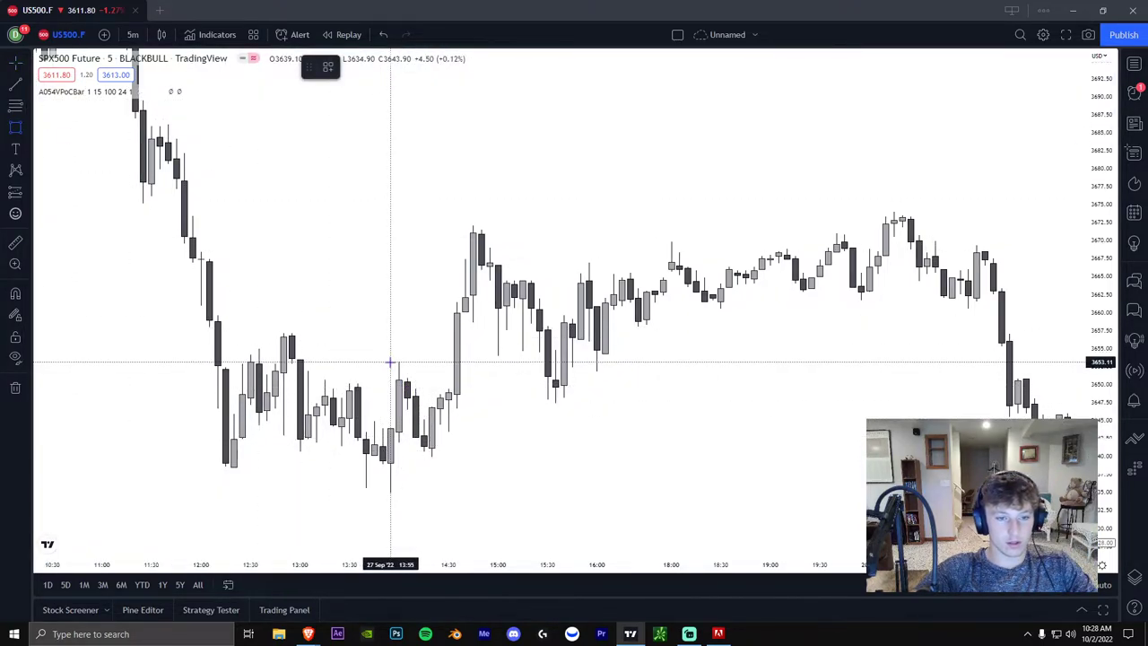
pyautogui.moveTo(390, 362)
pyautogui.mouseDown()
pyautogui.moveTo(637, 452)
pyautogui.moveTo(646, 441)
pyautogui.mouseUp()
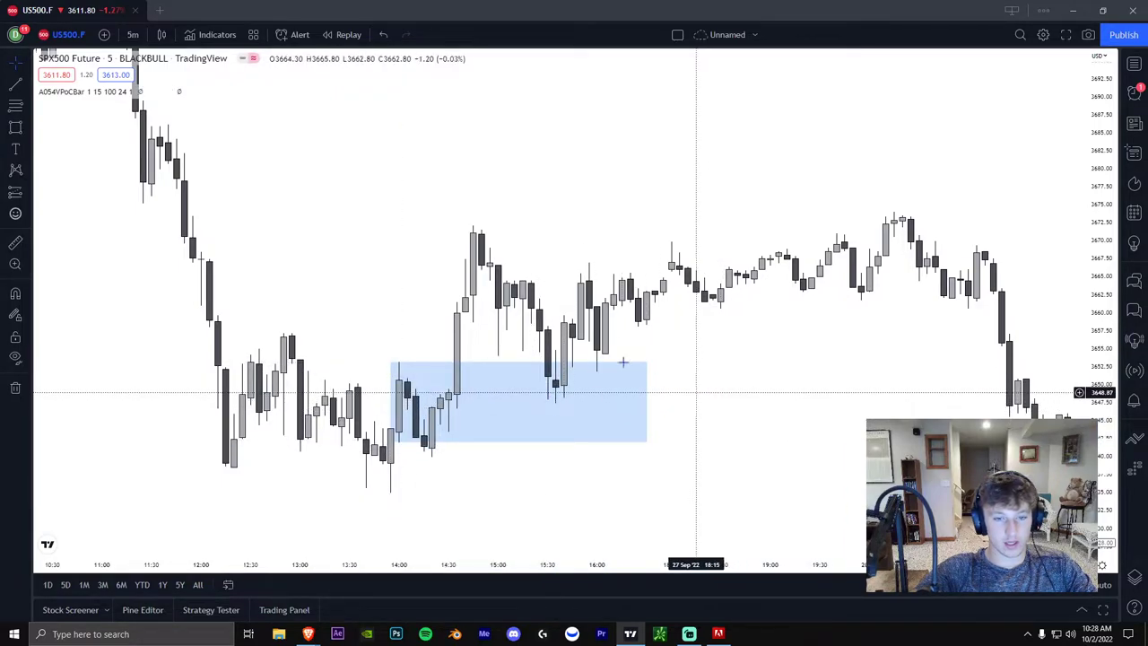
pyautogui.hotkey('alt', 'shift', 'r')
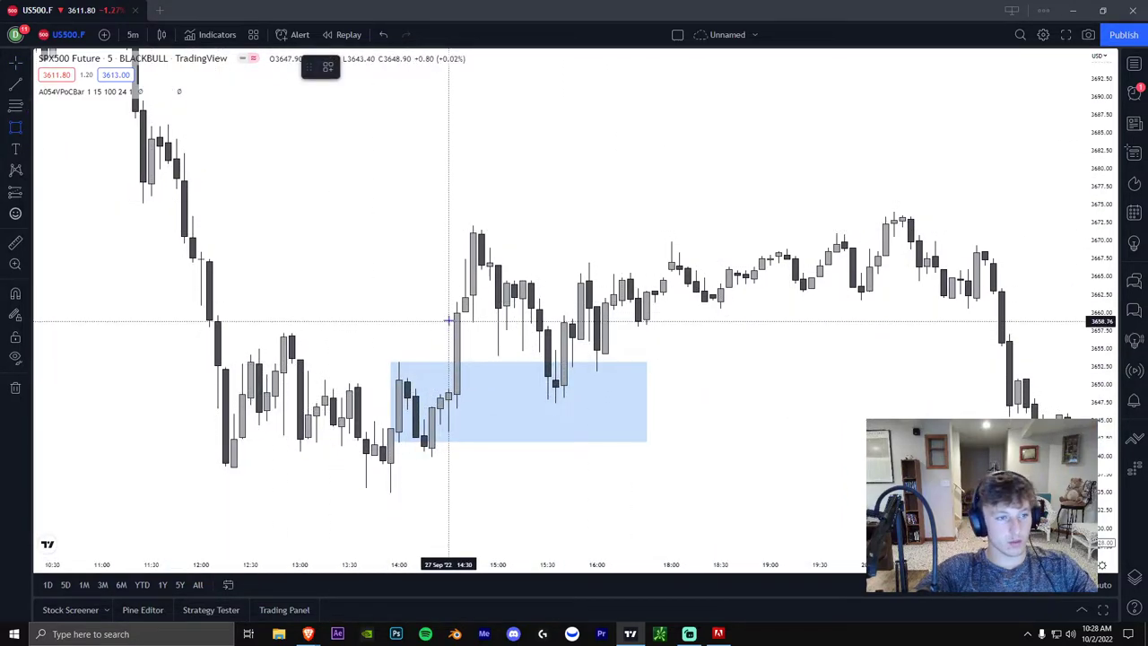
pyautogui.moveTo(447, 312); pyautogui.dragTo(655, 391)
pyautogui.click(648, 420)
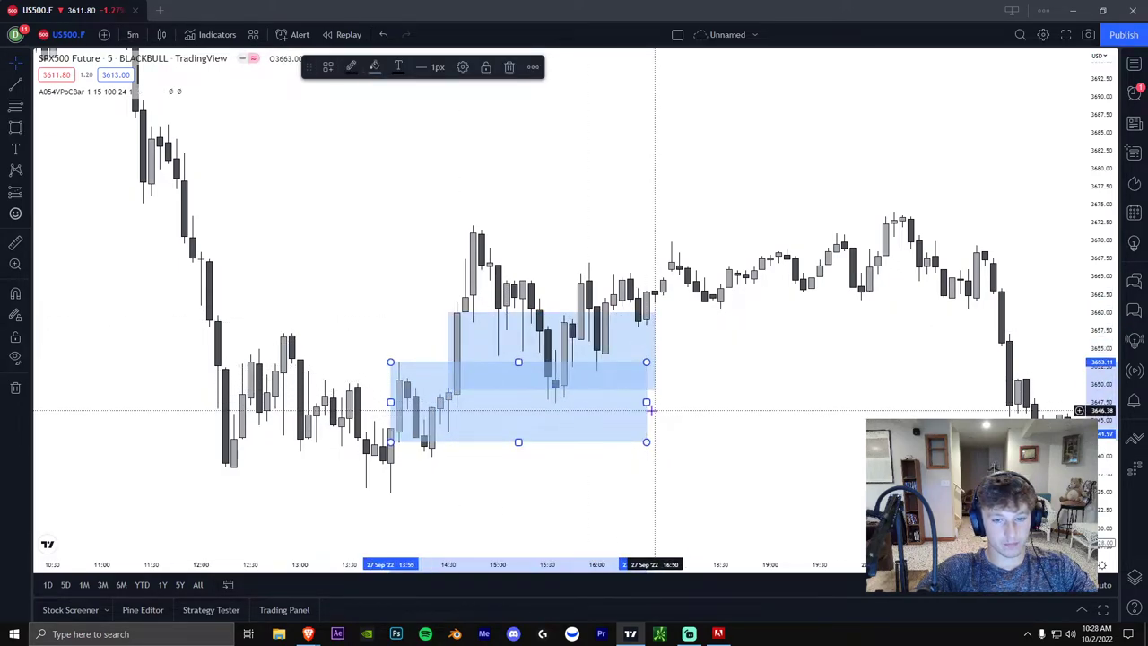
pyautogui.click(696, 404)
pyautogui.scroll(2, 574, 385)
pyautogui.moveTo(584, 382); pyautogui.dragTo(692, 387)
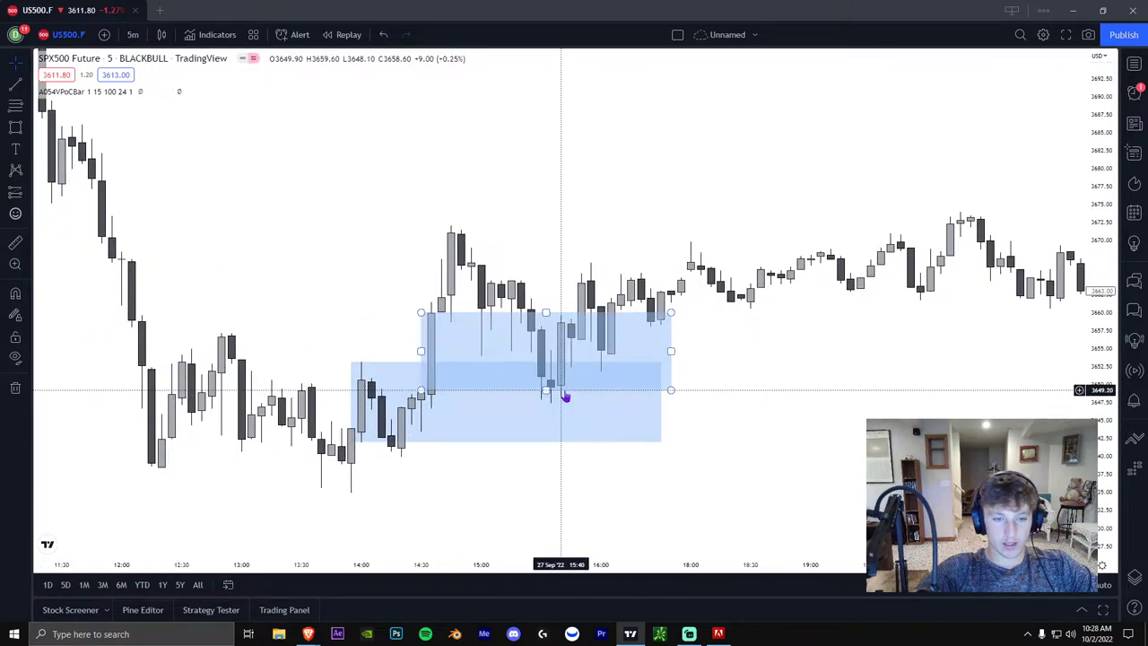
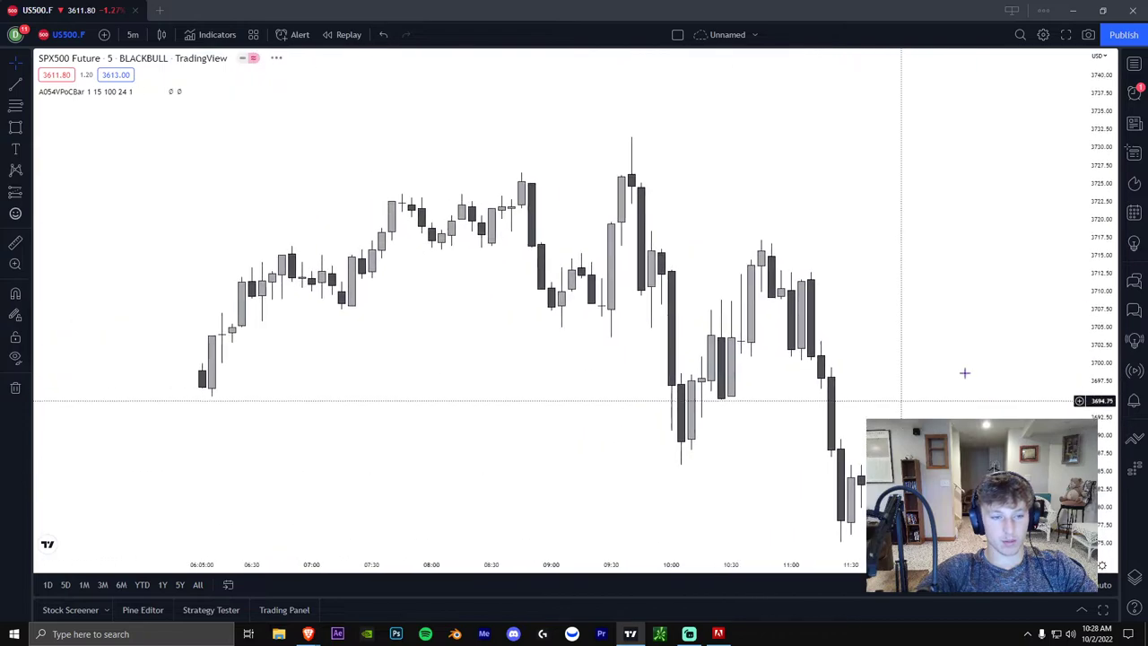
# - Scan earlier price action from the morning of 27 Sep back to the 26 Sep session for another setup
pyautogui.moveTo(680, 236); pyautogui.dragTo(569, 243)
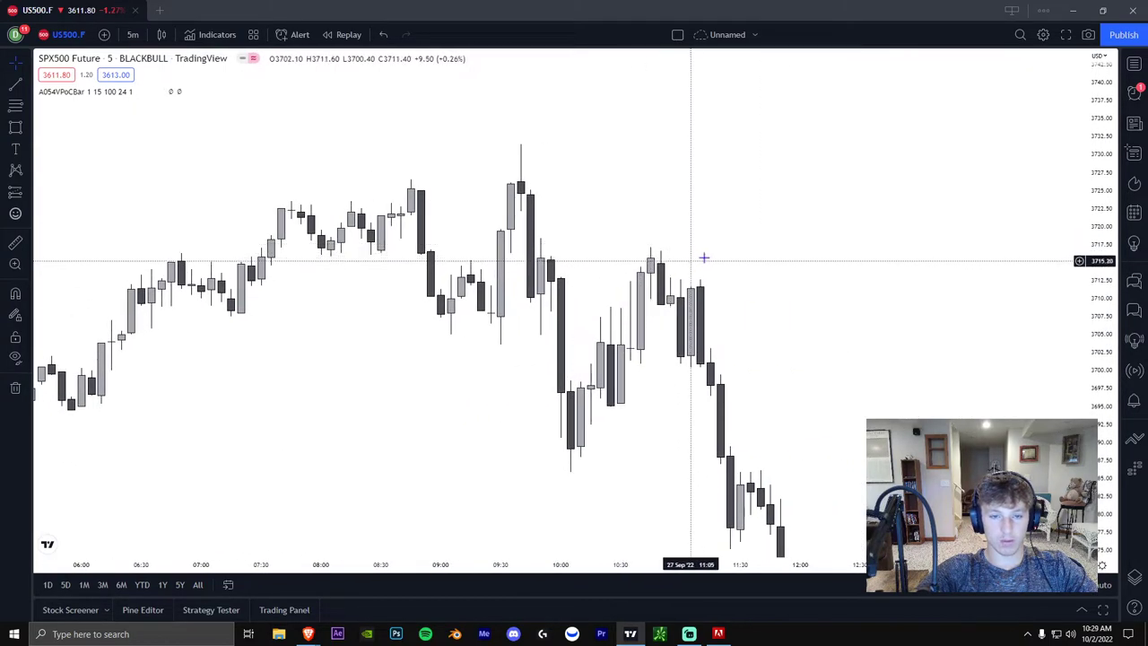
pyautogui.moveTo(703, 285); pyautogui.dragTo(807, 354)
pyautogui.moveTo(628, 305); pyautogui.dragTo(846, 276)
pyautogui.hscroll(-15, 847, 274)
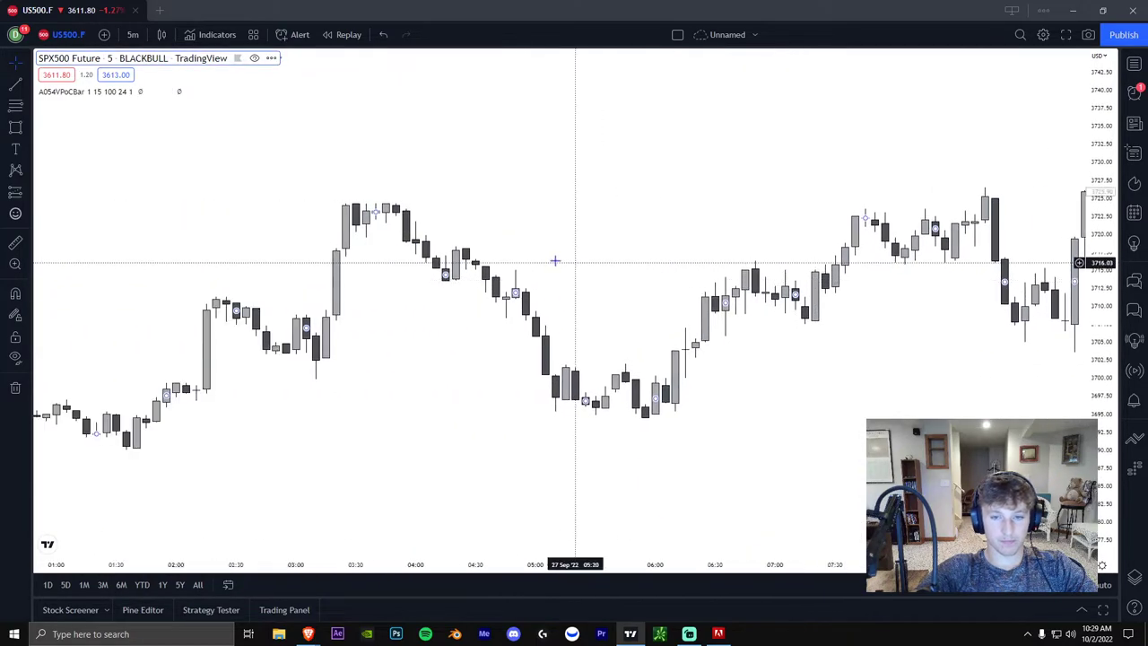
pyautogui.hscroll(-4, 622, 377)
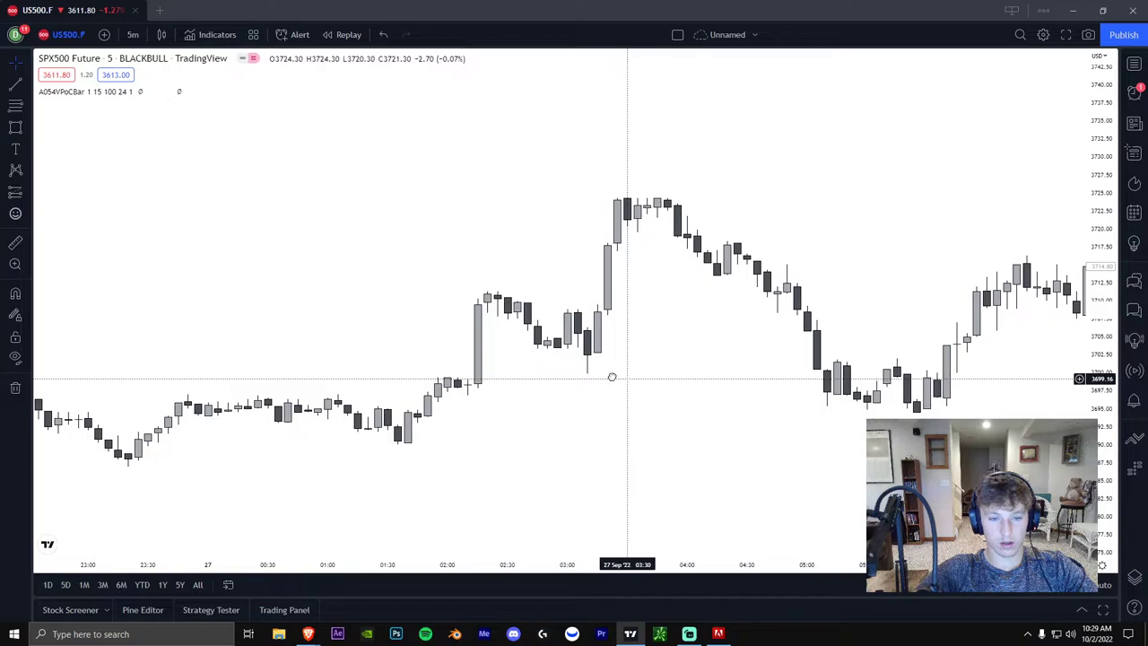
pyautogui.moveTo(611, 376); pyautogui.dragTo(530, 346)
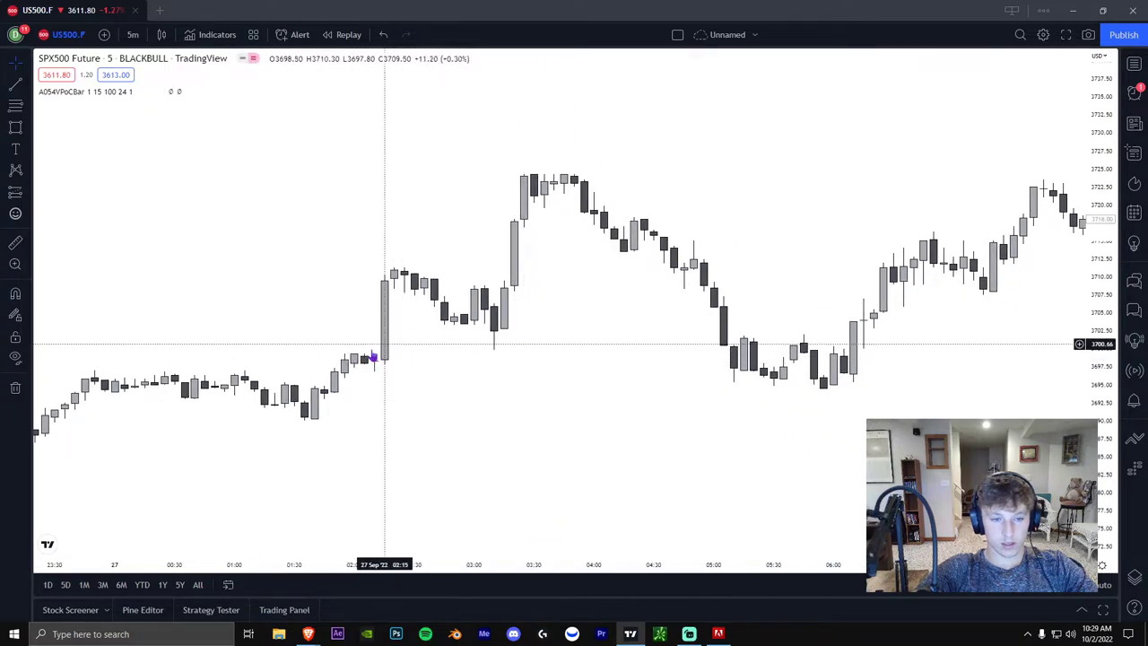
pyautogui.hscroll(-2, 474, 337)
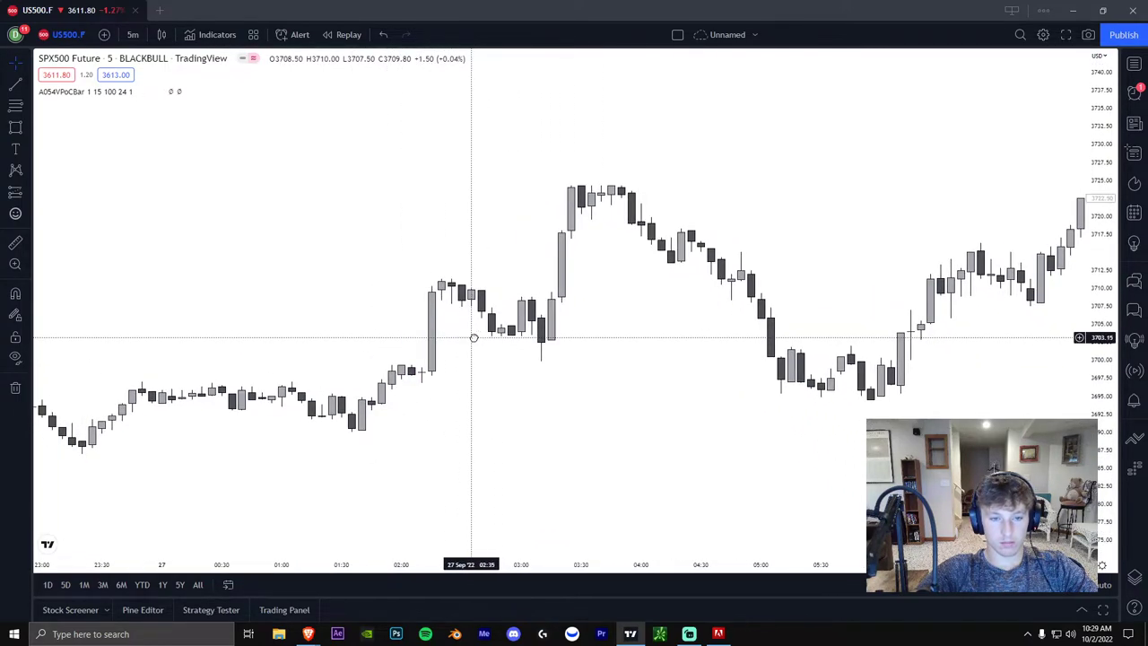
pyautogui.hscroll(-15, 474, 337)
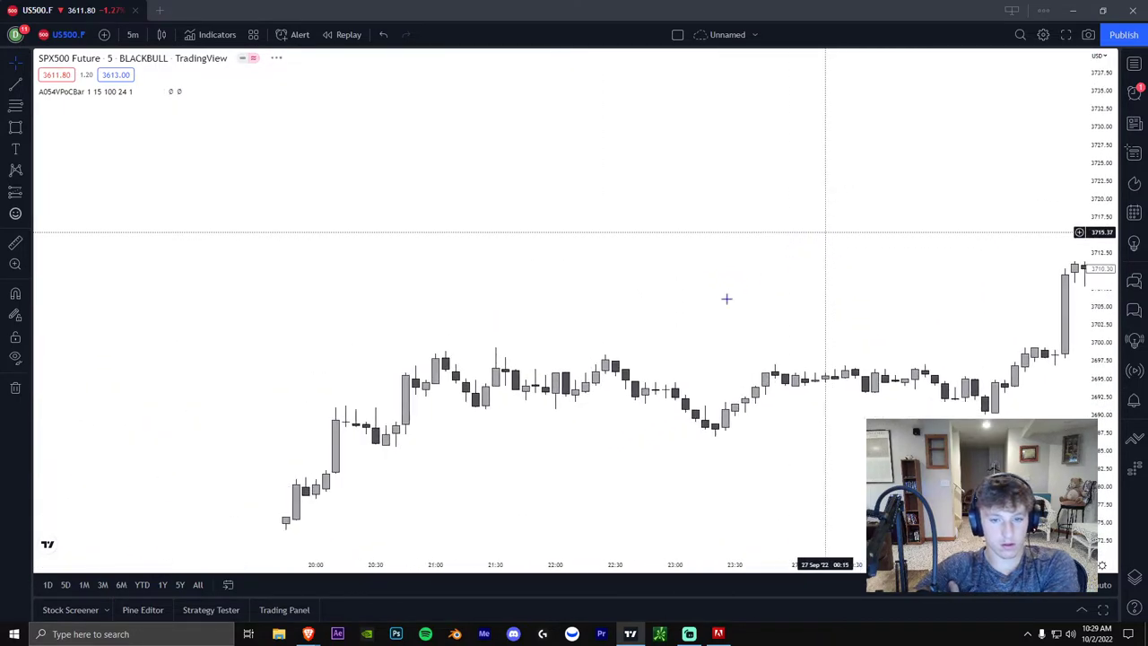
pyautogui.hscroll(-15, 726, 298)
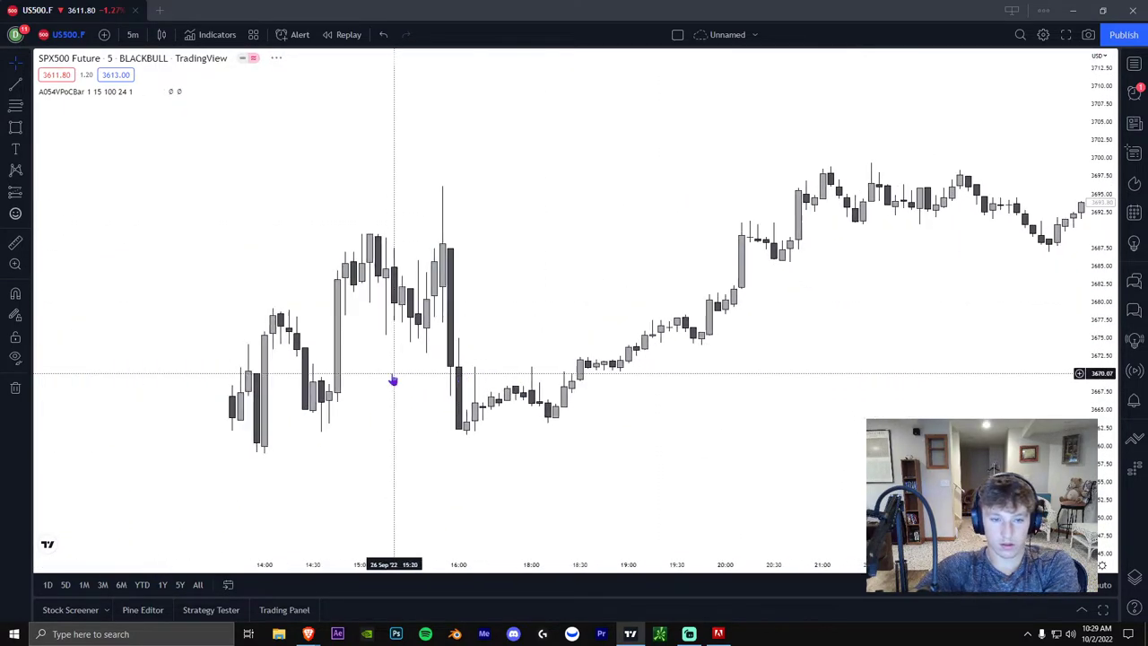
pyautogui.hscroll(-5, 393, 380)
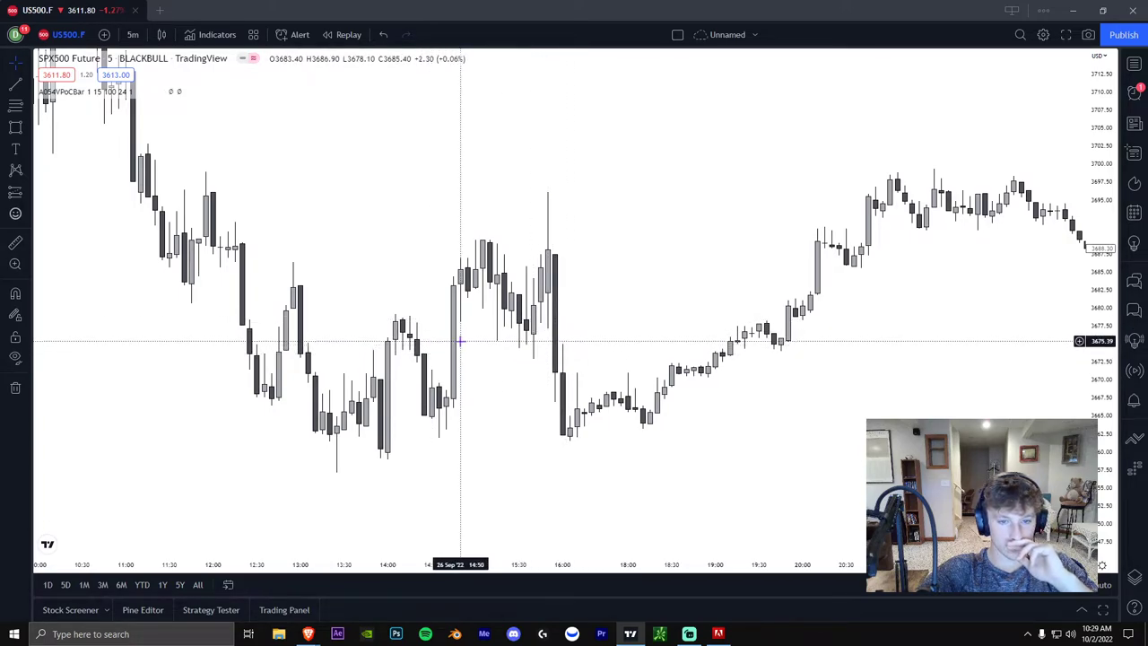
# - Draw a horizontal trend line at about 3679.1 above the 26 Sep swing high, from 14:05 to 14:35
pyautogui.scroll(1, 458, 341)
pyautogui.hscroll(-2, 382, 421)
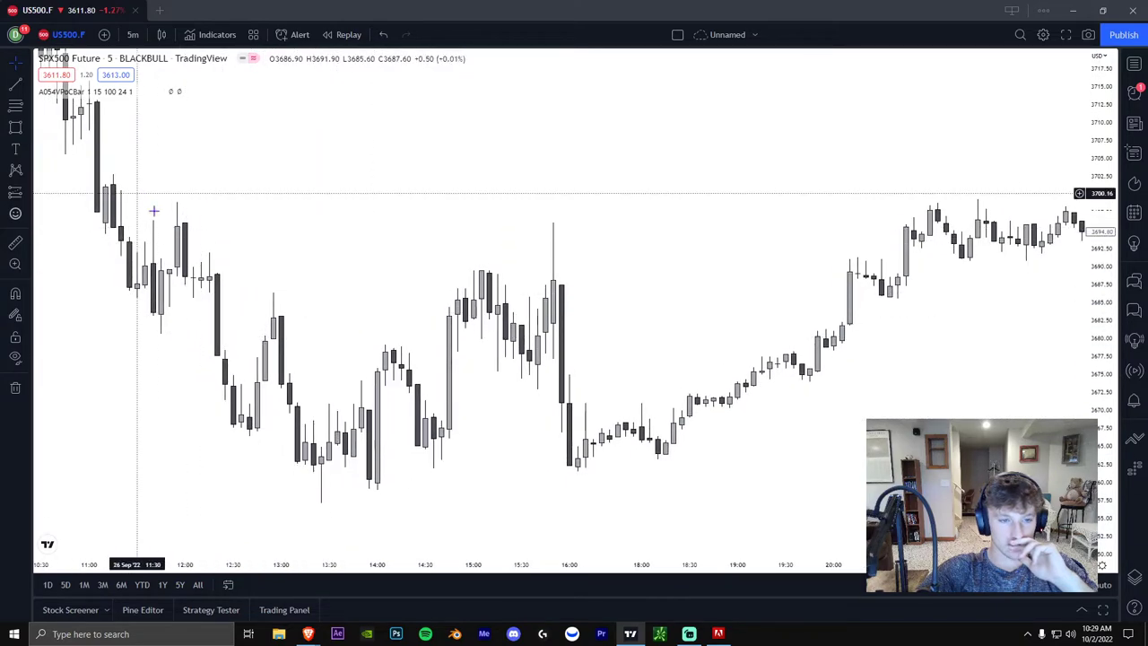
pyautogui.click(385, 352)
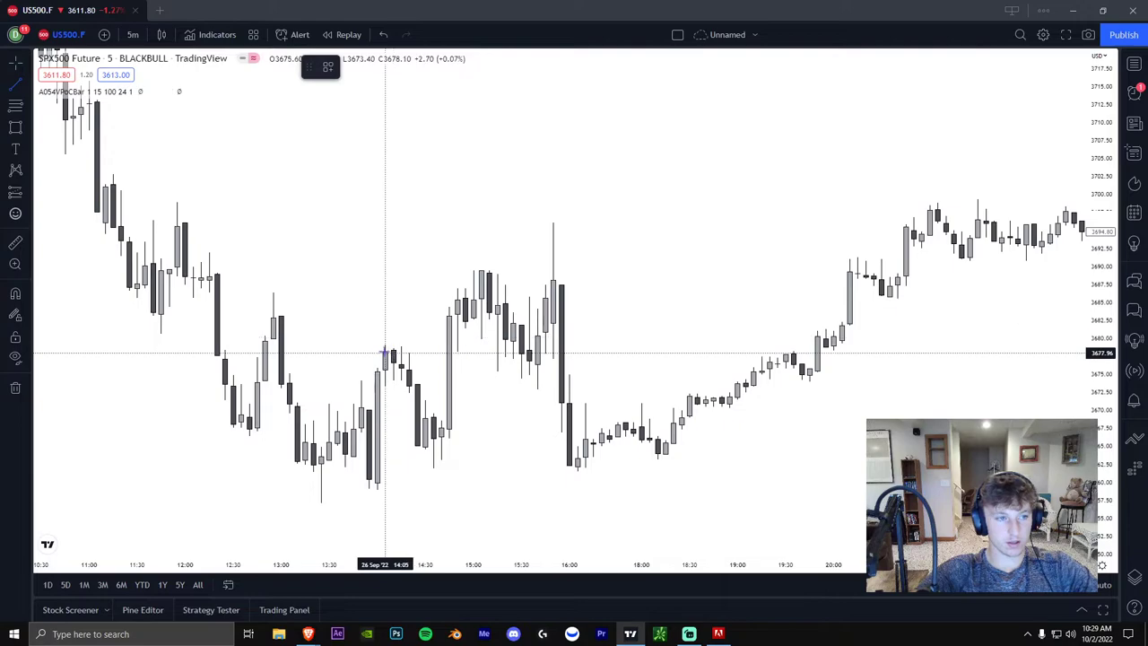
pyautogui.click(435, 345)
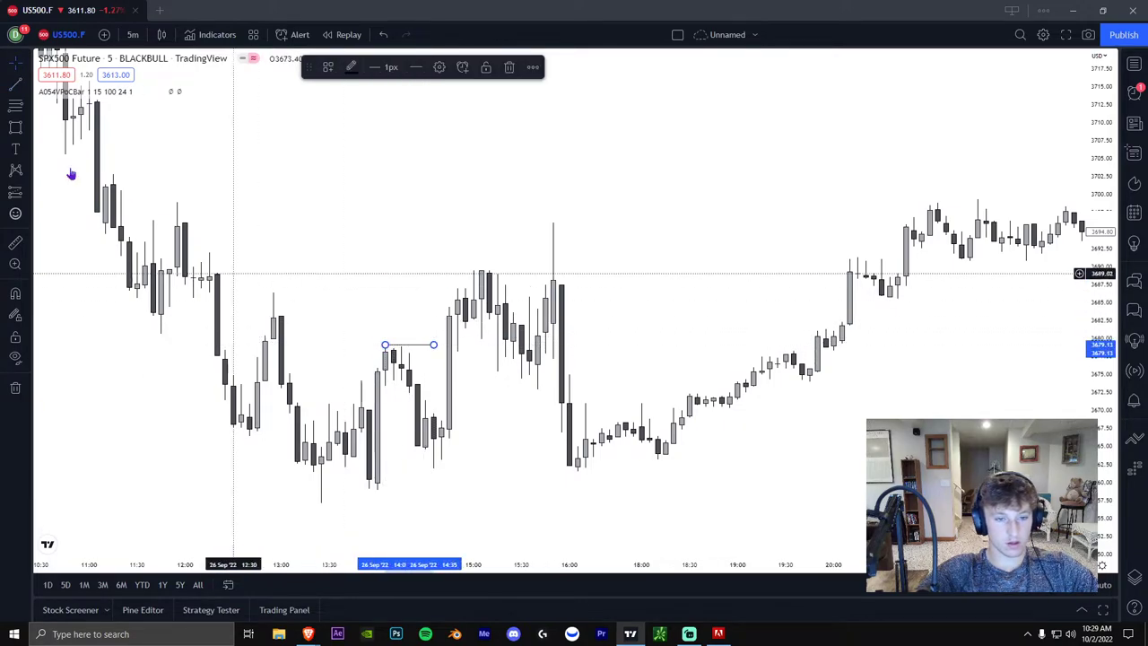
# - Draw a rectangle on 26 Sep from about 3678.2 to 3668.6, spanning 14:40 to 15:55
pyautogui.click(15, 128)
pyautogui.click(441, 353)
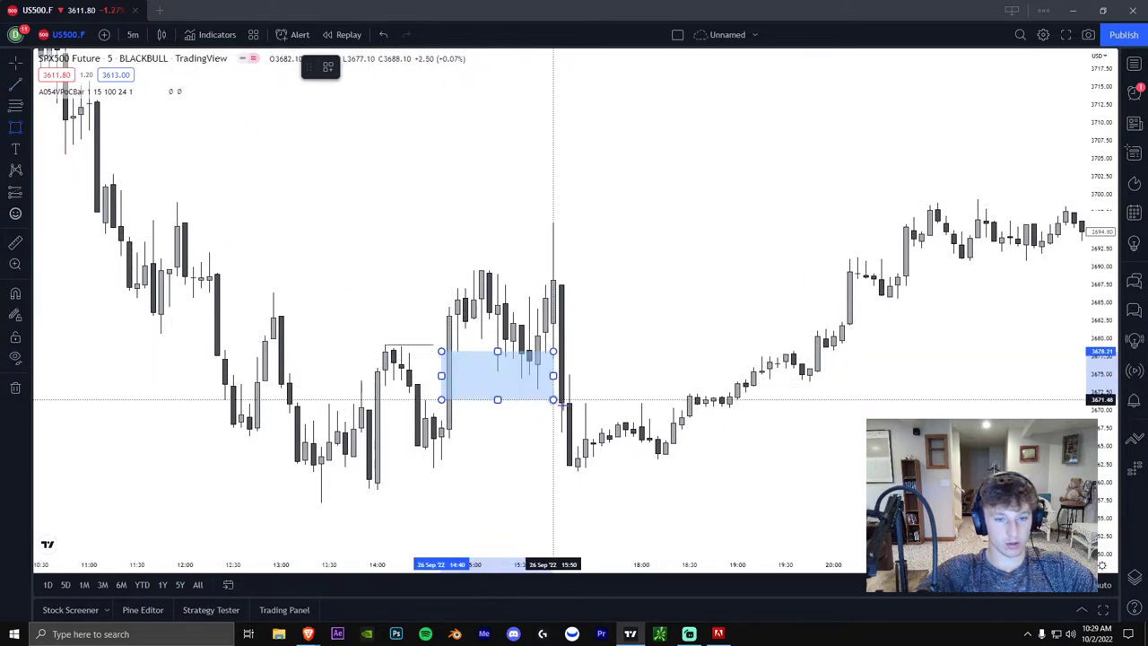
pyautogui.click(577, 419)
pyautogui.moveTo(555, 418); pyautogui.dragTo(560, 420)
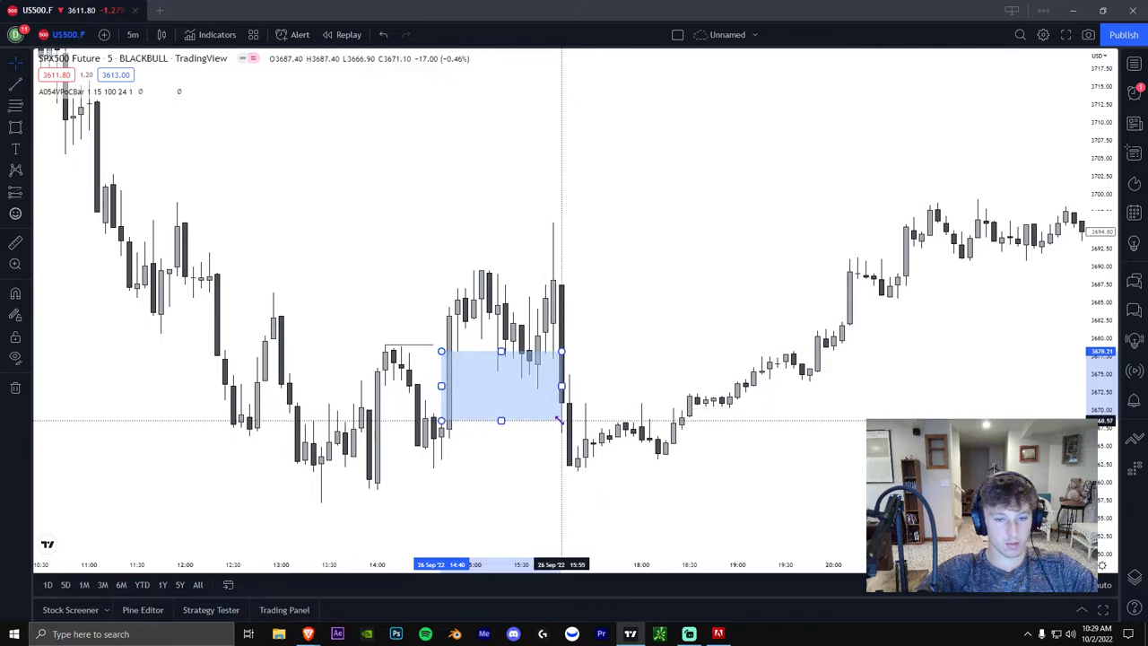
pyautogui.click(585, 376)
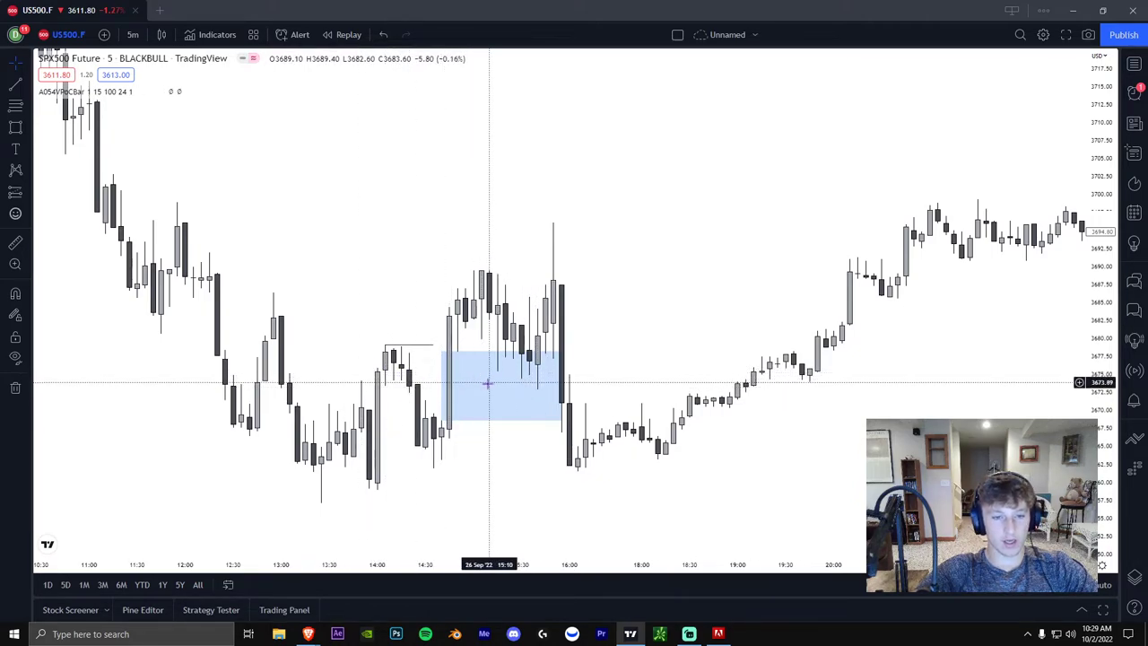
# - Draw an overlapping rectangle on 26 Sep from about 3679.1 to 3673.3, spanning 14:00 to 15:55
pyautogui.click(410, 357)
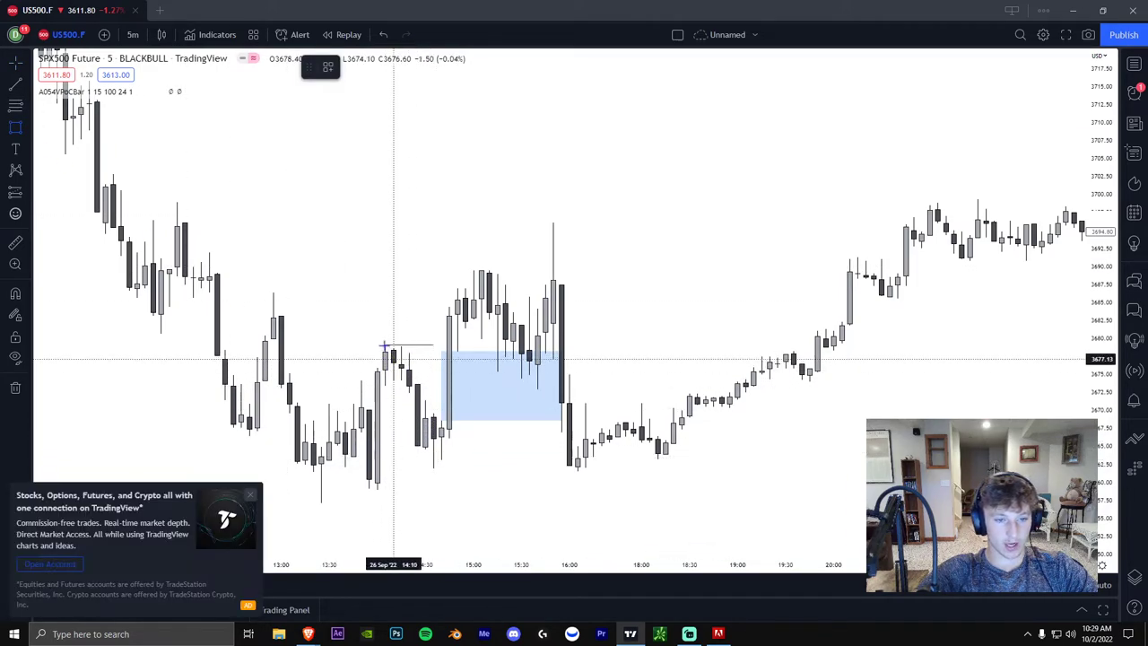
pyautogui.moveTo(379, 344); pyautogui.dragTo(545, 391)
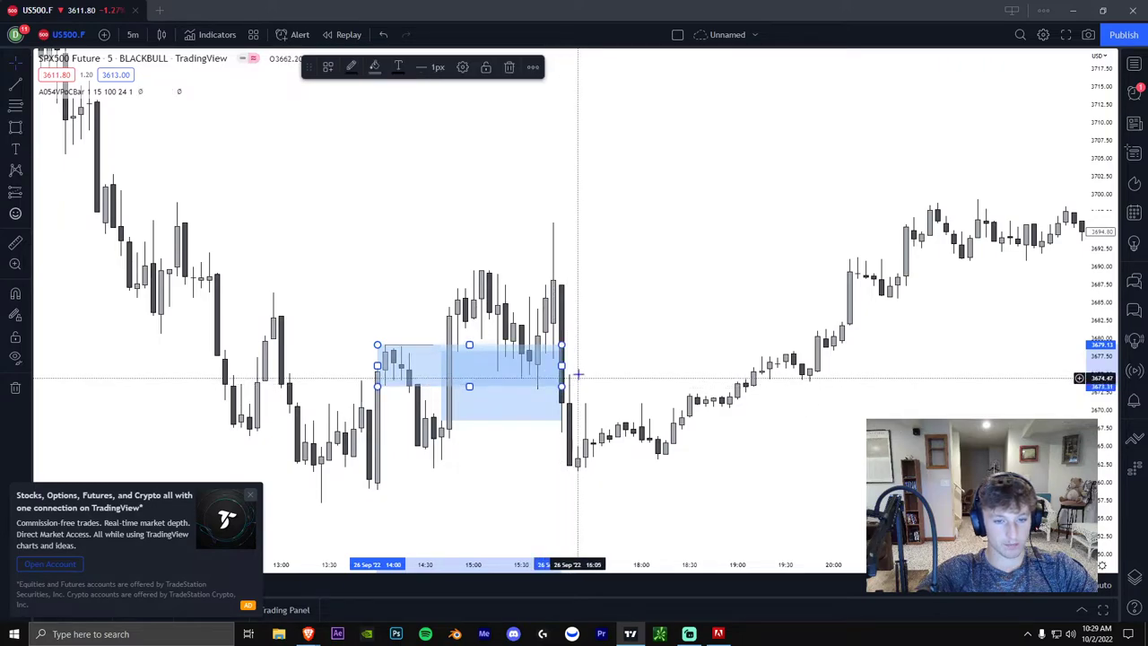
pyautogui.click(577, 374)
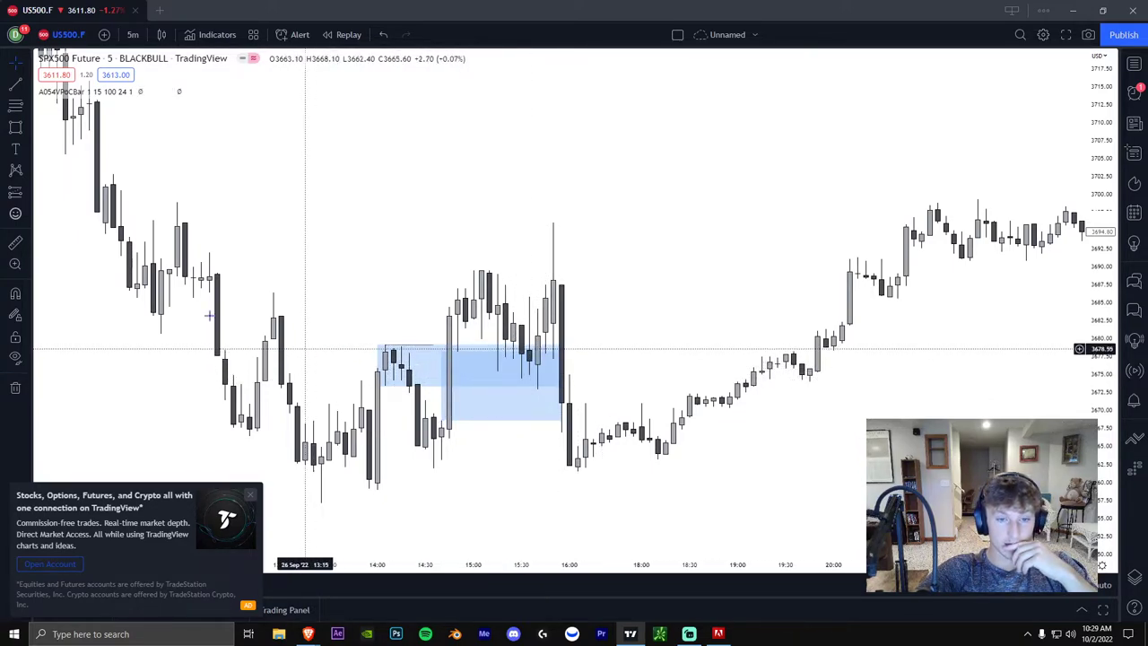
# - Draw a Fibonacci retracement with its 0.5 level from the 14:35 low at about 3662 to about 3689.5 at 15:55
pyautogui.click(433, 466)
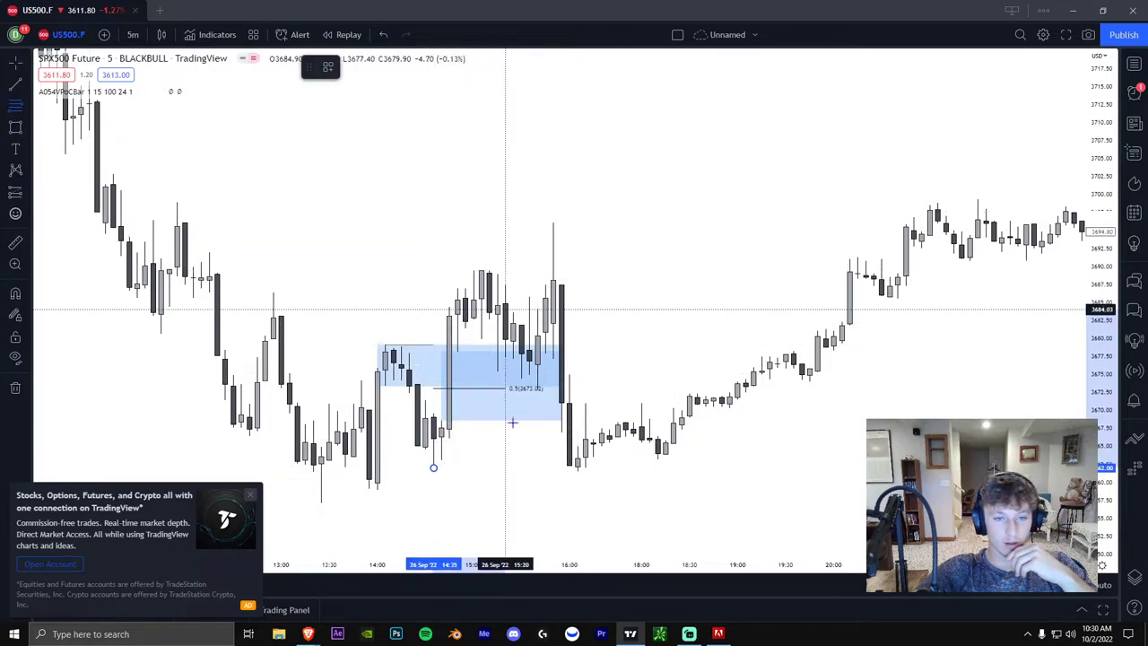
pyautogui.click(562, 269)
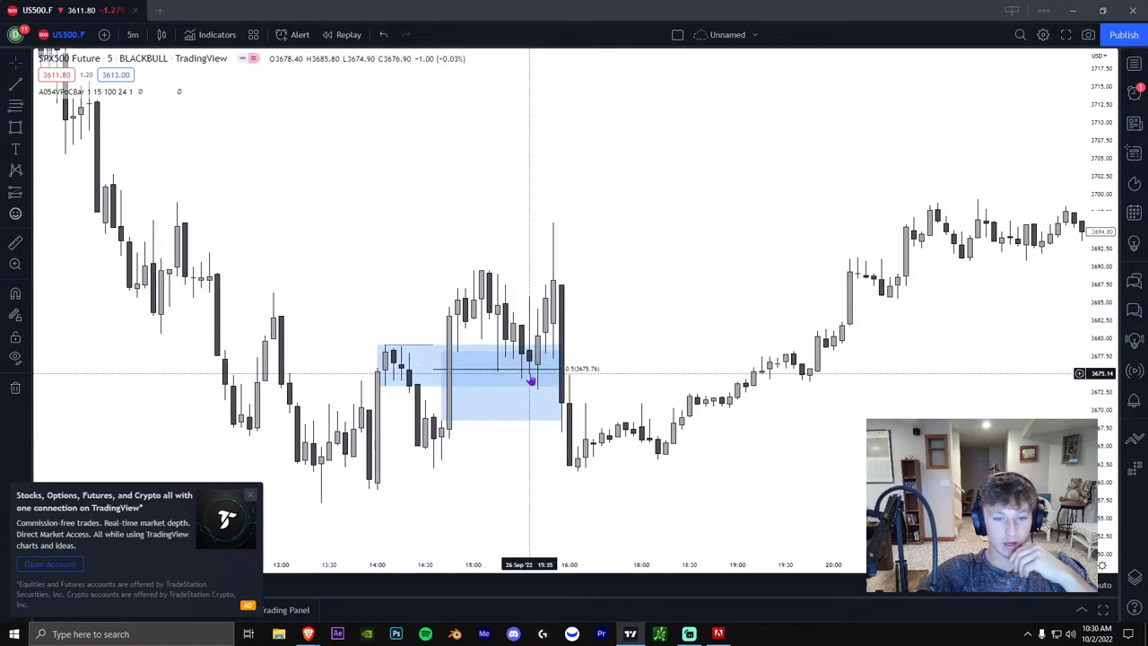
pyautogui.scroll(3, 531, 376)
pyautogui.moveTo(536, 374); pyautogui.dragTo(642, 379)
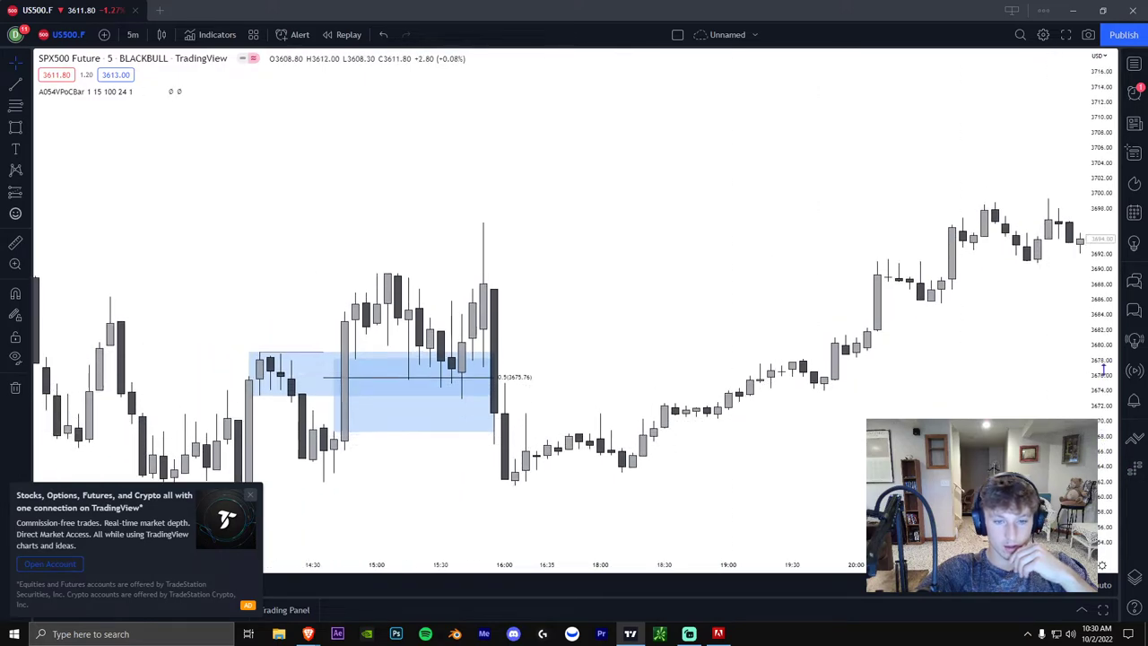
# - Mark the 15:00 swing high on 26 Sep with a horizontal trend line at about 3689.5, extending to 15:45
pyautogui.moveTo(732, 382); pyautogui.dragTo(791, 382)
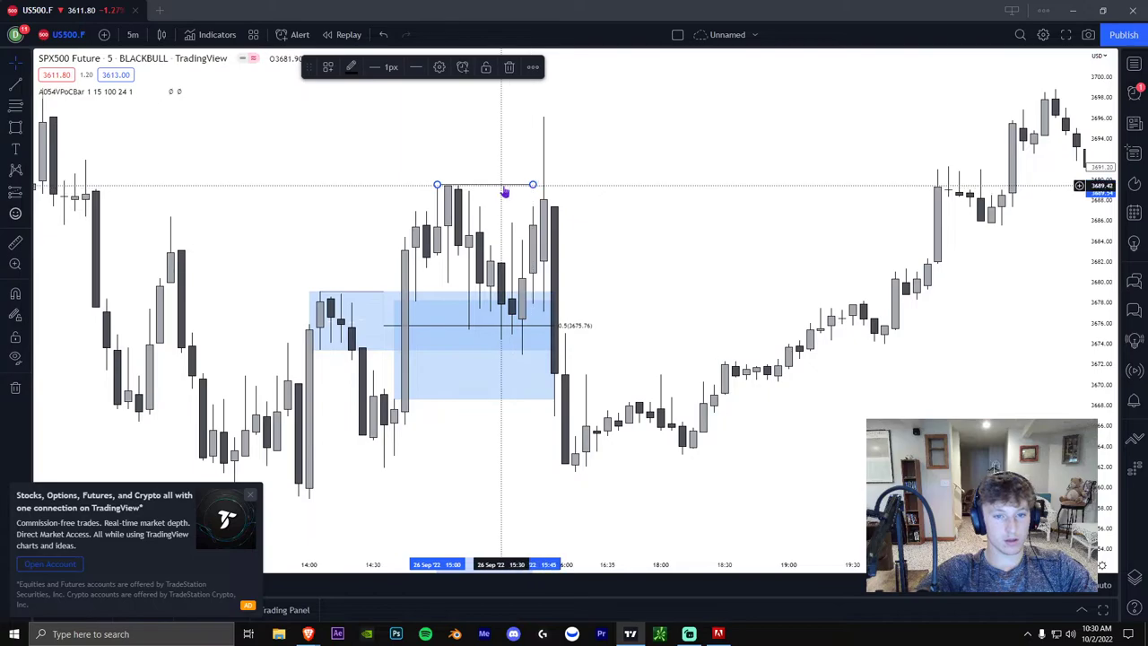
pyautogui.moveTo(505, 188); pyautogui.dragTo(506, 190)
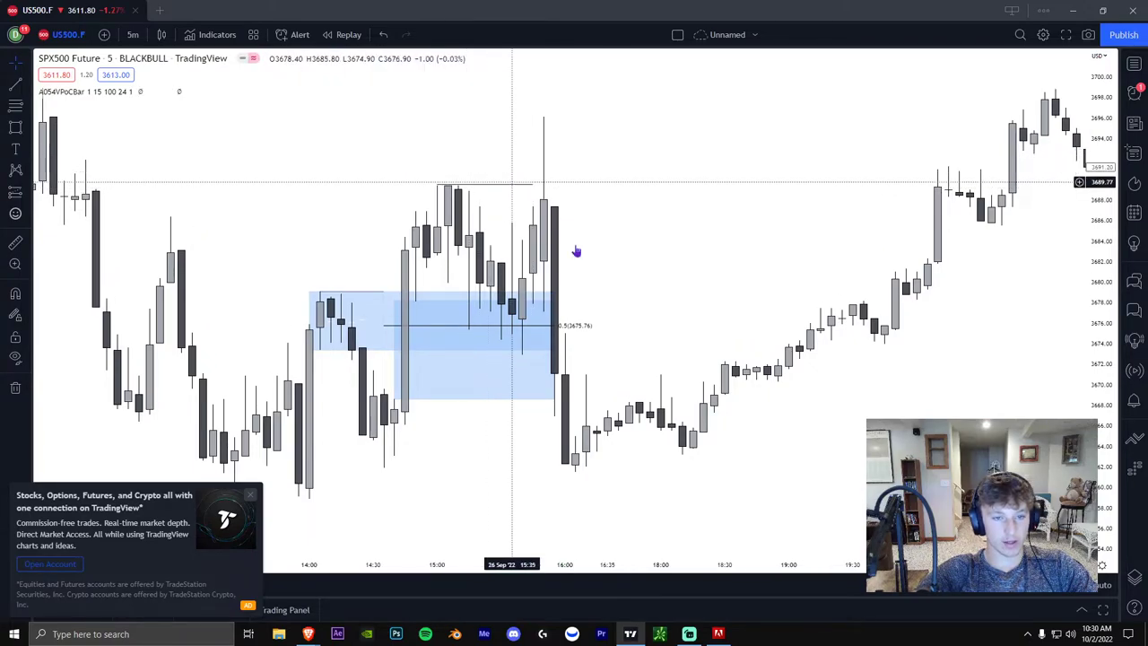
# - Draw two overlapping rectangles on the 26 Sep midday sell-off: about 3686.3 to 3678.5 starting at 12:05, and about 3690.5 to 3683.4 starting at 11:35
pyautogui.scroll(-2, 777, 325)
pyautogui.moveTo(776, 326); pyautogui.dragTo(446, 308)
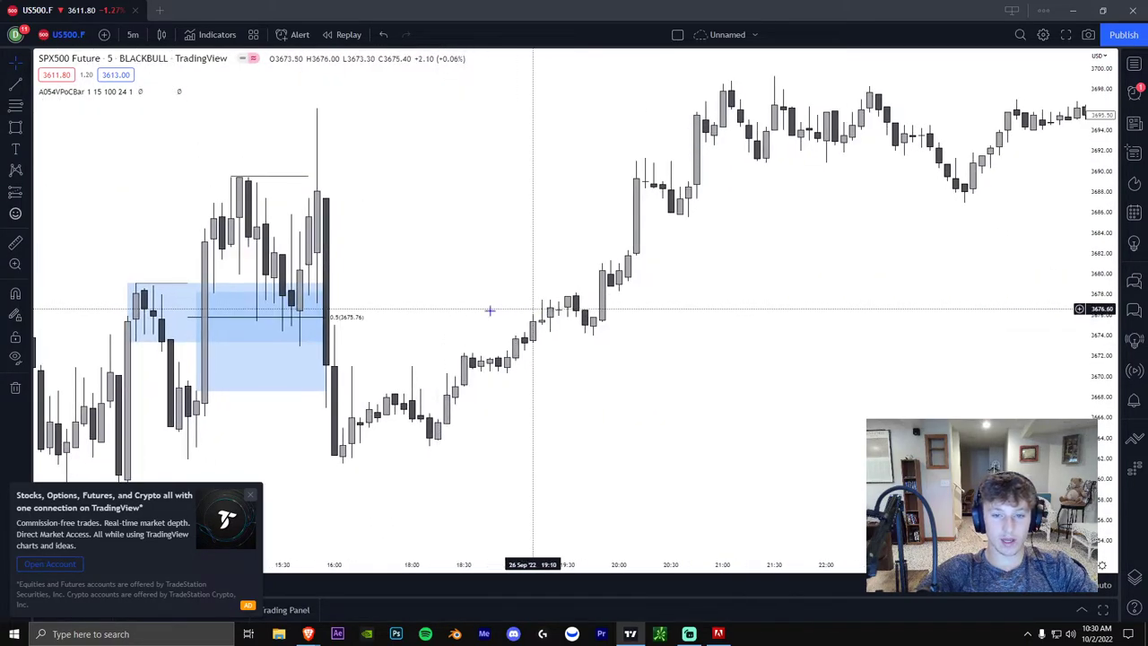
pyautogui.scroll(-1, 490, 311)
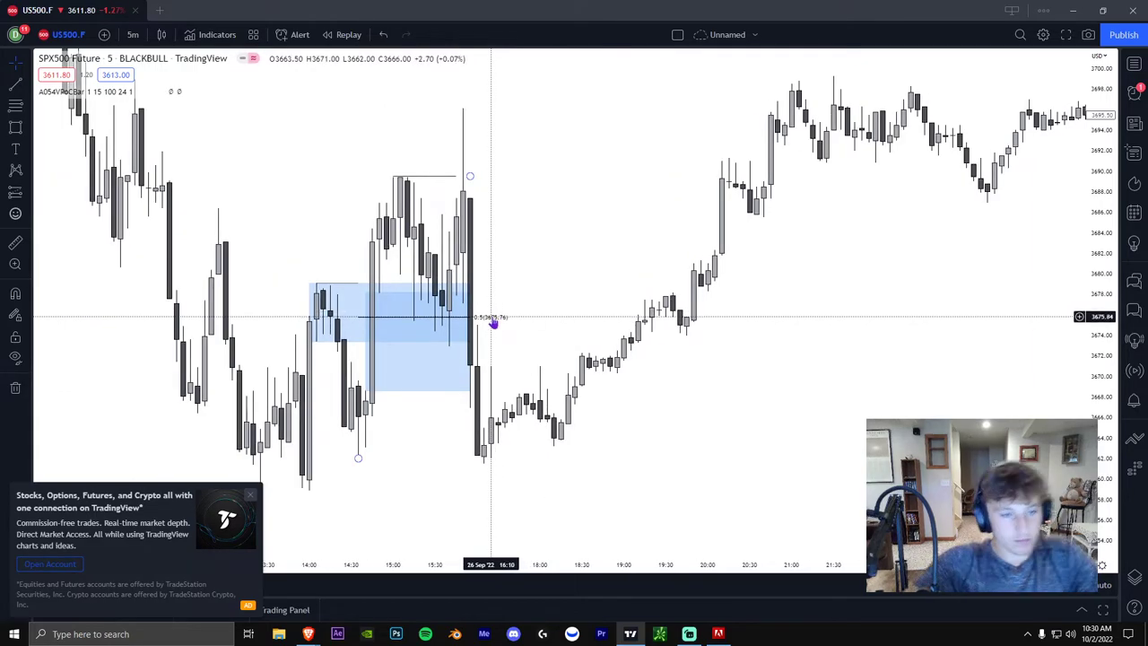
pyautogui.moveTo(678, 186); pyautogui.dragTo(813, 199)
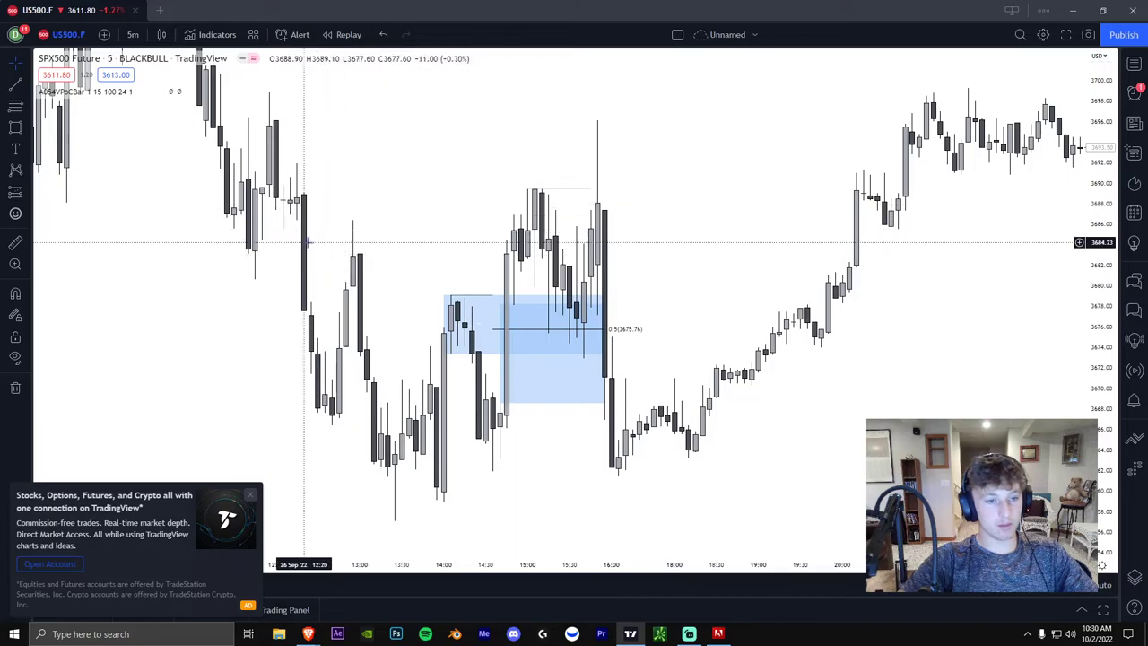
pyautogui.moveTo(283, 220)
pyautogui.mouseDown()
pyautogui.moveTo(410, 302)
pyautogui.moveTo(450, 261)
pyautogui.mouseUp()
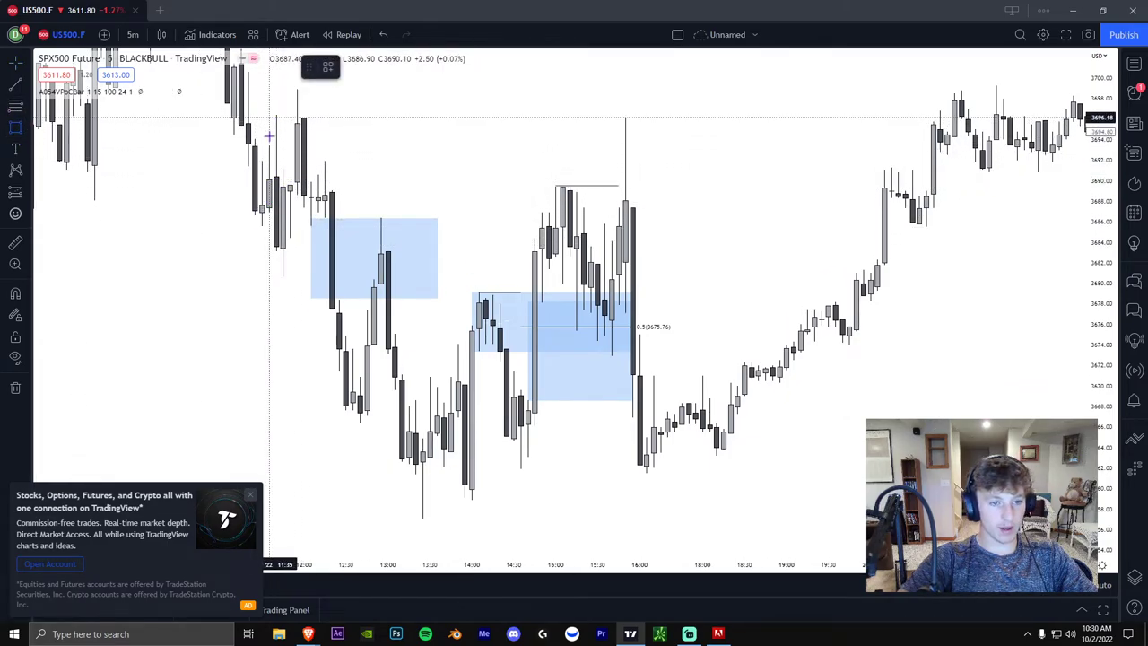
pyautogui.moveTo(269, 176); pyautogui.dragTo(458, 248)
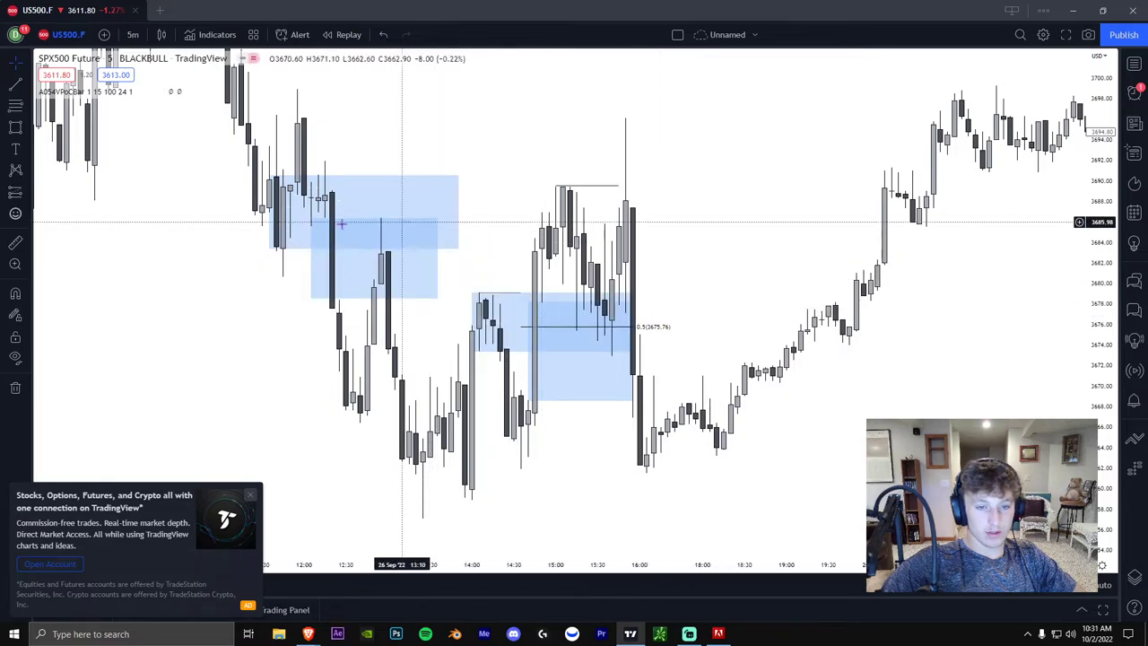
# - Check the 0.5 level with a Fibonacci retracement from the 11:55 high at about 3699 to about 3666.2 at 13:30, and delete it
pyautogui.click(297, 89)
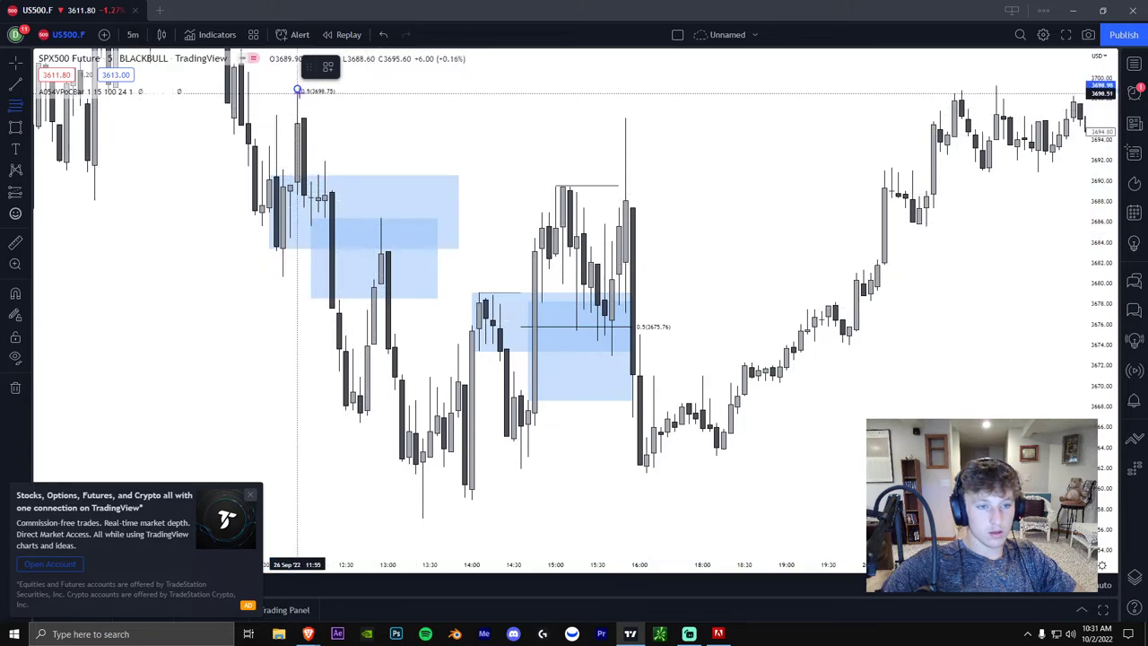
pyautogui.click(431, 424)
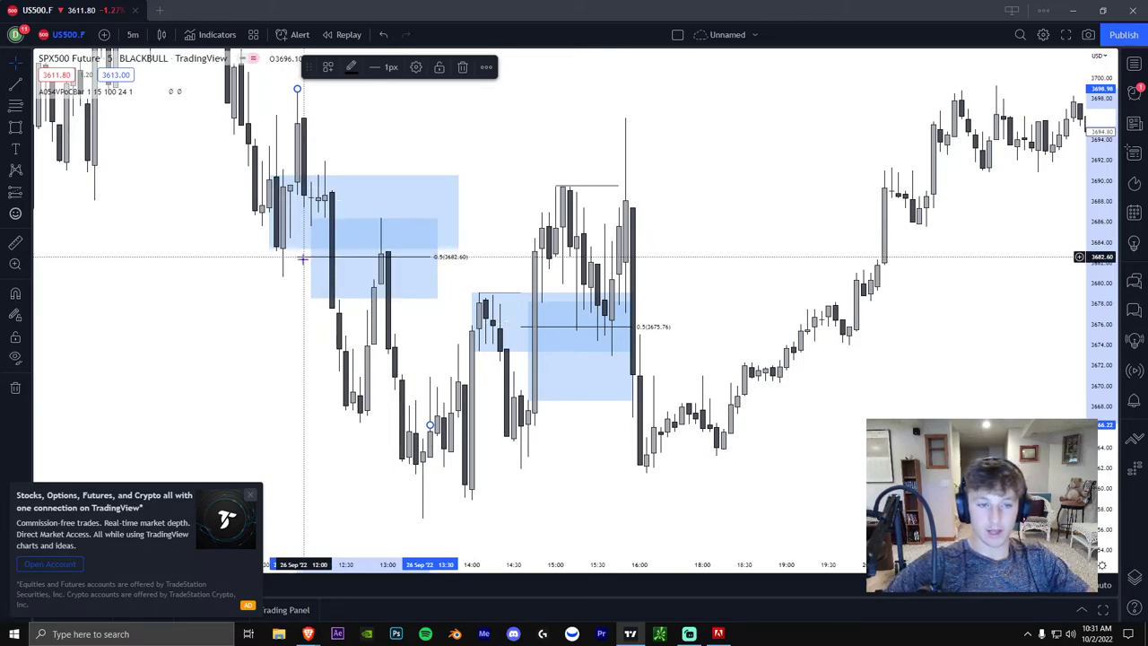
pyautogui.press('Delete')
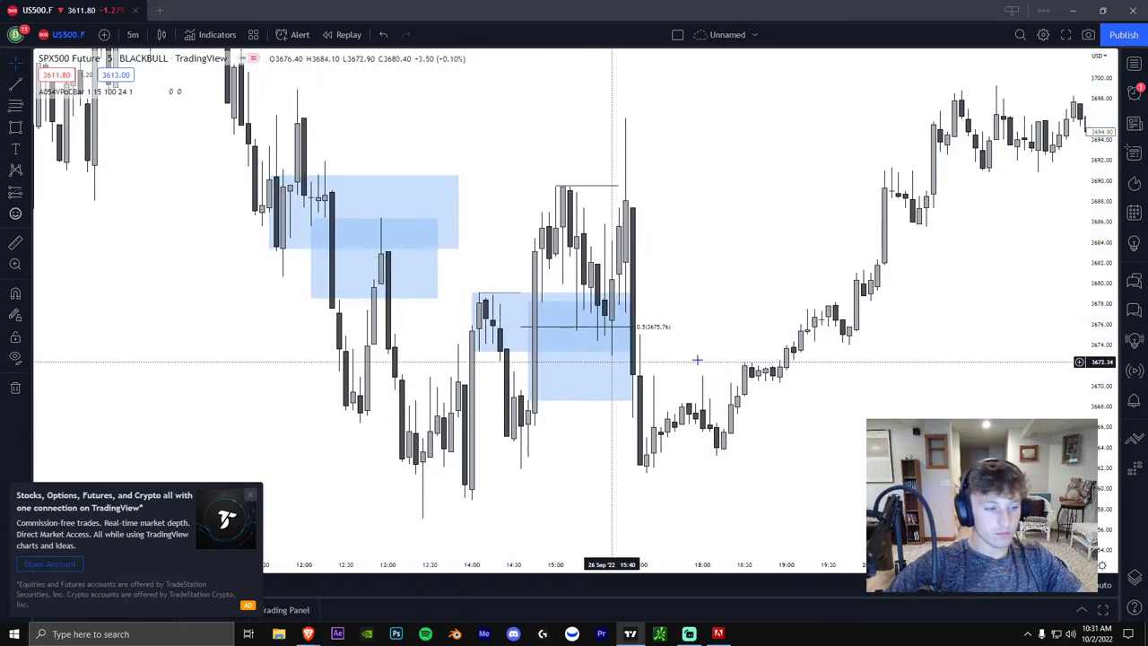
# - Remove all drawings from the chart
pyautogui.rightClick(718, 383)
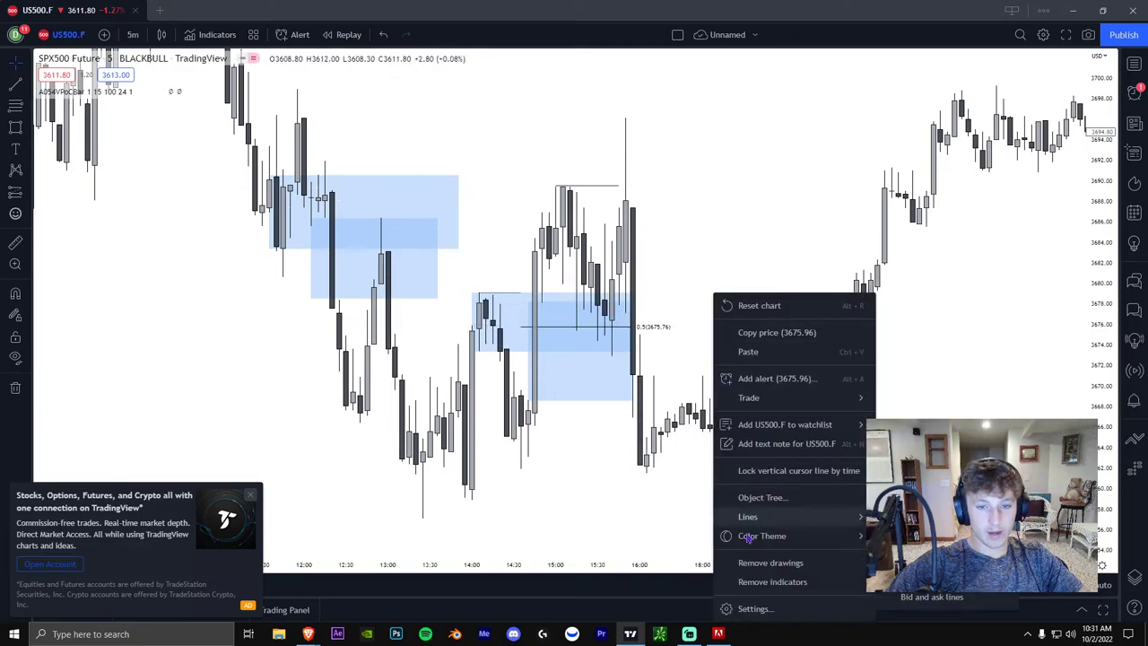
pyautogui.click(759, 562)
pyautogui.scroll(-2, 858, 351)
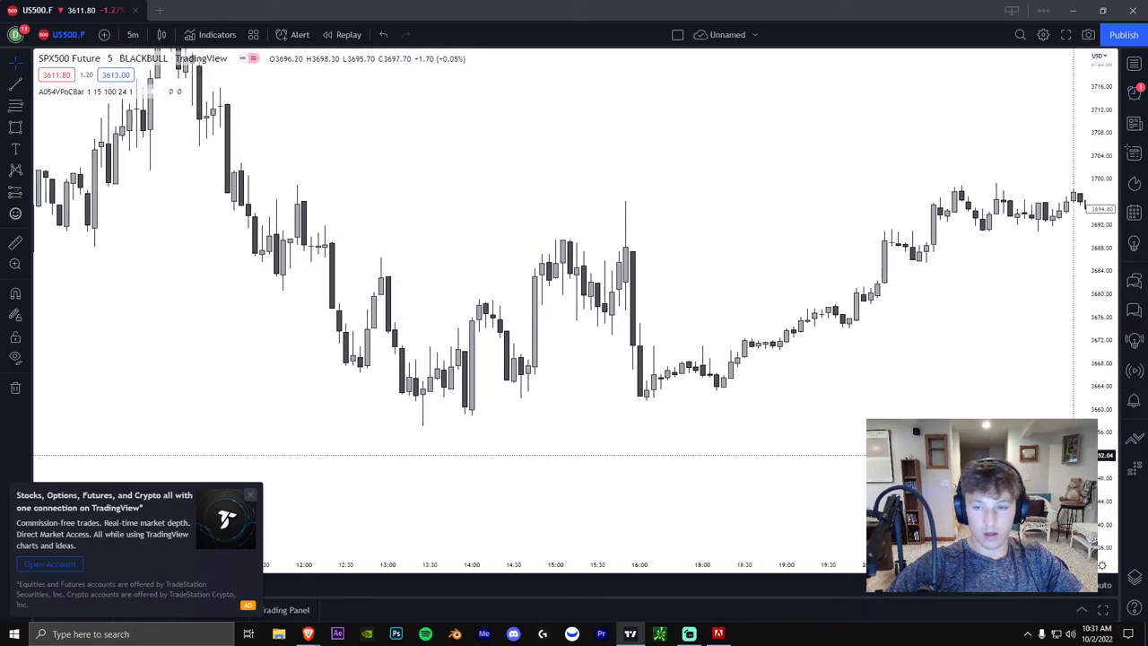
# - Scan earlier price action from midday 26 Sep back to the evening of 25 Sep for another setup
pyautogui.scroll(-1, 859, 352)
pyautogui.moveTo(674, 245); pyautogui.dragTo(723, 317)
pyautogui.moveTo(566, 295); pyautogui.dragTo(644, 310)
pyautogui.moveTo(284, 290); pyautogui.dragTo(443, 272)
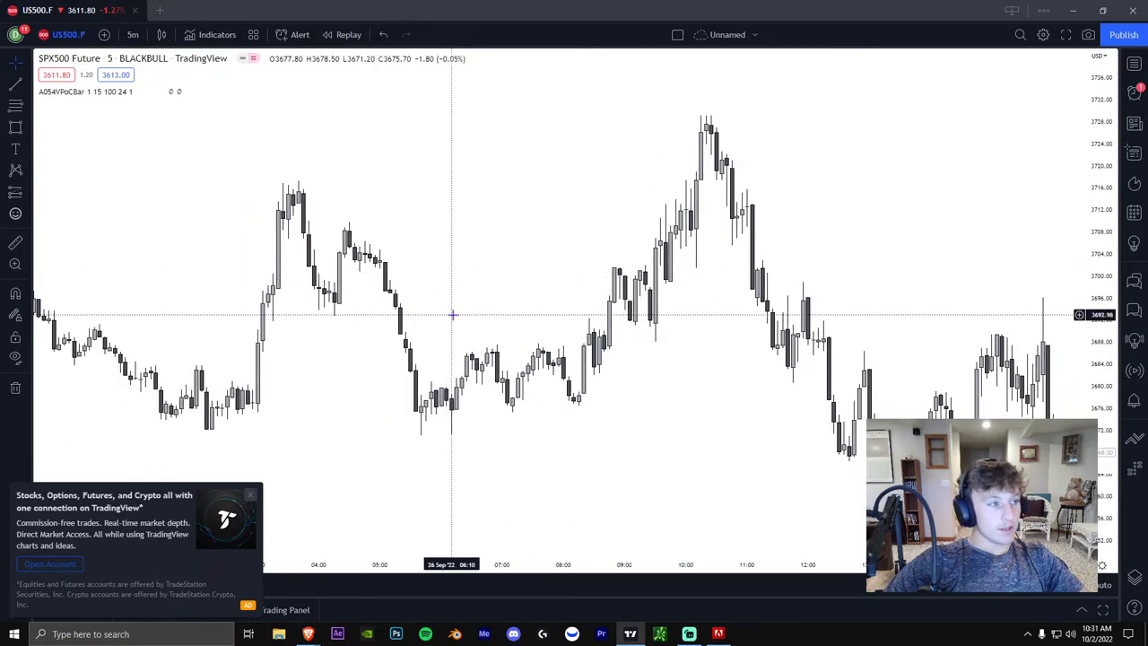
pyautogui.moveTo(487, 306); pyautogui.dragTo(597, 290)
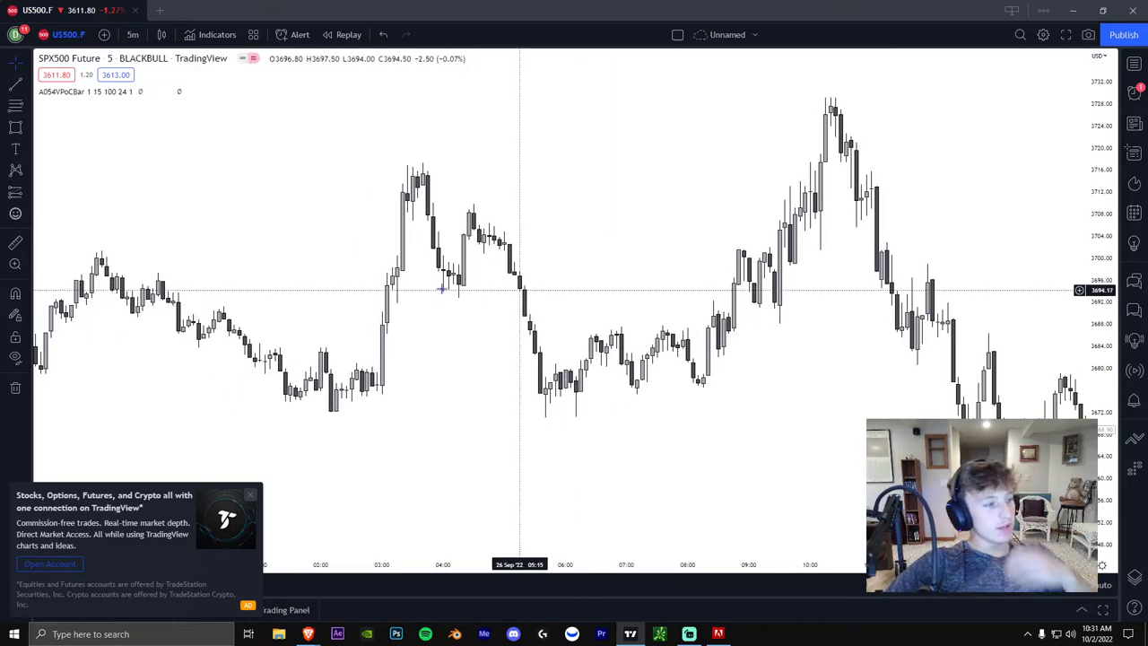
pyautogui.moveTo(448, 290); pyautogui.dragTo(695, 271)
pyautogui.moveTo(501, 240); pyautogui.dragTo(676, 272)
pyautogui.scroll(1, 530, 305)
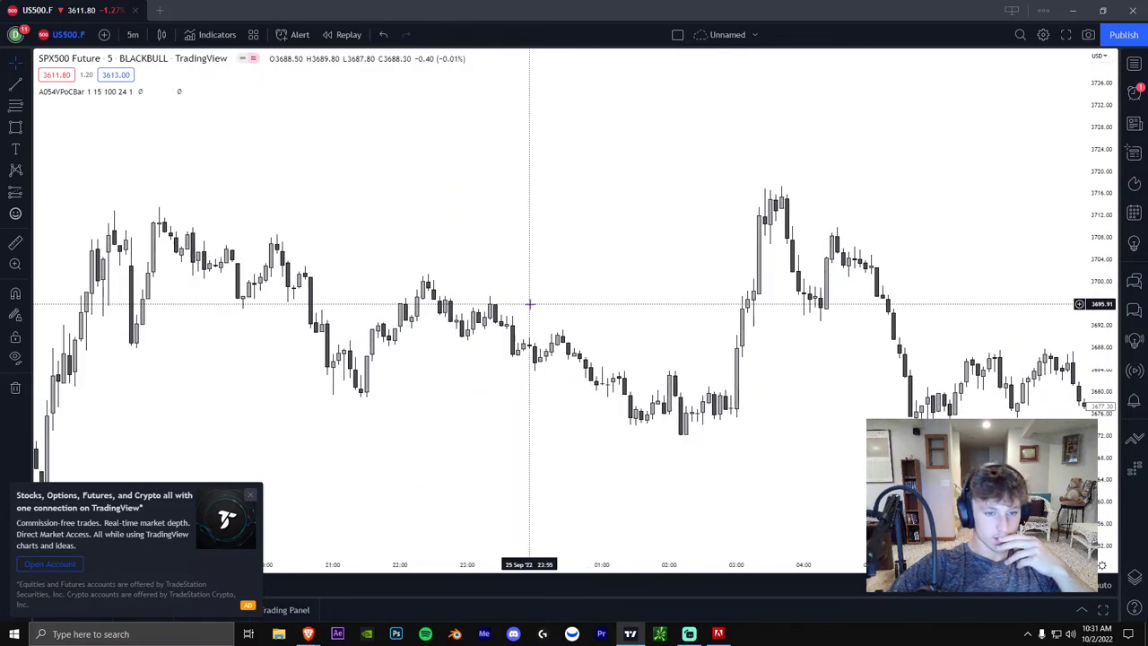
# - Draw two overlapping rectangles on 25 Sep: about 3700.4 to 3694.7 starting at 20:30, and about 3701.9 to 3698.5 from 20:25 to 23:20
pyautogui.moveTo(549, 301); pyautogui.dragTo(815, 291)
pyautogui.scroll(2, 815, 292)
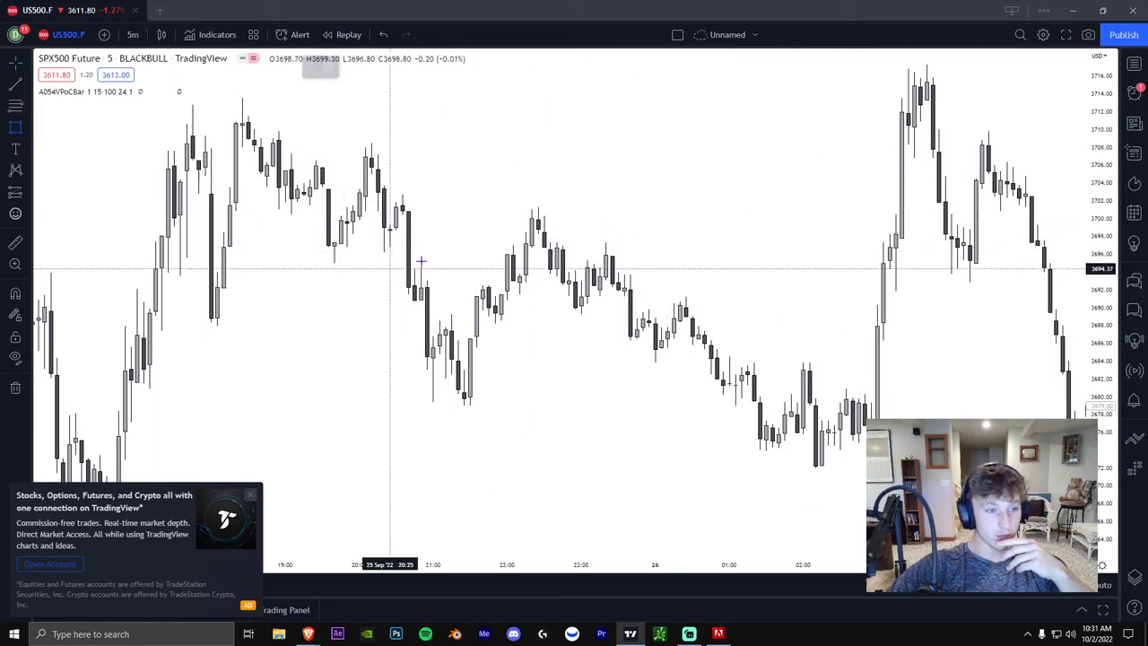
pyautogui.moveTo(396, 215)
pyautogui.mouseDown()
pyautogui.moveTo(574, 236)
pyautogui.moveTo(624, 266)
pyautogui.mouseUp()
pyautogui.scroll(2, 253, 194)
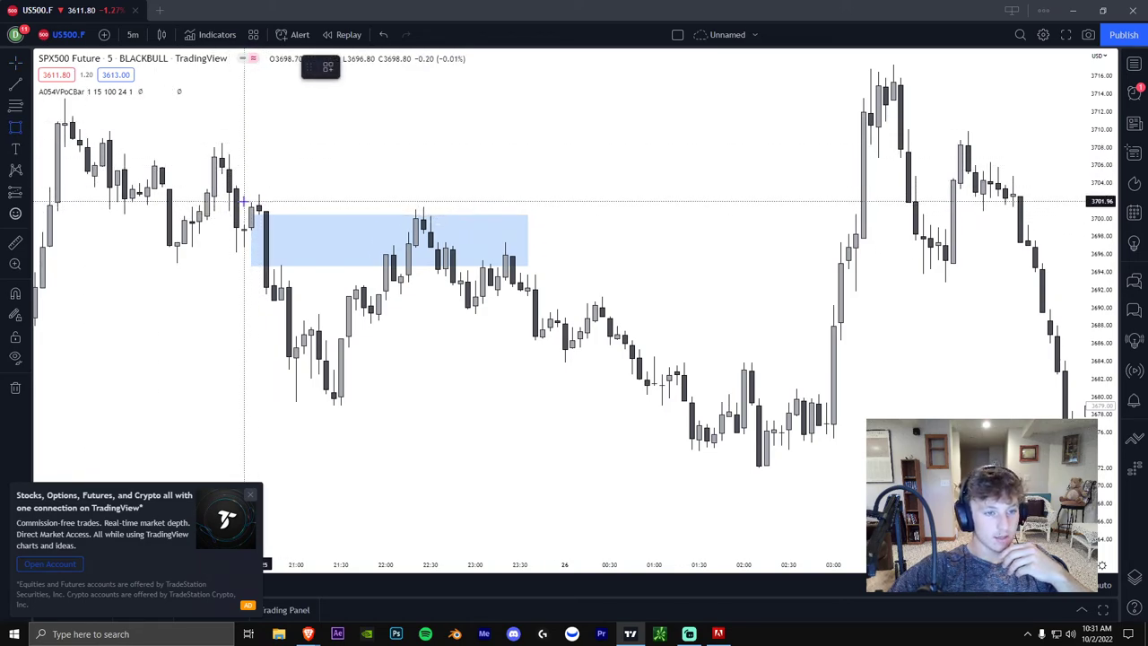
pyautogui.moveTo(244, 202); pyautogui.dragTo(505, 232)
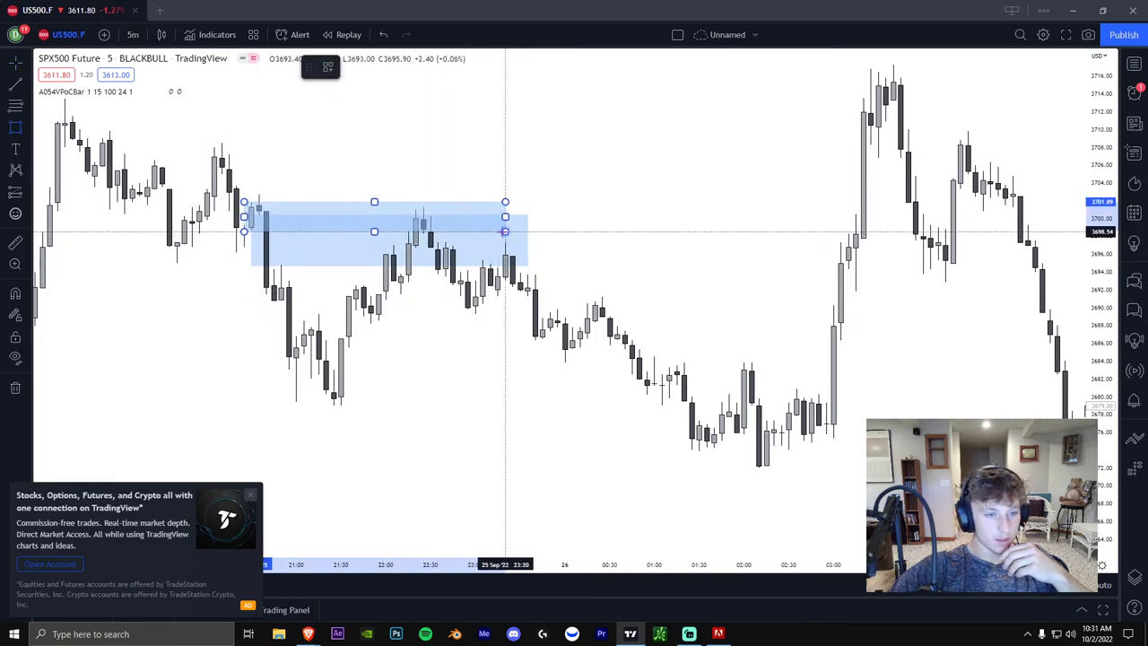
pyautogui.click(419, 172)
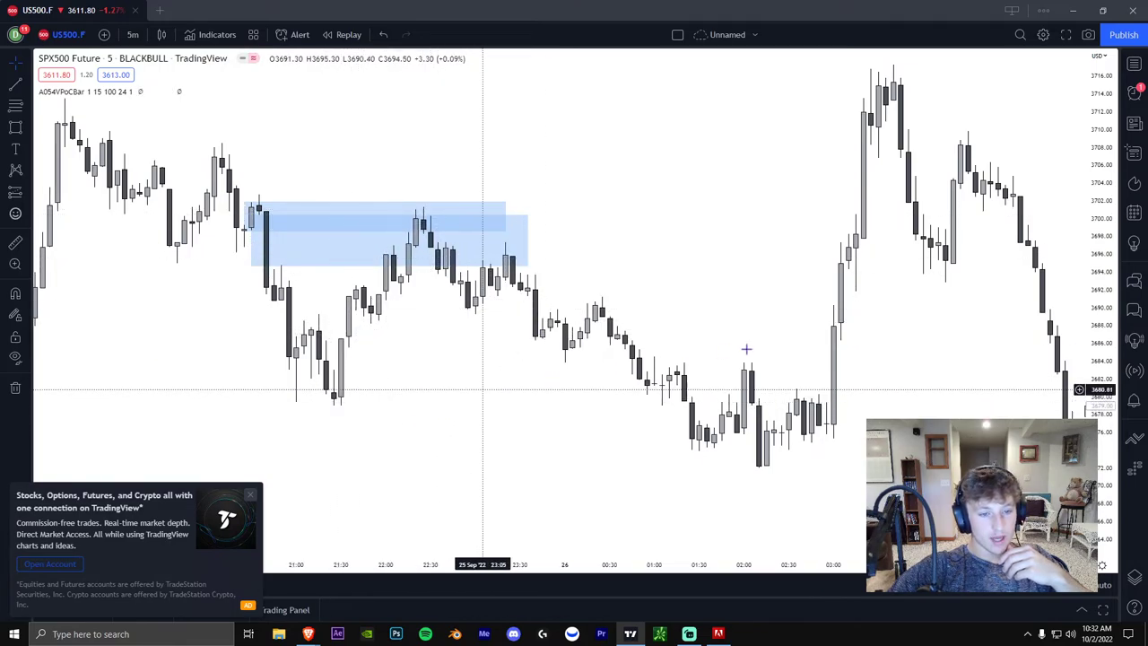
# - Review the price action following the 25 Sep rectangles and remove those drawings from the chart
pyautogui.scroll(-4, 641, 413)
pyautogui.moveTo(670, 476); pyautogui.dragTo(450, 402)
pyautogui.scroll(-2, 513, 391)
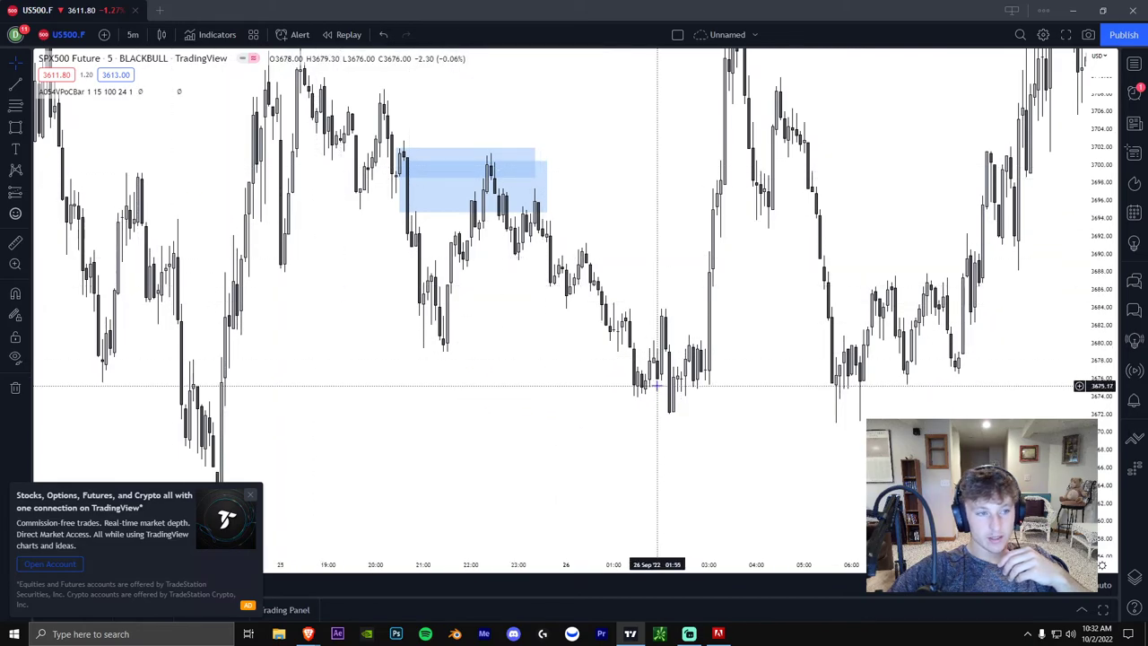
pyautogui.moveTo(747, 184); pyautogui.dragTo(605, 336)
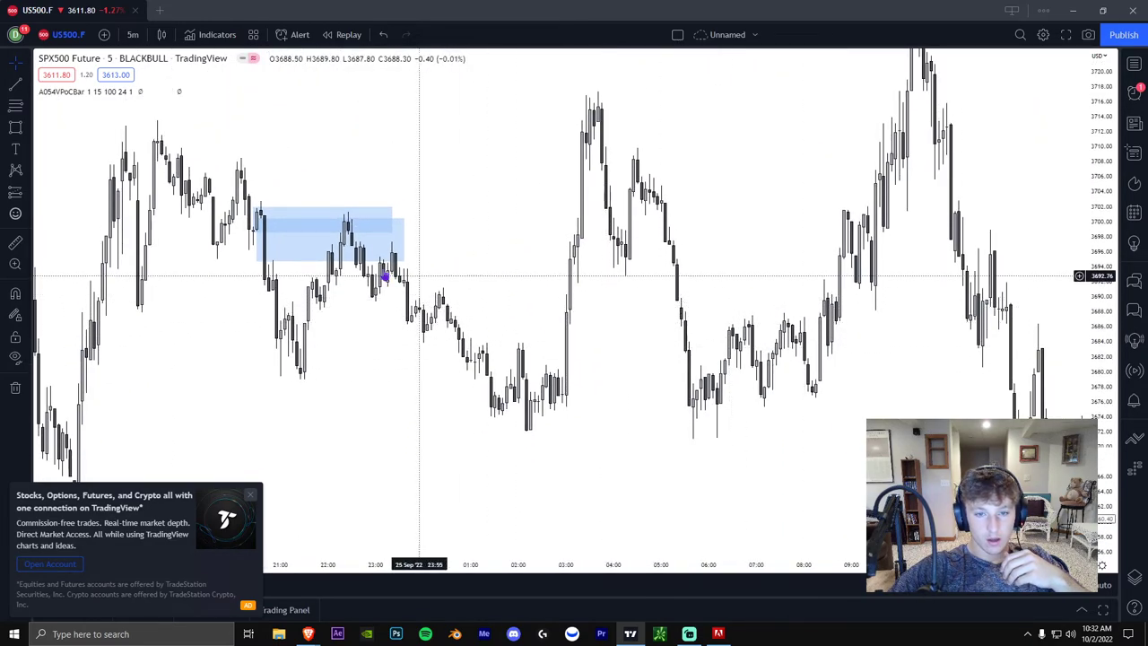
pyautogui.rightClick(455, 246)
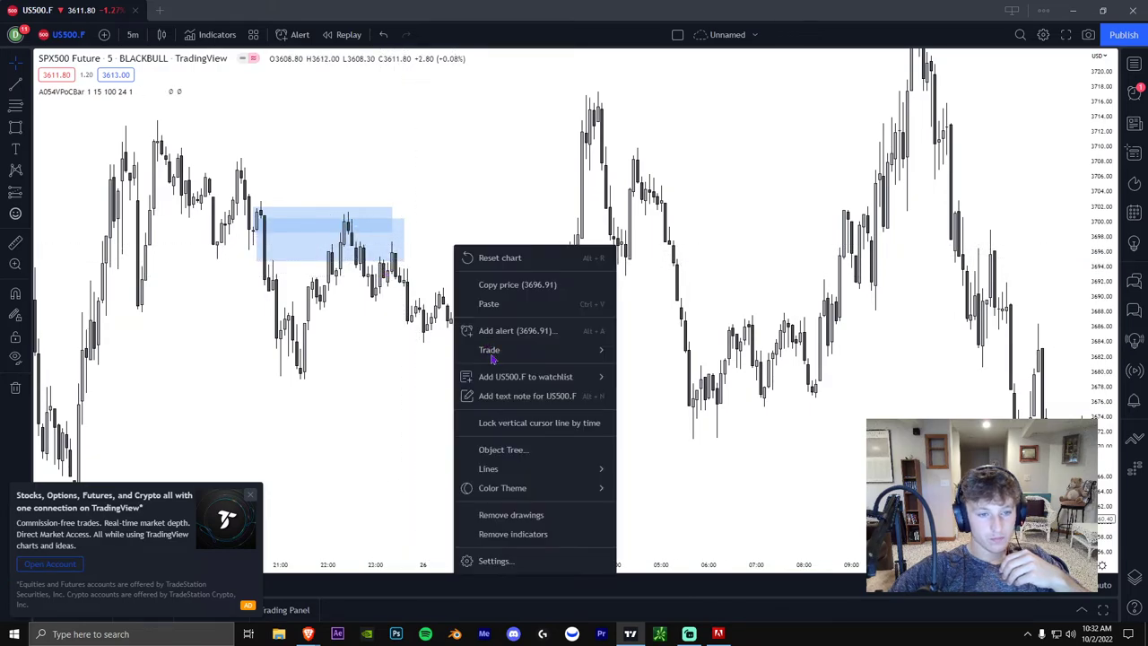
pyautogui.click(511, 515)
pyautogui.moveTo(449, 310); pyautogui.dragTo(535, 301)
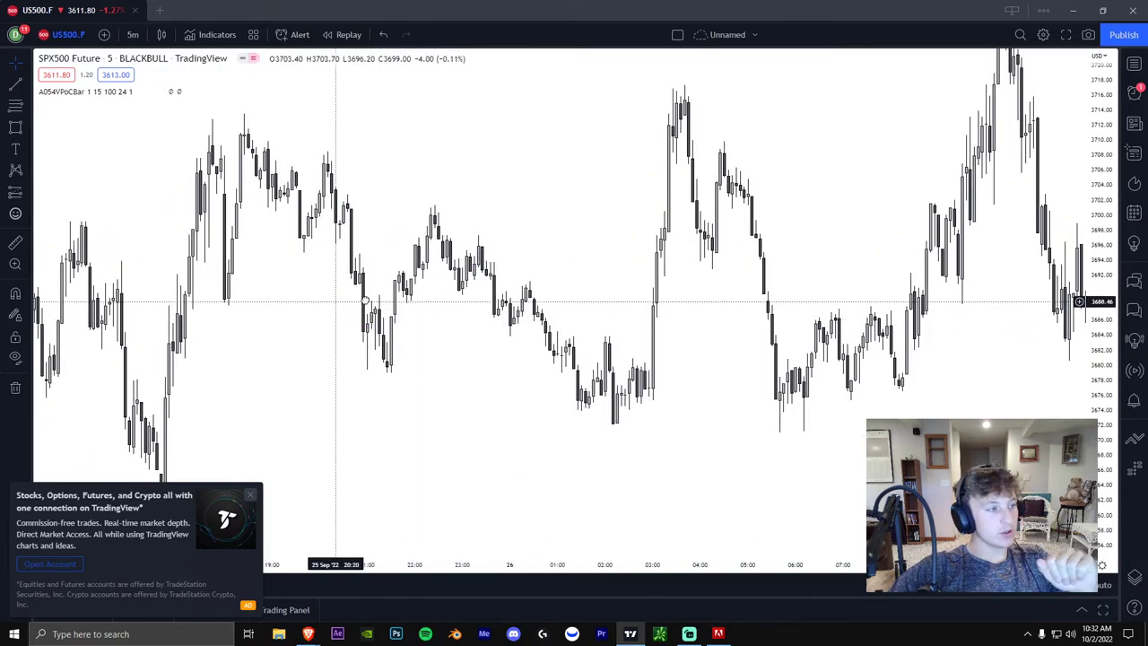
# - Dismiss the brokerage advertisement and the ad-free upgrade offer covering the chart
pyautogui.moveTo(333, 301); pyautogui.dragTo(406, 294)
pyautogui.click(252, 496)
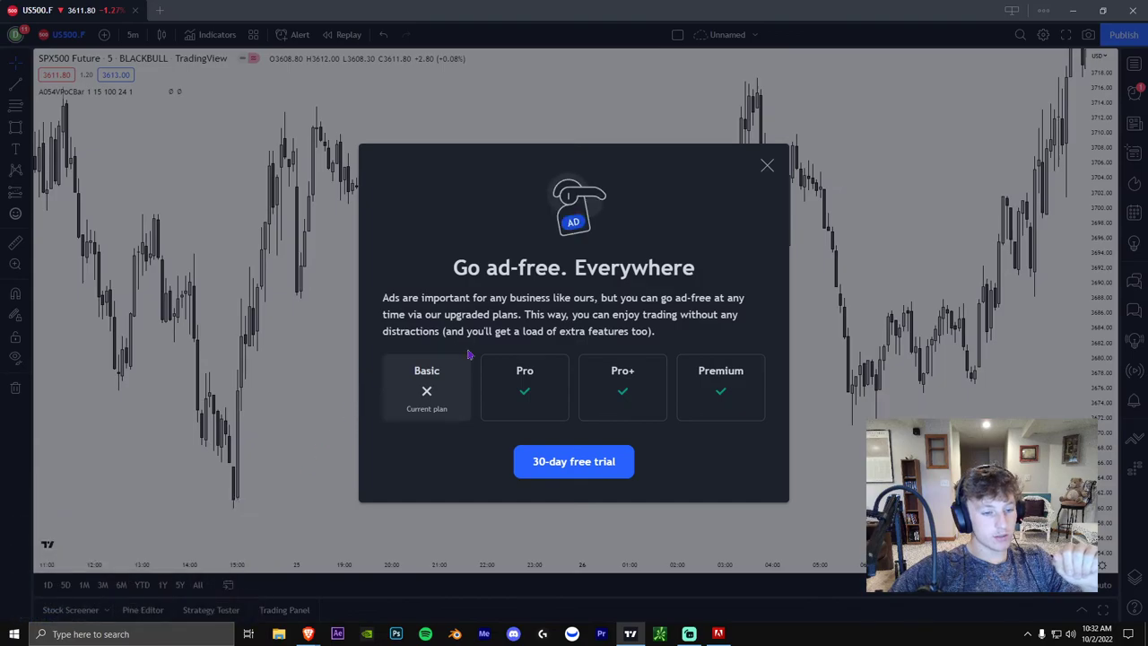
pyautogui.click(768, 167)
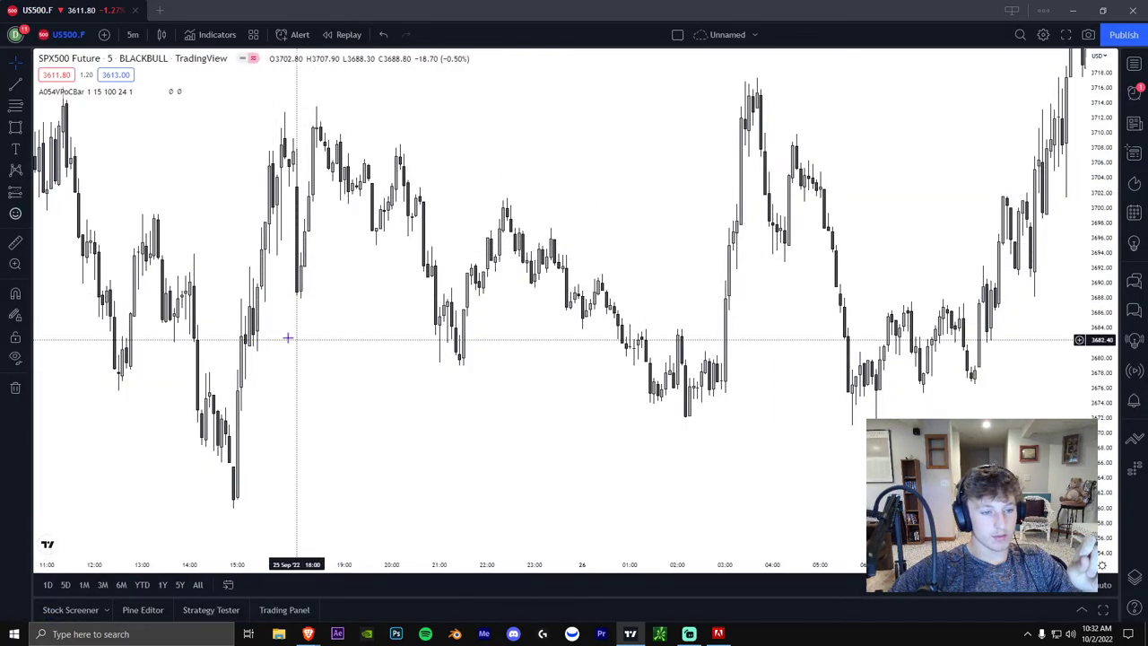
# - Scan price action back to the morning of 23 Sep and forward to midday 27 Sep for another breaker-block setup
pyautogui.moveTo(573, 341); pyautogui.dragTo(625, 398)
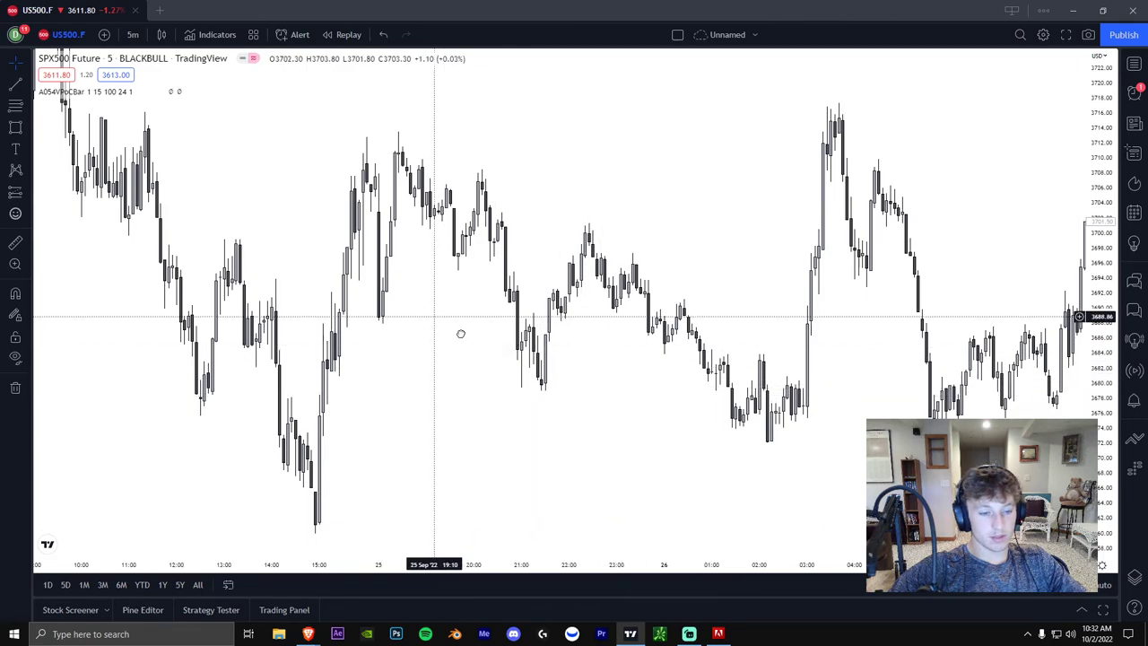
pyautogui.moveTo(484, 344); pyautogui.dragTo(590, 400)
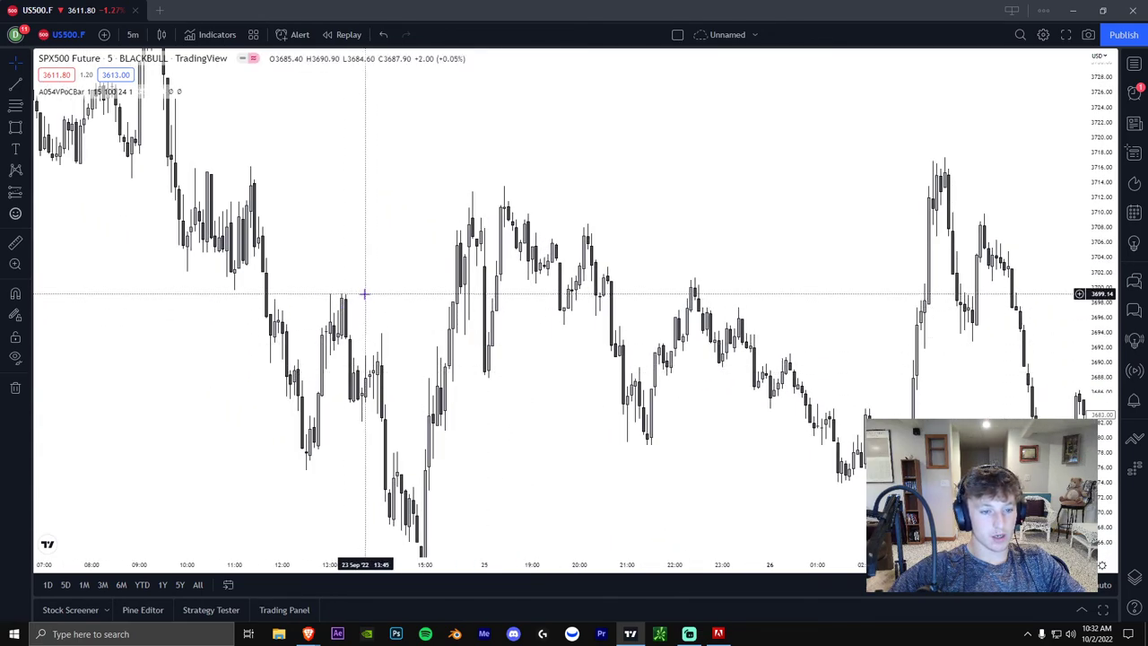
pyautogui.moveTo(368, 294); pyautogui.dragTo(408, 342)
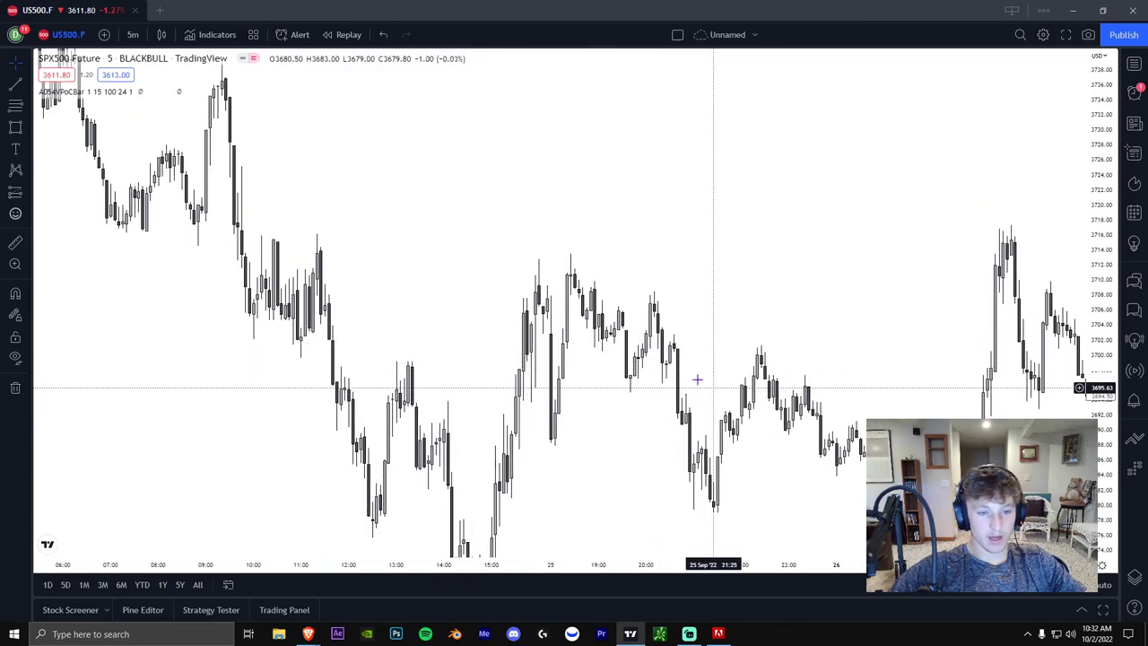
pyautogui.moveTo(715, 386); pyautogui.dragTo(546, 329)
pyautogui.scroll(3, 604, 326)
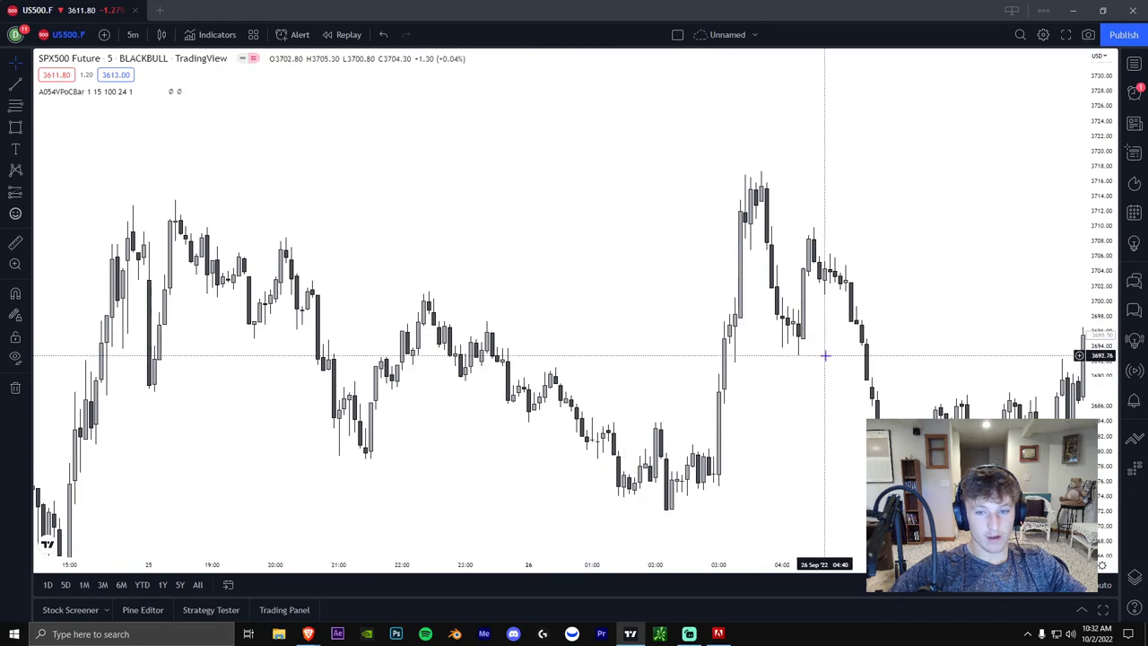
pyautogui.moveTo(820, 361); pyautogui.dragTo(572, 377)
pyautogui.moveTo(700, 331); pyautogui.dragTo(523, 323)
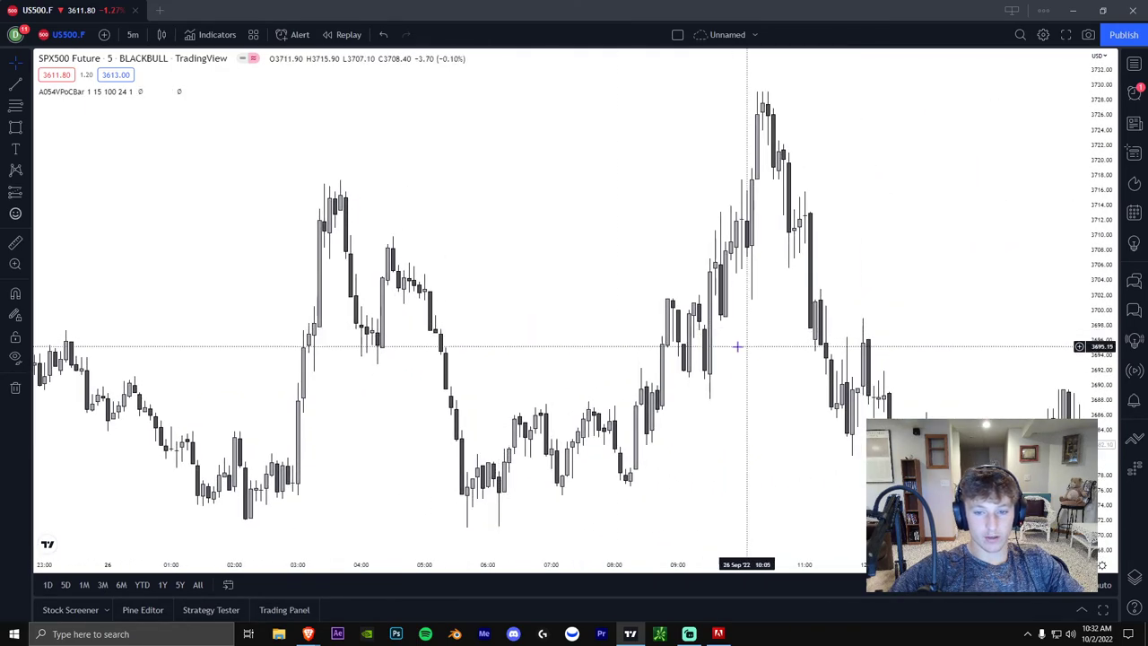
pyautogui.moveTo(780, 352); pyautogui.dragTo(552, 241)
pyautogui.hscroll(10, 767, 289)
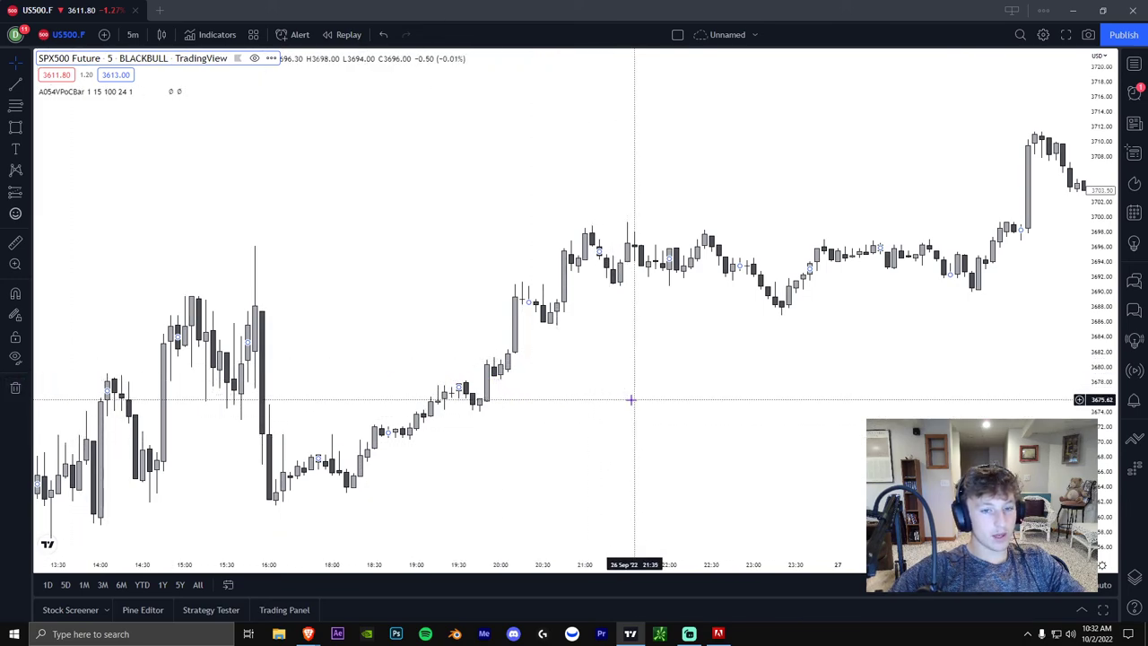
pyautogui.hscroll(10, 632, 397)
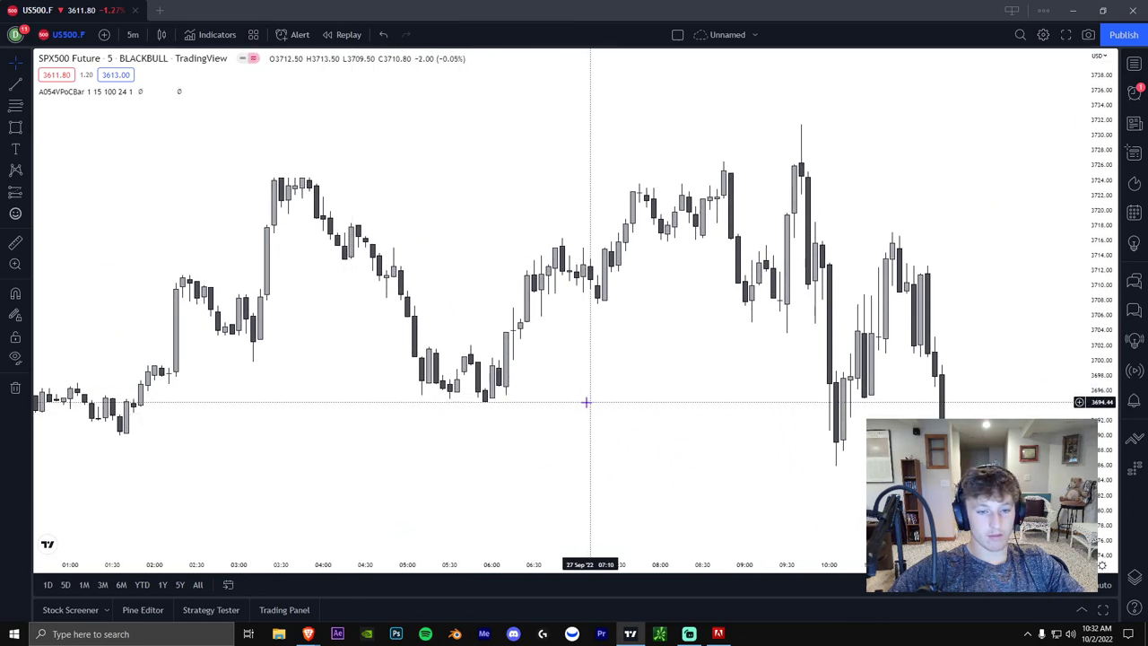
pyautogui.hscroll(5, 586, 402)
pyautogui.hscroll(-10, 574, 399)
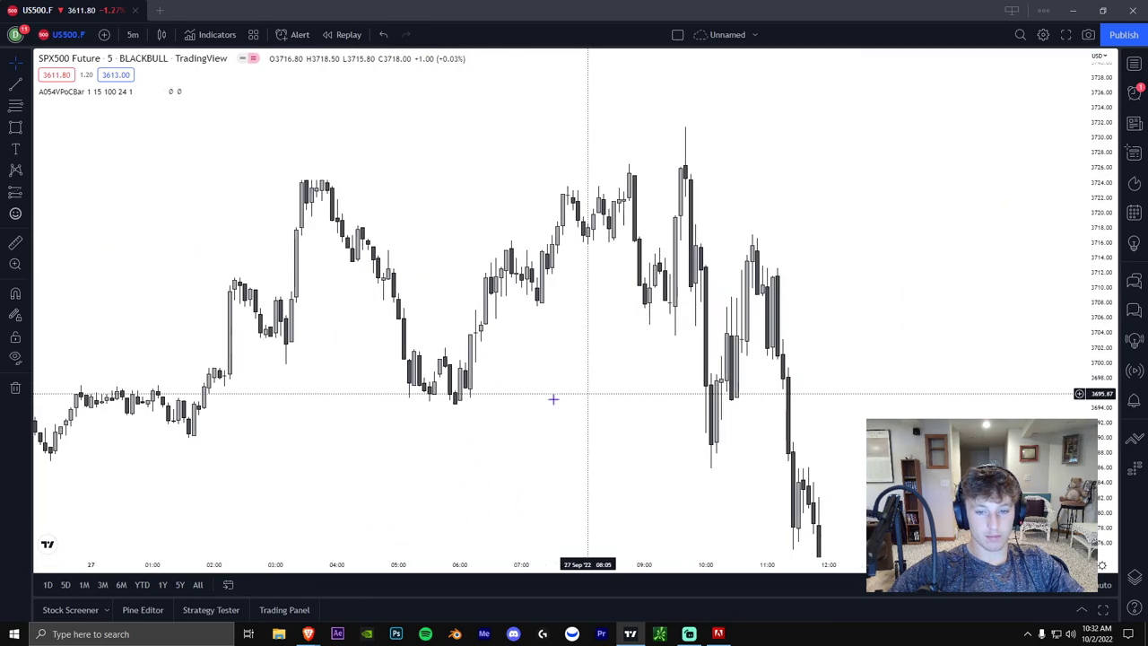
pyautogui.hscroll(-5, 667, 360)
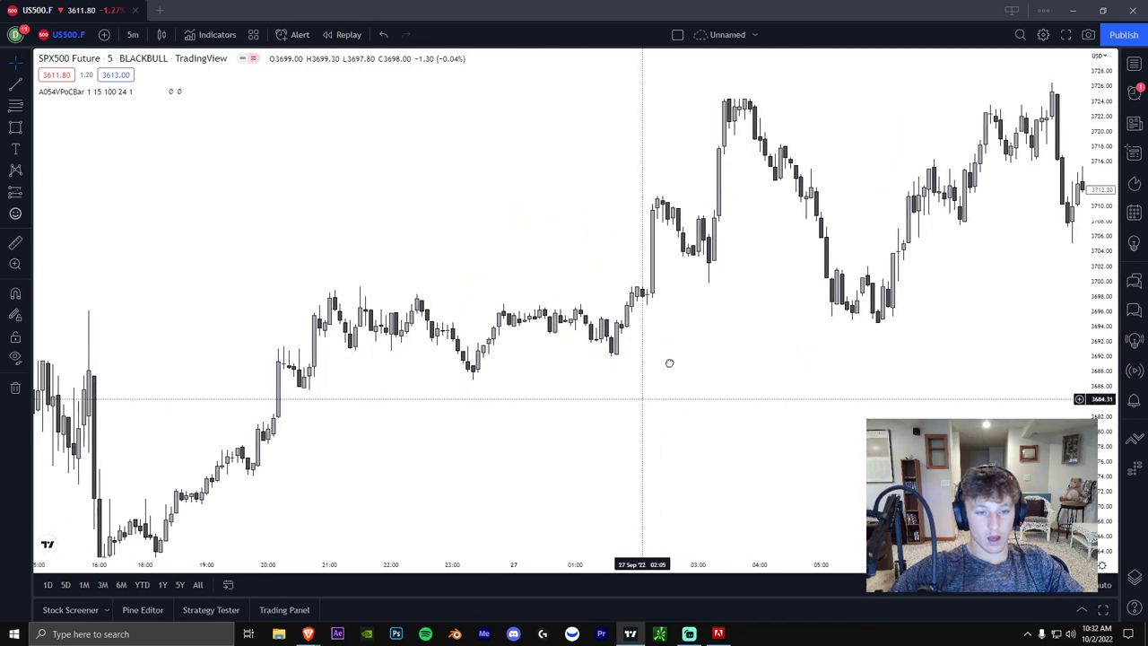